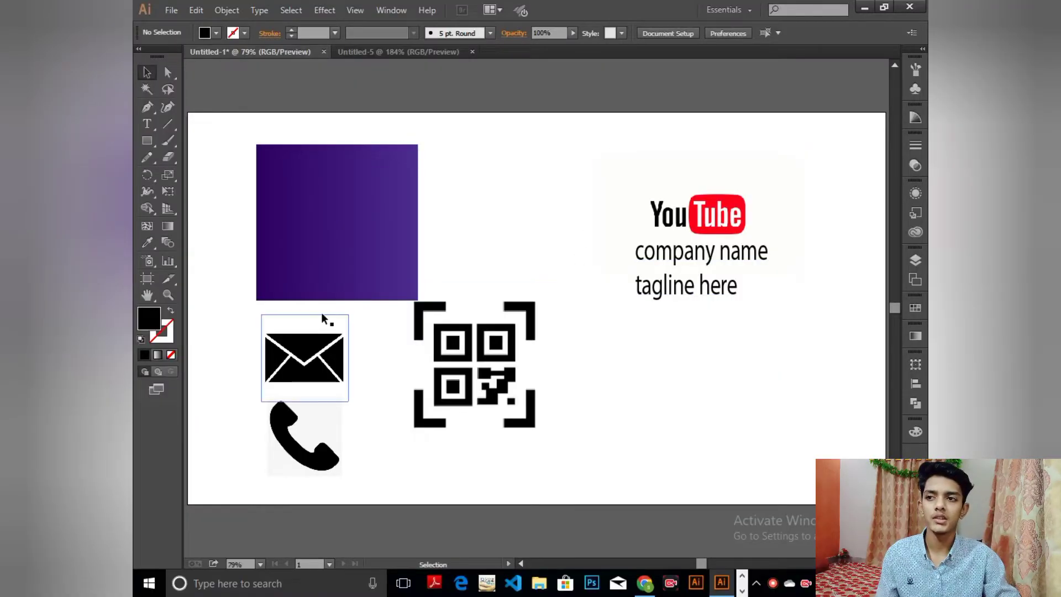
# Step: Nudge the gradient square up and test a small rectangle in the Gradient panel
pyautogui.moveTo(342, 260); pyautogui.dragTo(337, 237)
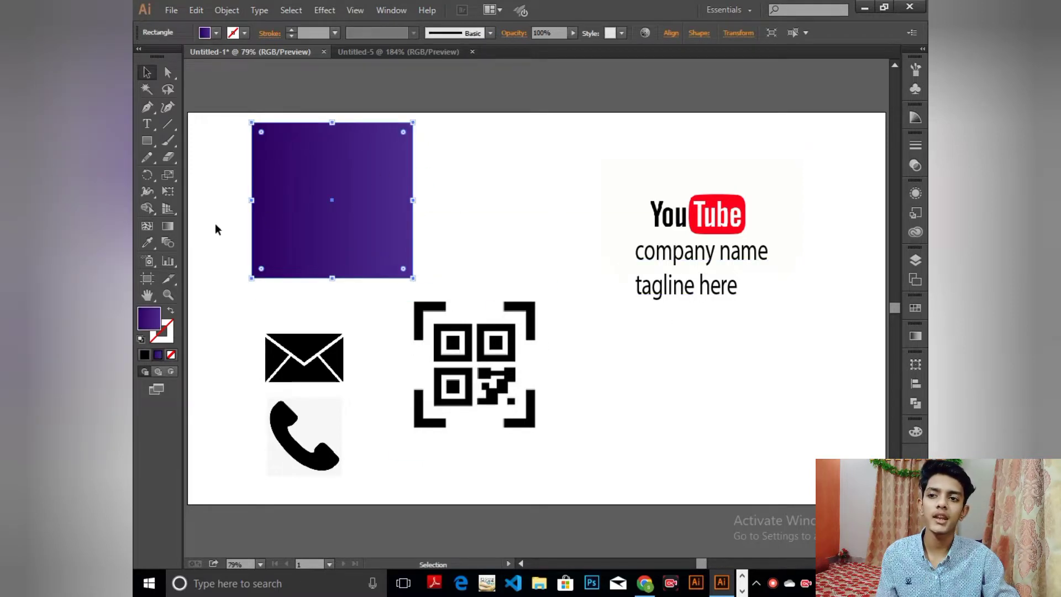
pyautogui.press('m')
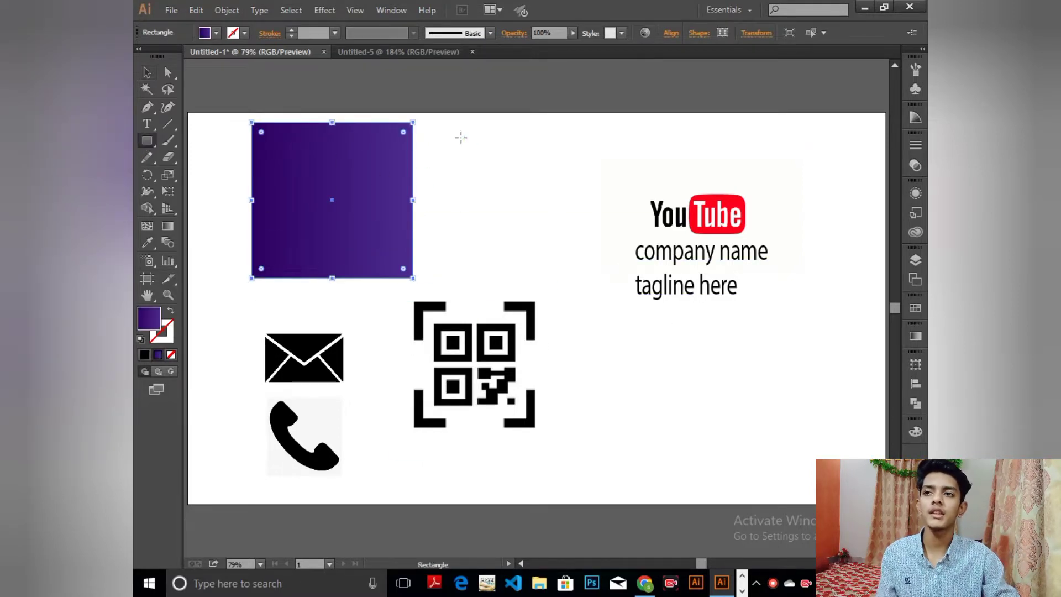
pyautogui.moveTo(474, 126); pyautogui.dragTo(536, 219)
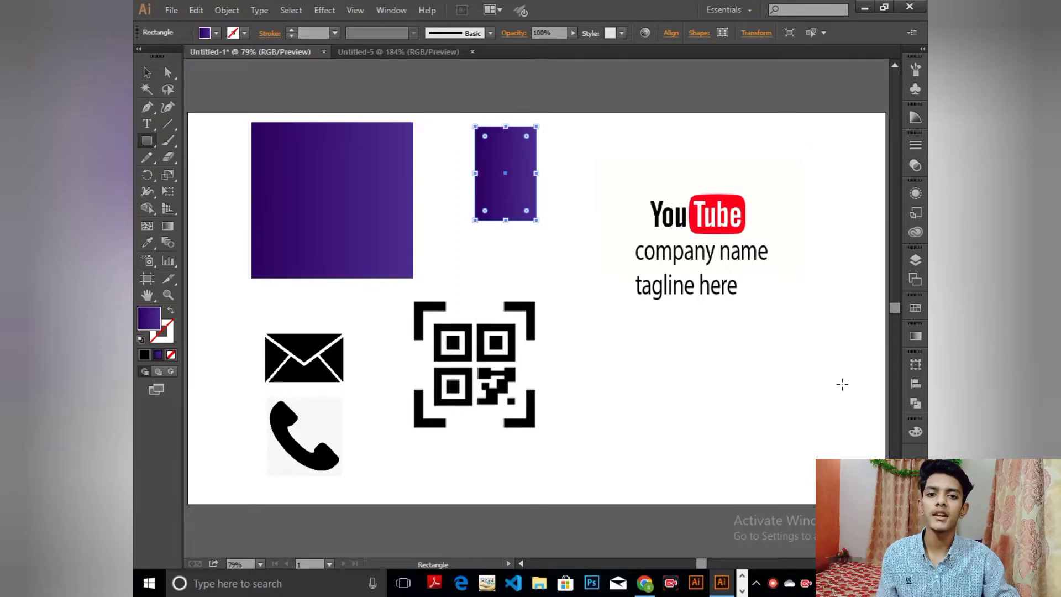
pyautogui.click(916, 338)
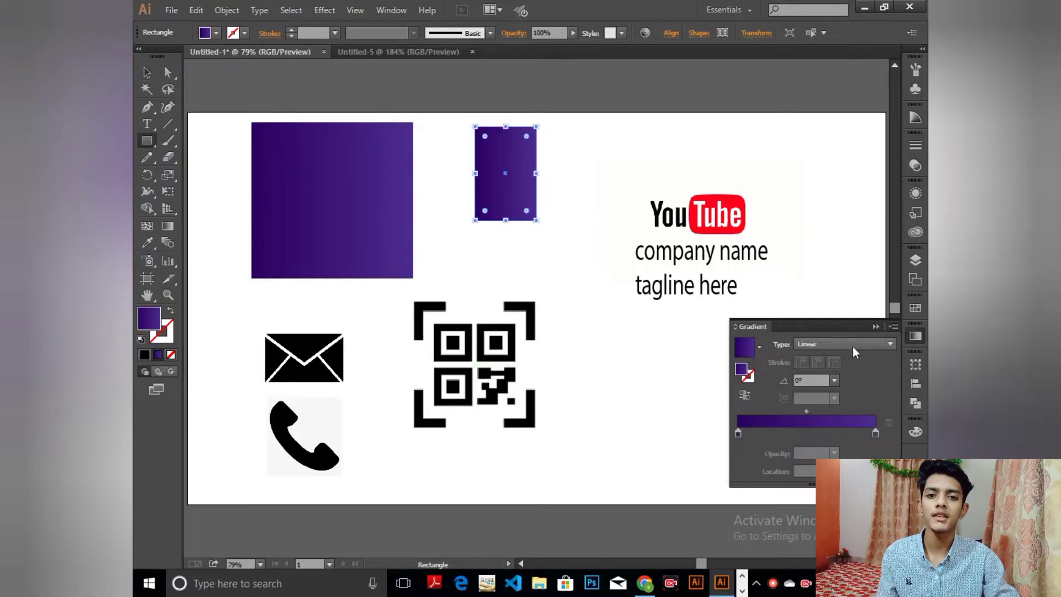
pyautogui.doubleClick(738, 433)
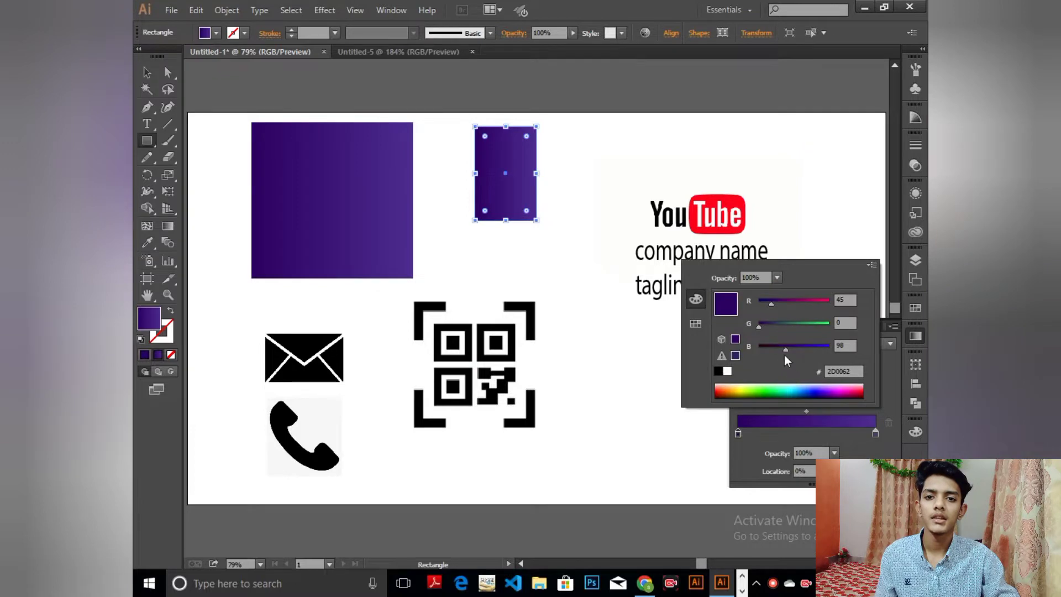
pyautogui.click(695, 325)
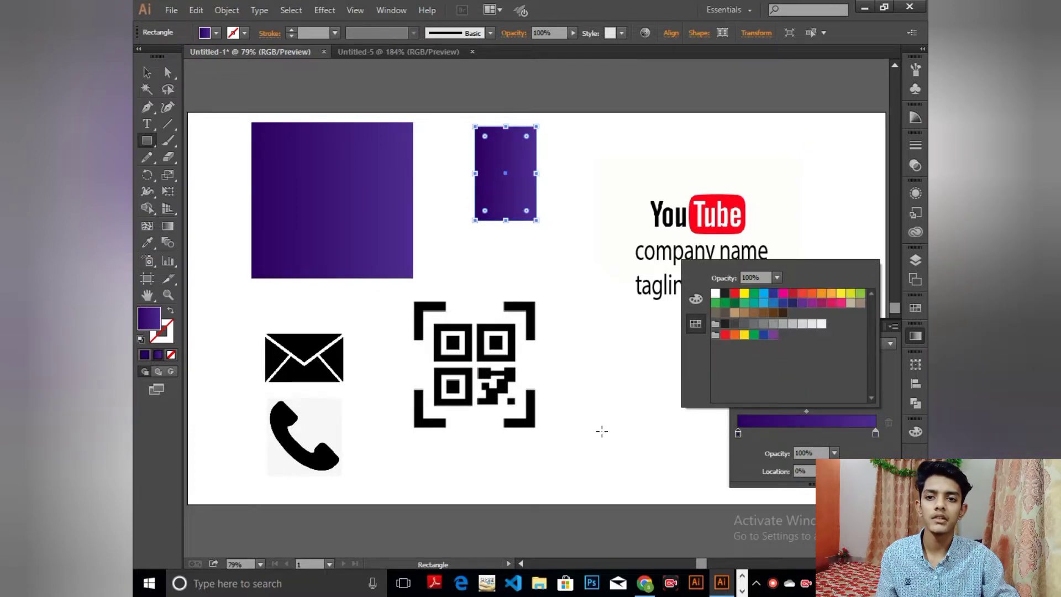
pyautogui.click(602, 431)
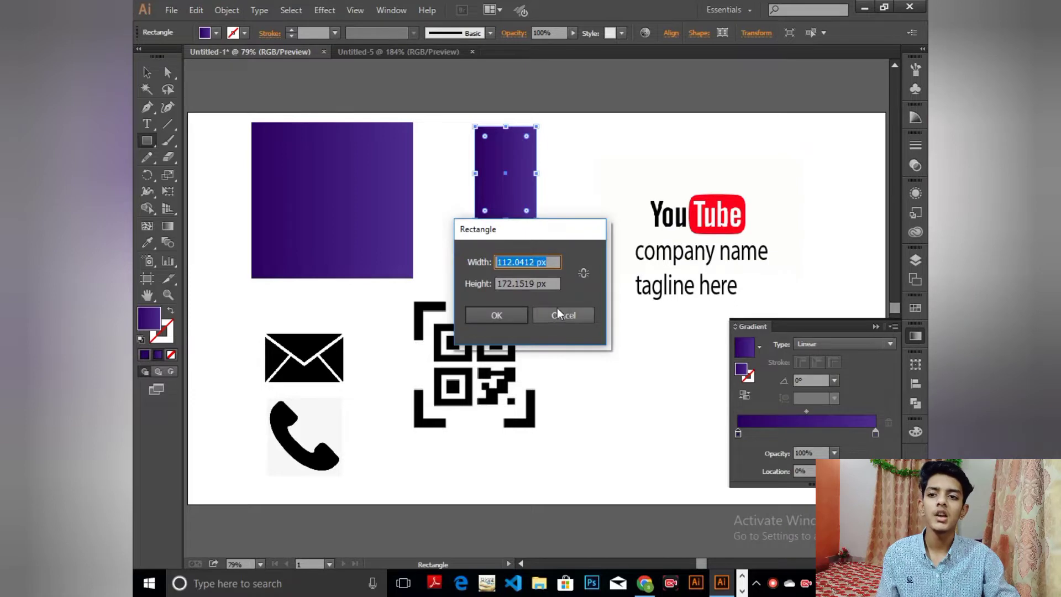
pyautogui.press('Escape')
pyautogui.click(874, 327)
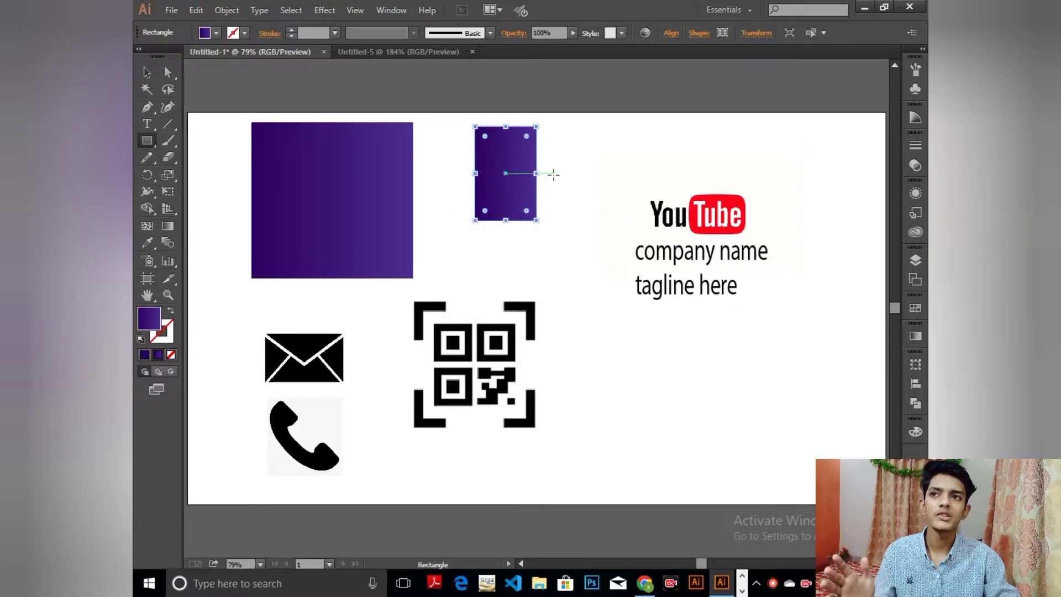
# Step: Delete the small test rectangle from the Untitled-1 card design
pyautogui.click(430, 56)
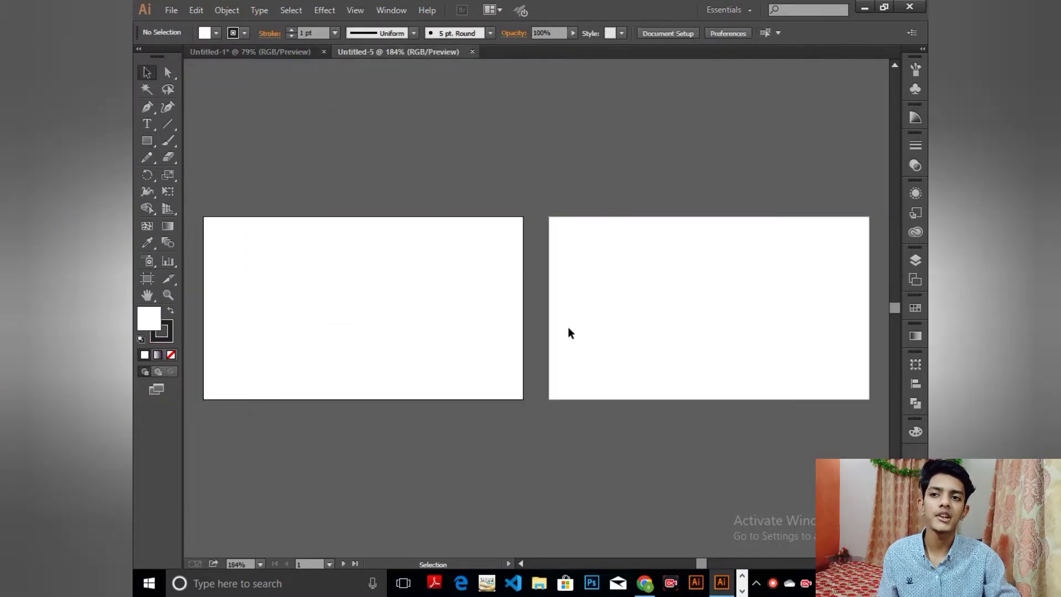
pyautogui.click(234, 53)
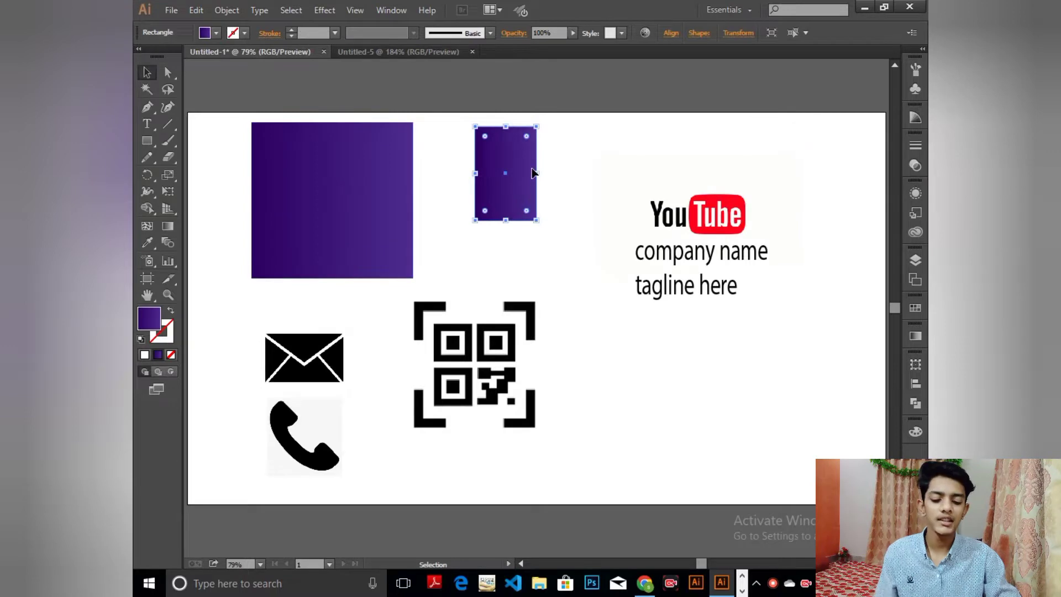
pyautogui.press('Delete')
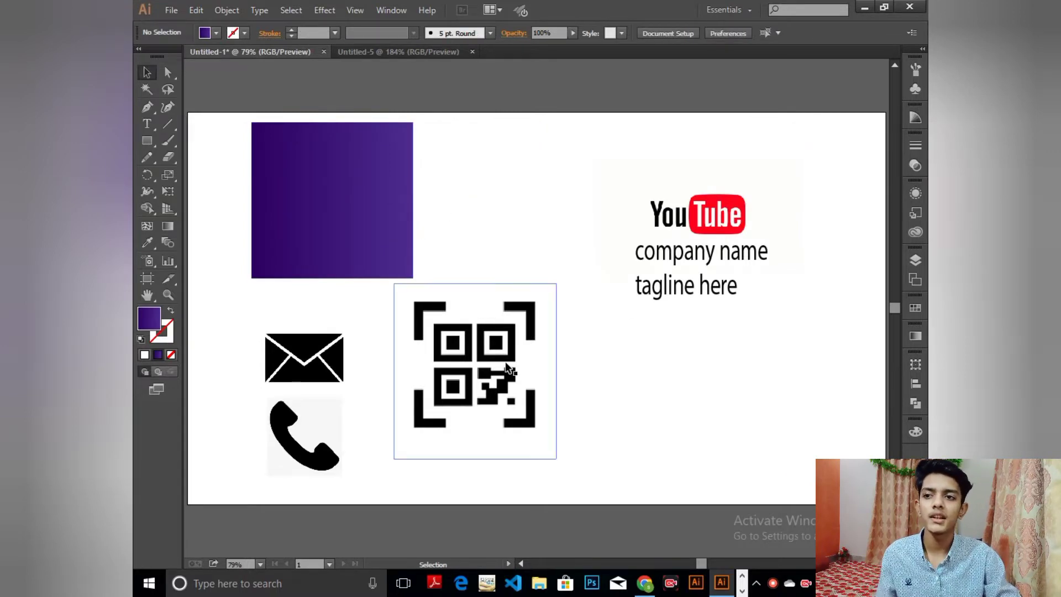
# Step: Copy the YouTube logo image from the Google Images results in Chrome
pyautogui.click(644, 583)
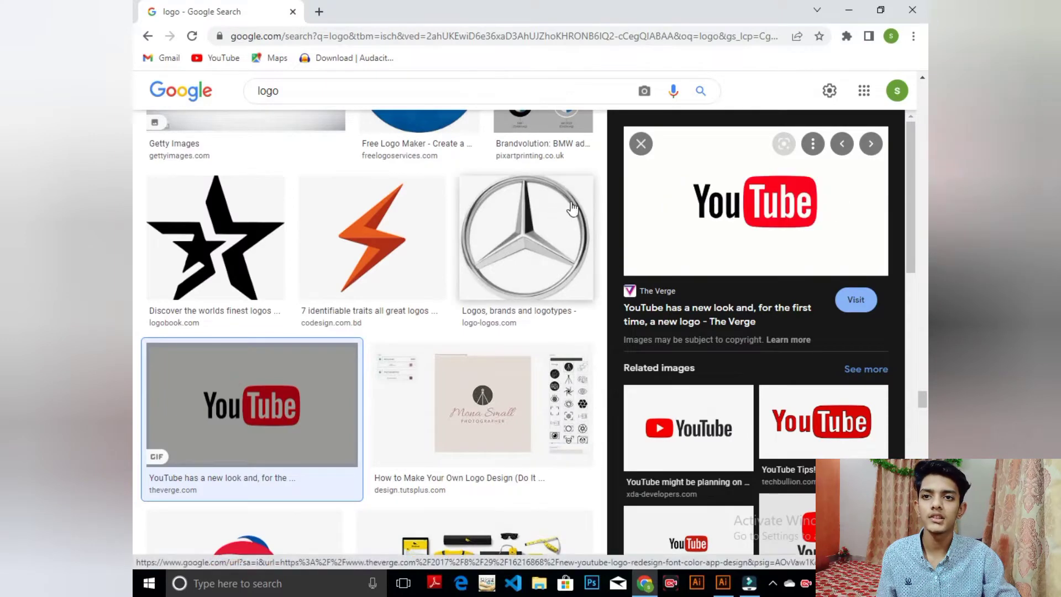
pyautogui.rightClick(673, 134)
pyautogui.click(696, 335)
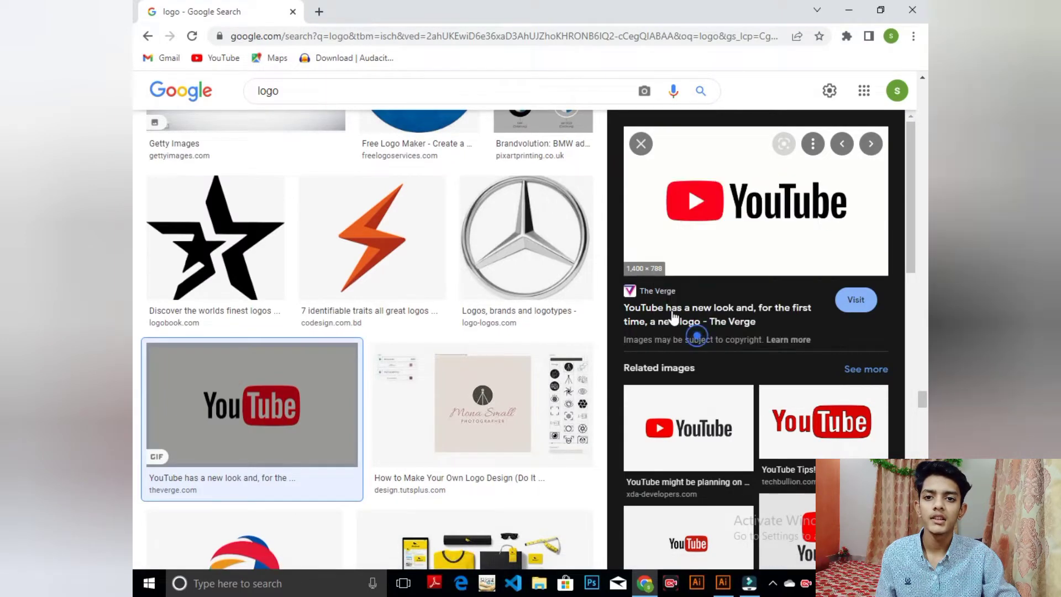
# Step: Paste the copied YouTube logo into the card design, then move to Untitled-5
pyautogui.click(723, 583)
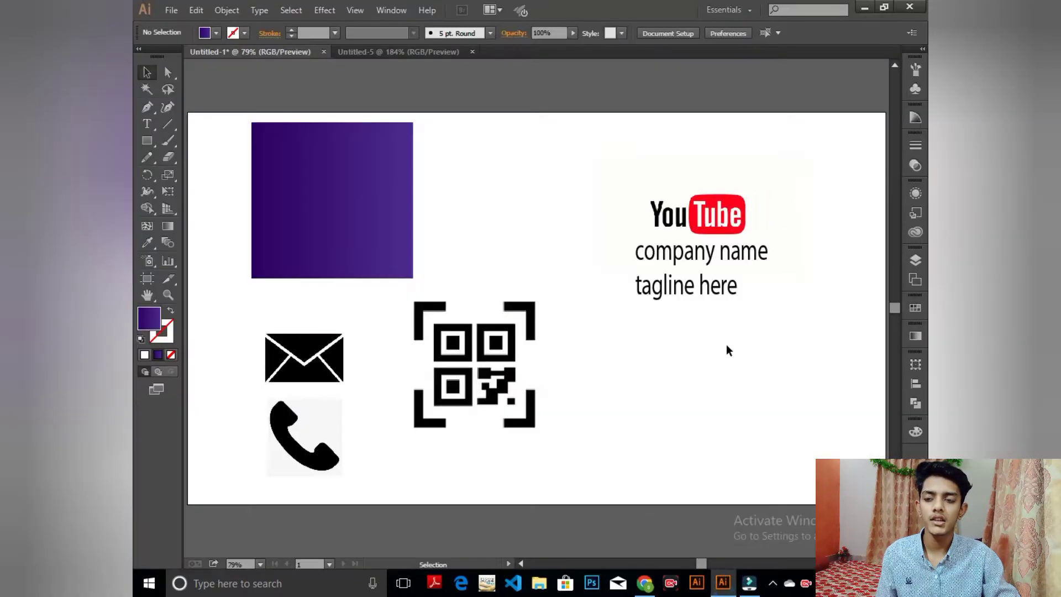
pyautogui.hotkey('ctrl', 'v')
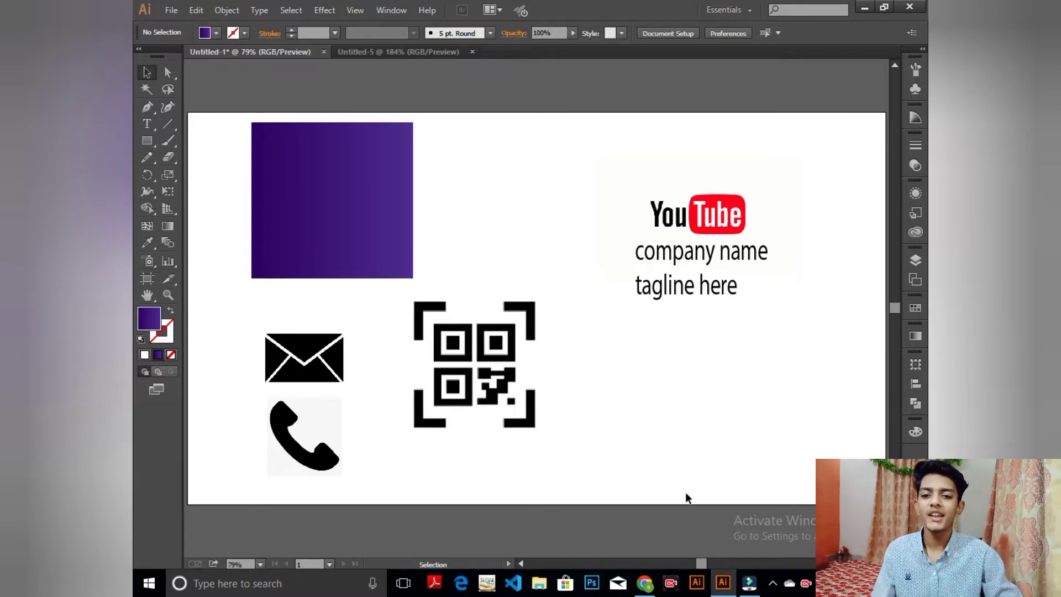
pyautogui.click(437, 52)
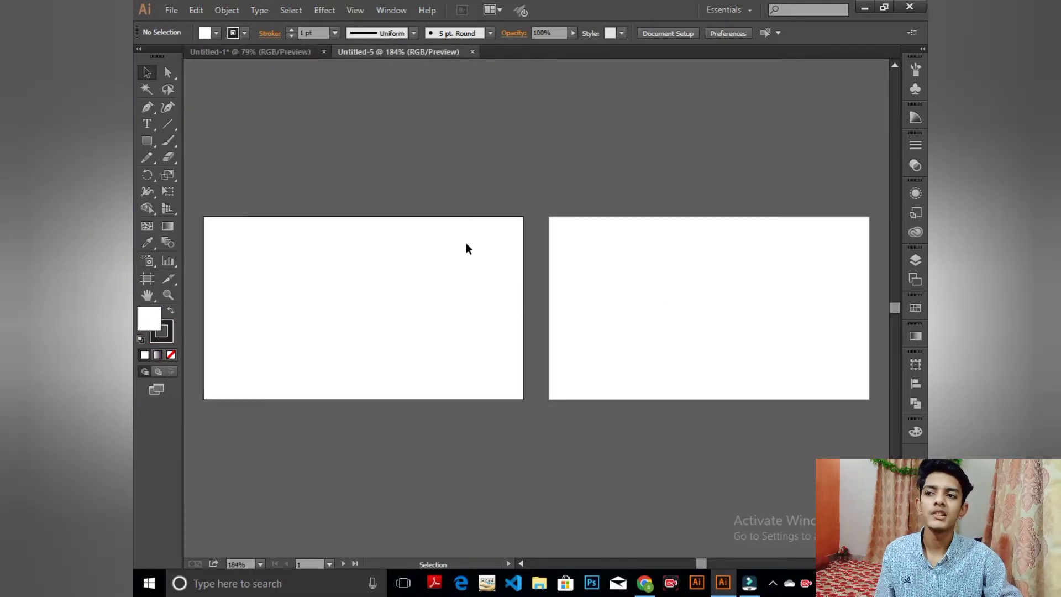
# Step: Create a 2 in by 3.5 in rectangle with the Rectangle tool
pyautogui.click(152, 144)
pyautogui.click(362, 256)
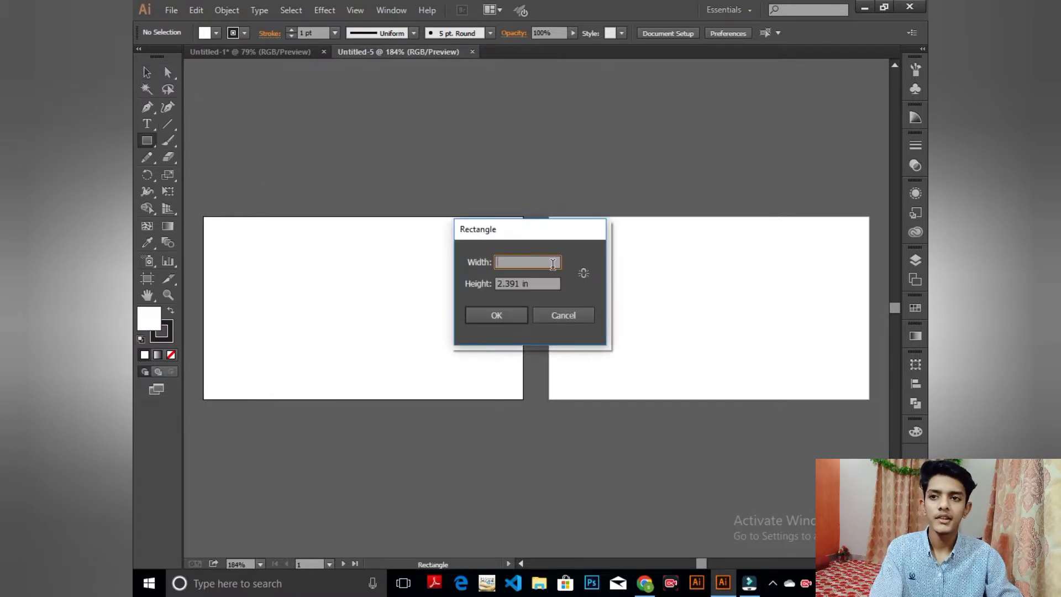
pyautogui.click(542, 282)
pyautogui.click(541, 262)
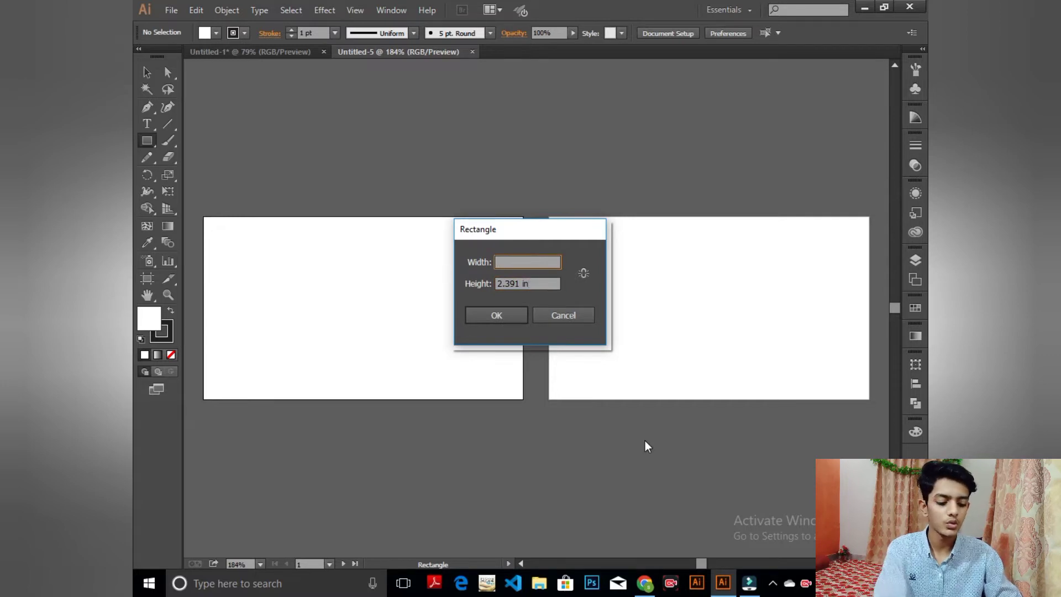
pyautogui.write('2')
pyautogui.click(530, 282)
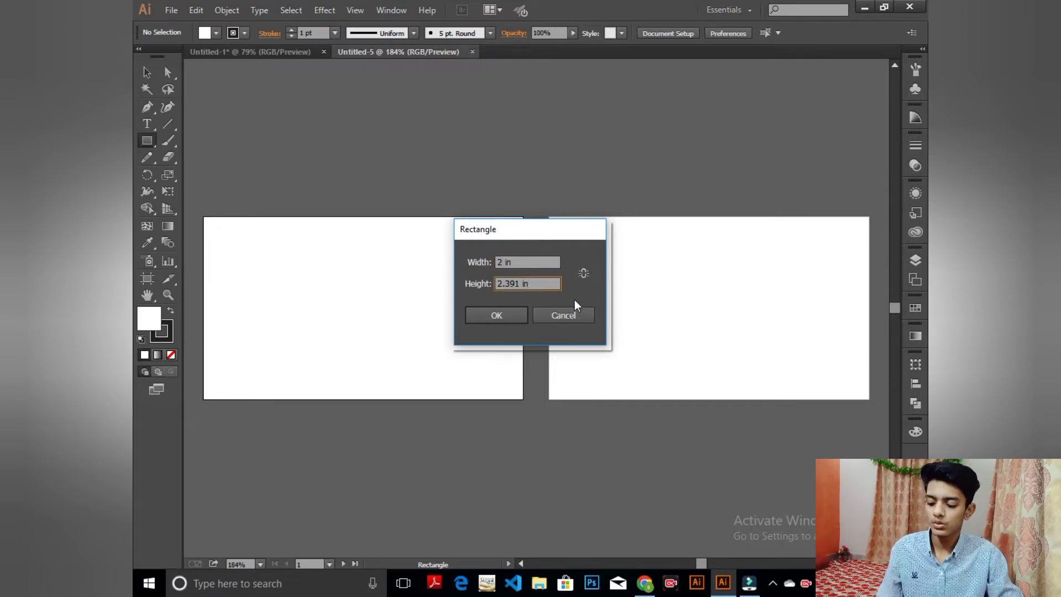
pyautogui.press('BackSpace')
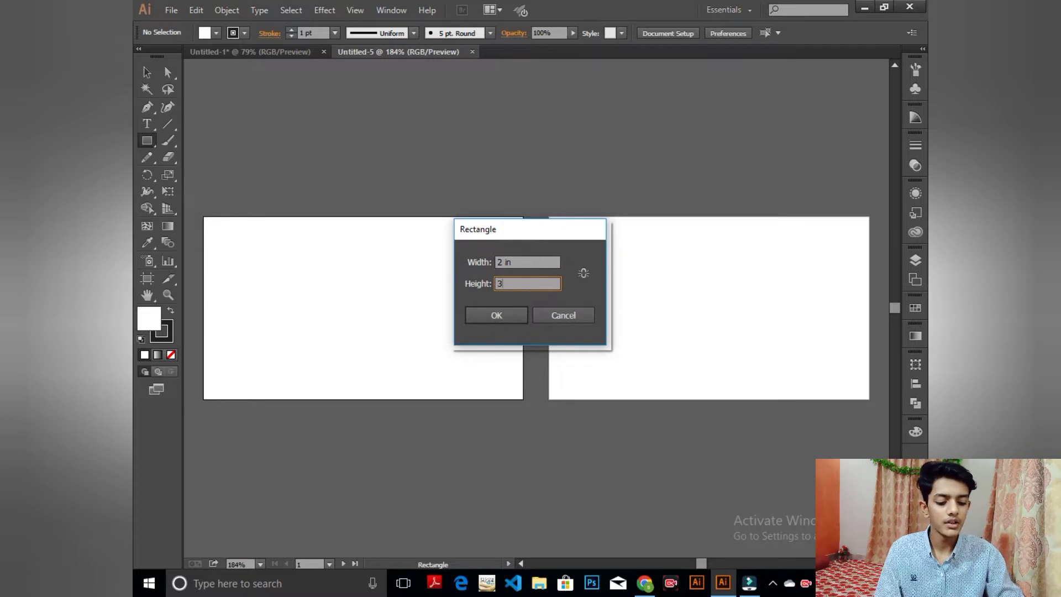
pyautogui.write('.5')
pyautogui.press('Return')
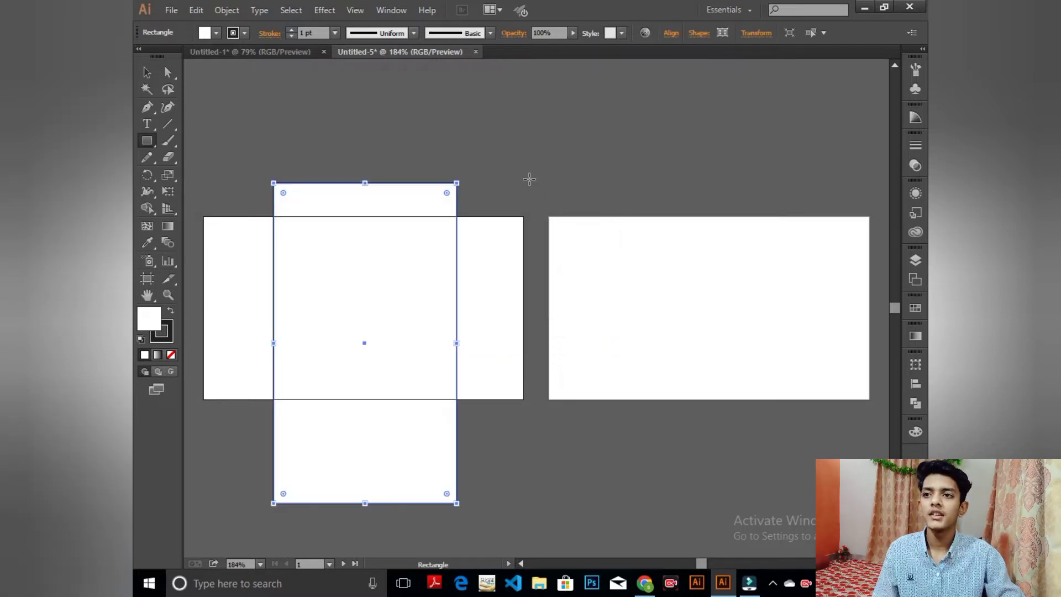
# Step: Rotate the rectangle 90° to landscape and align it with the left artboard
pyautogui.press('v')
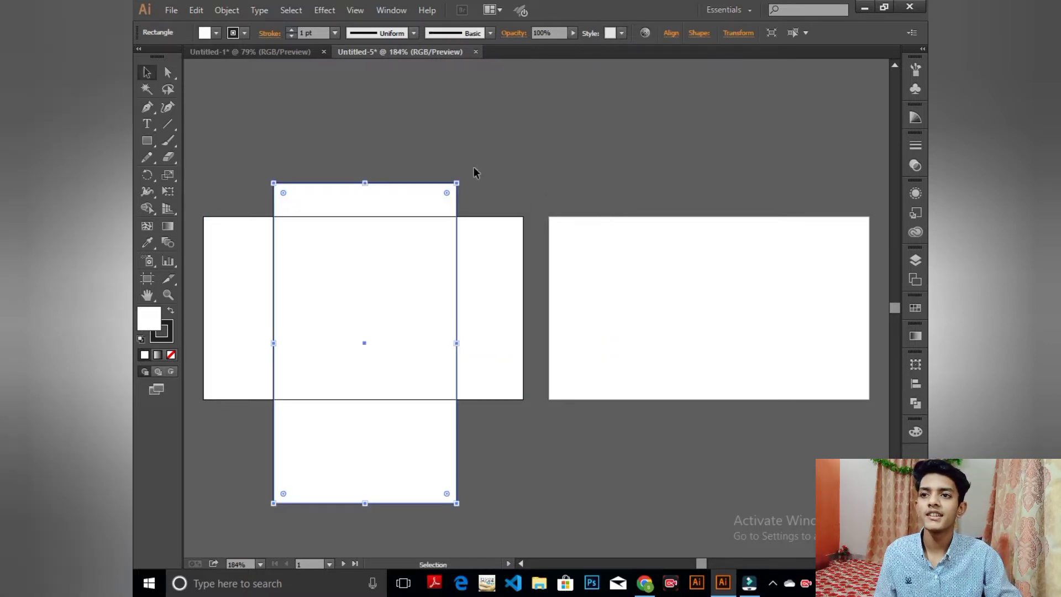
pyautogui.moveTo(459, 178); pyautogui.dragTo(533, 395)
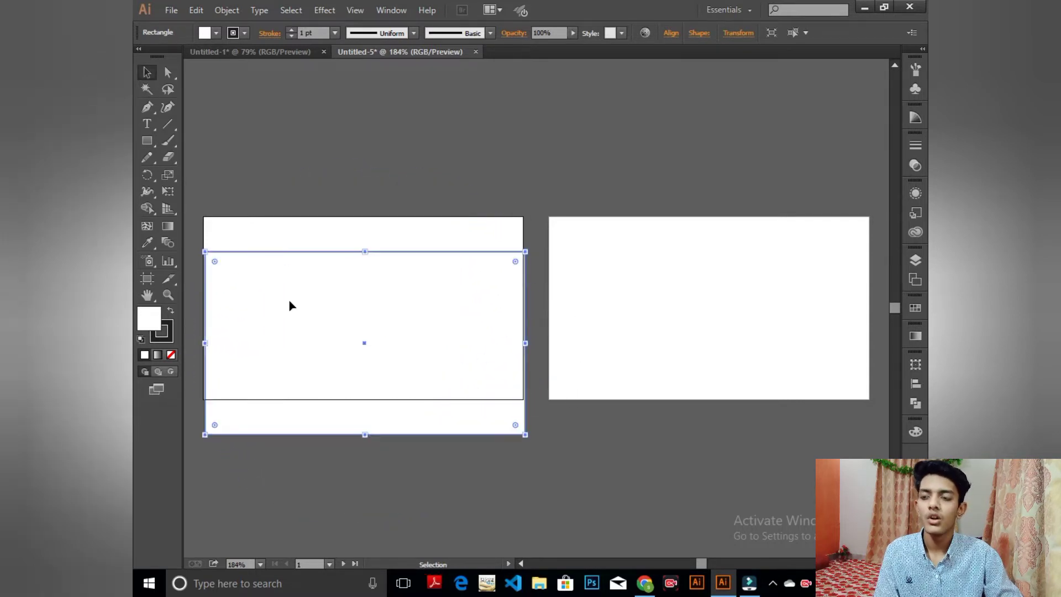
pyautogui.moveTo(390, 364); pyautogui.dragTo(385, 332)
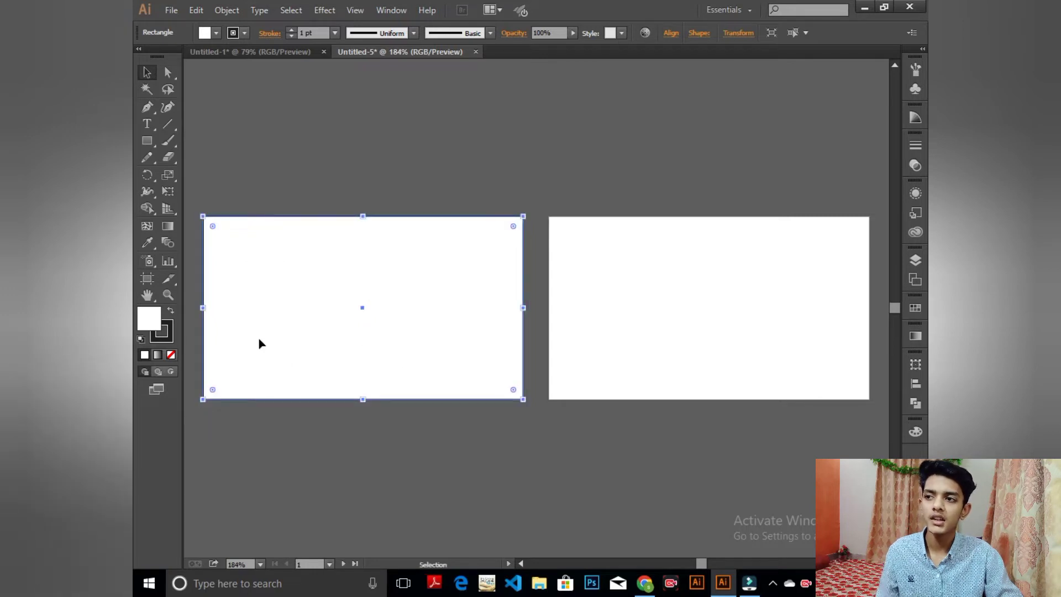
# Step: Swap fill and stroke so the rectangle is near-black, with stroke set to None
pyautogui.click(163, 334)
pyautogui.click(171, 310)
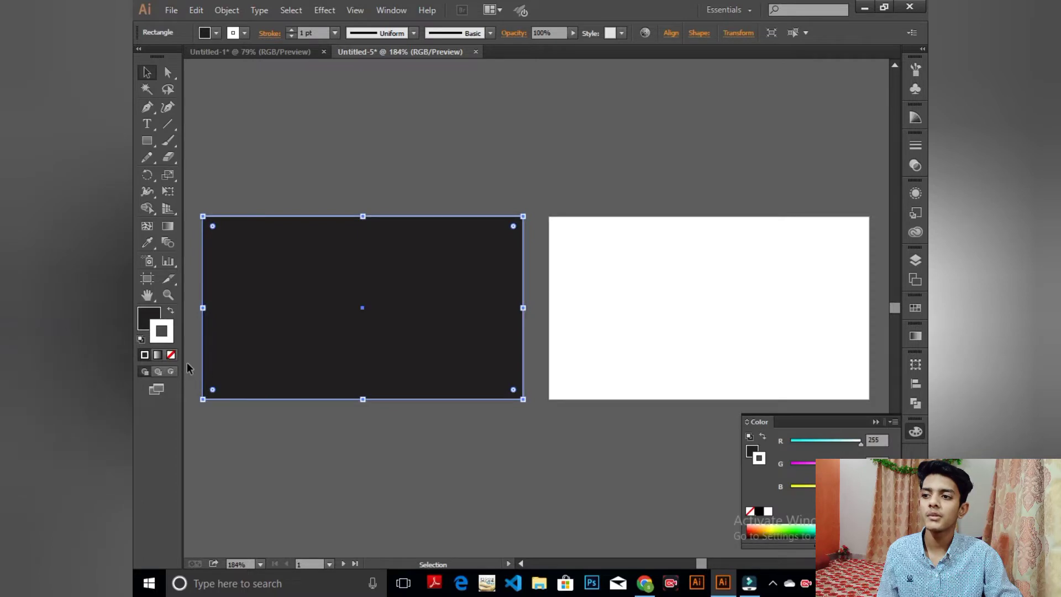
pyautogui.click(171, 355)
# Step: Alt-drag a copy of the dark rectangle onto the right artboard
pyautogui.moveTo(325, 316); pyautogui.dragTo(592, 317)
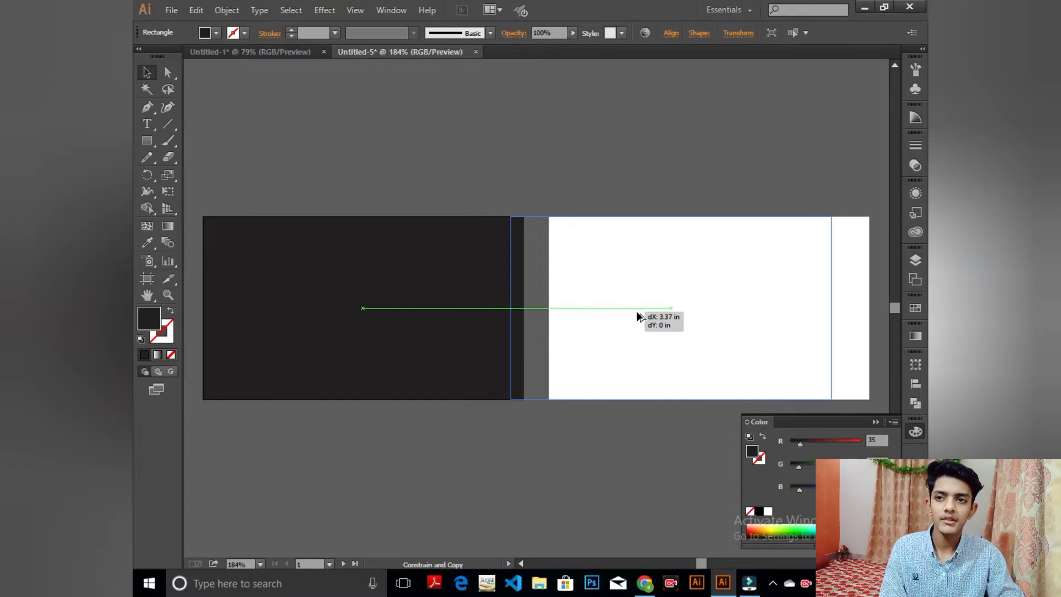
pyautogui.moveTo(592, 317); pyautogui.dragTo(661, 278)
pyautogui.click(643, 213)
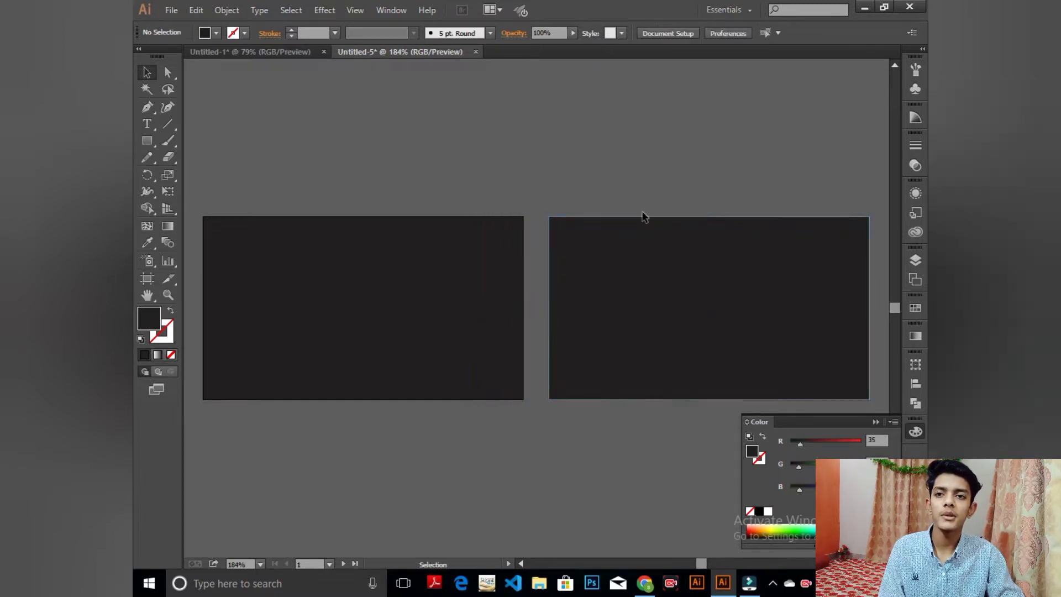
pyautogui.click(876, 423)
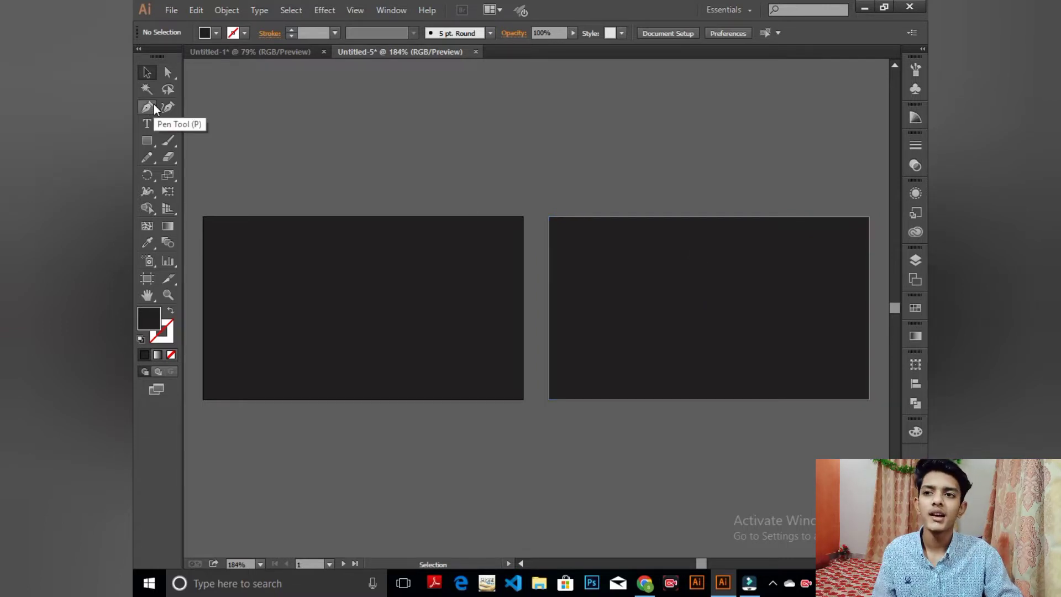
# Step: Move the right dark rectangle down below the artboards
pyautogui.click(155, 108)
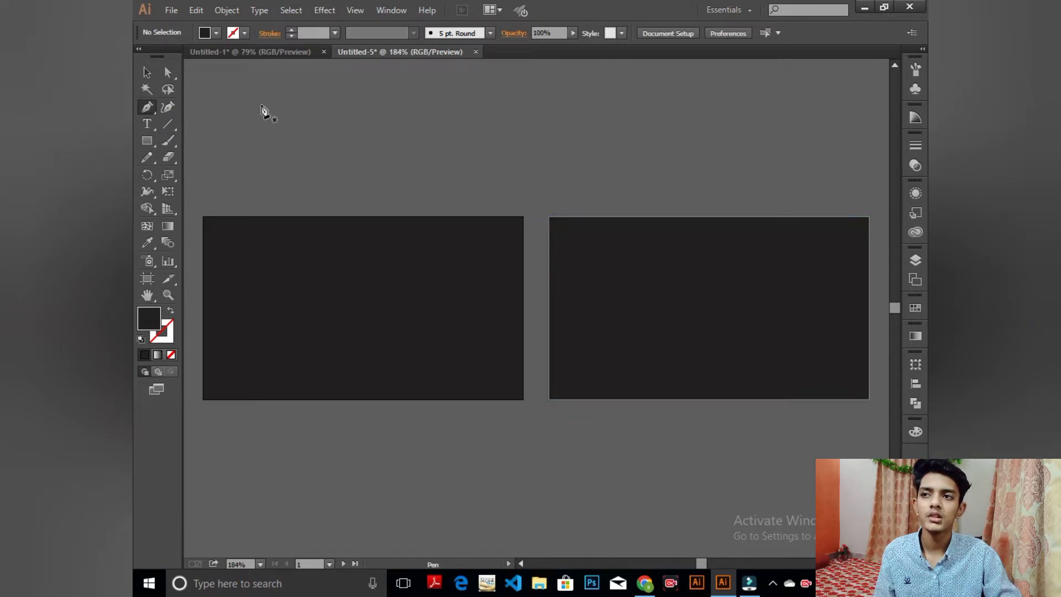
pyautogui.press('v')
pyautogui.moveTo(634, 155); pyautogui.dragTo(618, 375)
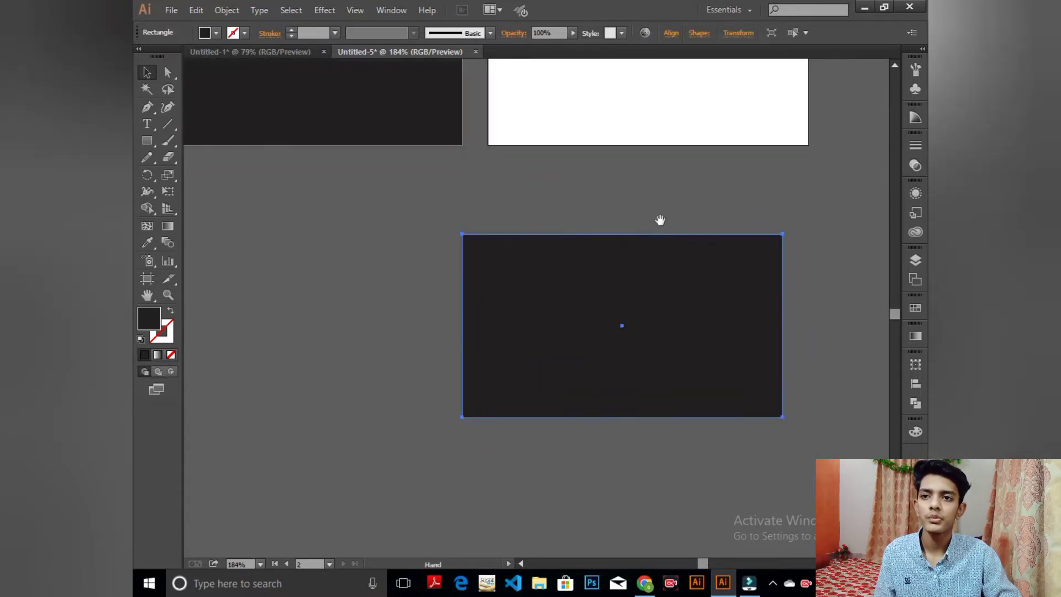
pyautogui.scroll(-3, 645, 164)
pyautogui.moveTo(619, 198); pyautogui.dragTo(607, 313)
# Step: Draw a slanted Pen line beside the dark rectangle
pyautogui.press('p')
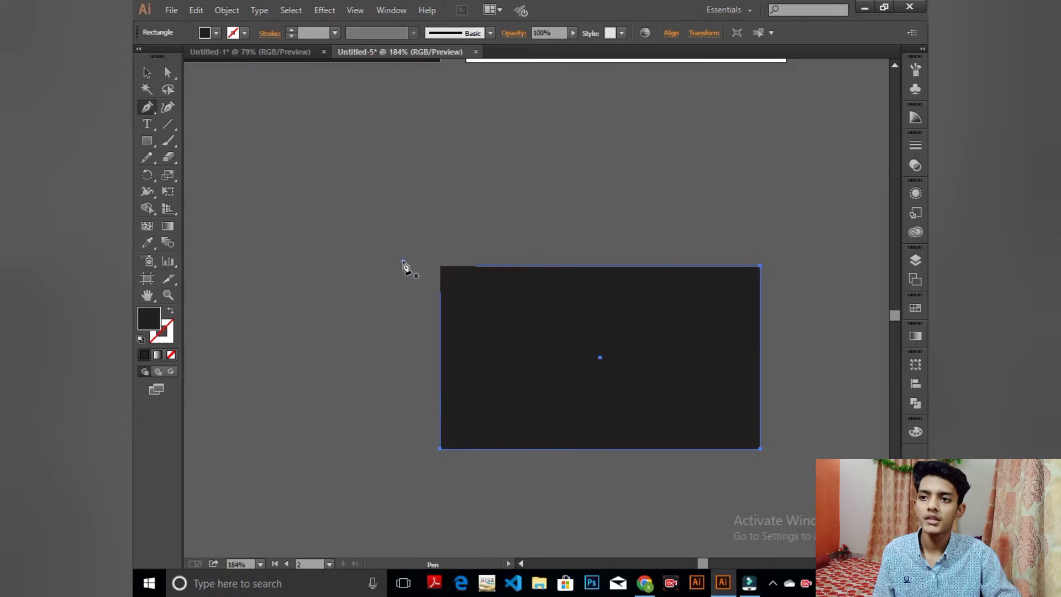
pyautogui.click(402, 260)
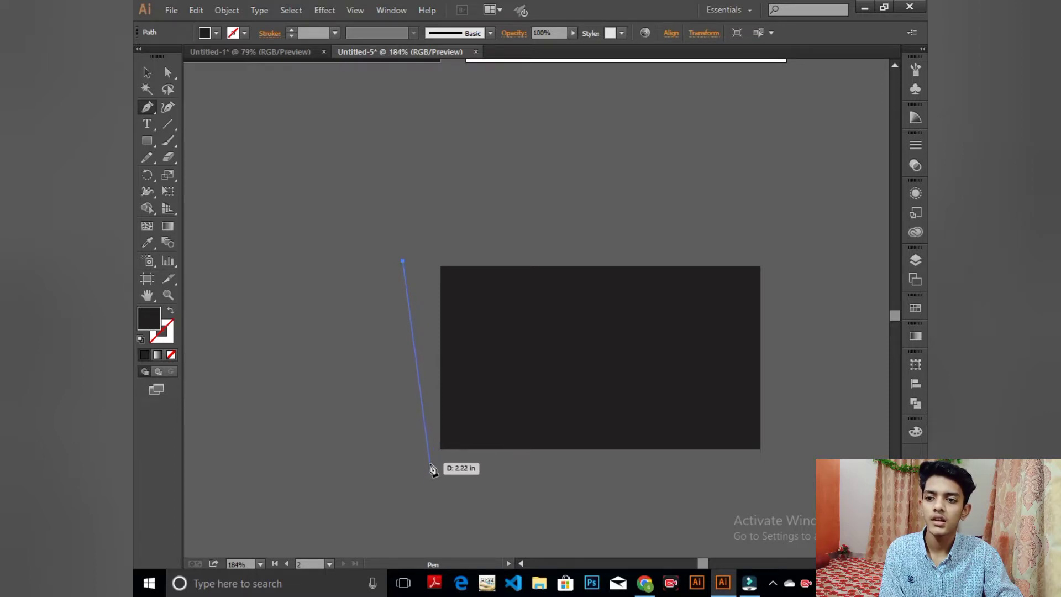
pyautogui.click(431, 466)
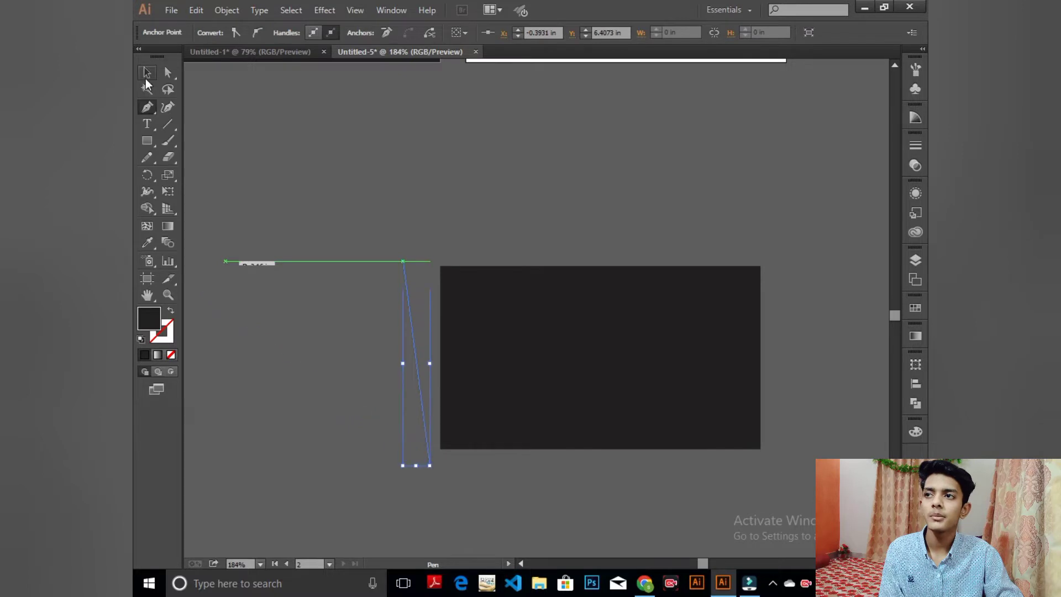
# Step: Alt-drag a copy of the line slightly right and repeat it with Ctrl+D
pyautogui.click(146, 76)
pyautogui.moveTo(416, 347); pyautogui.dragTo(426, 346)
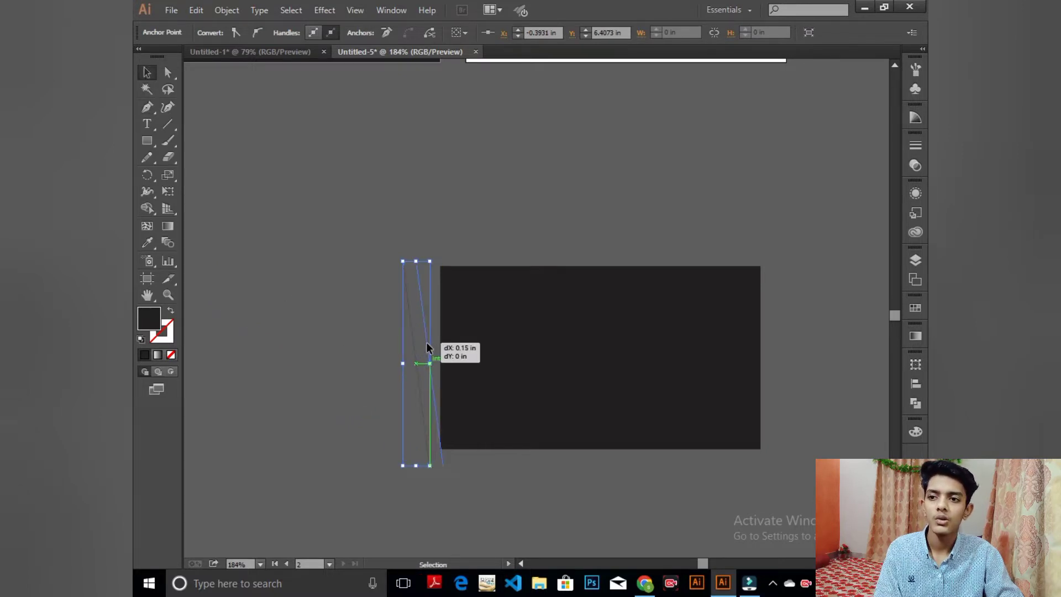
pyautogui.moveTo(430, 348); pyautogui.dragTo(430, 348)
pyautogui.press('ctrl')
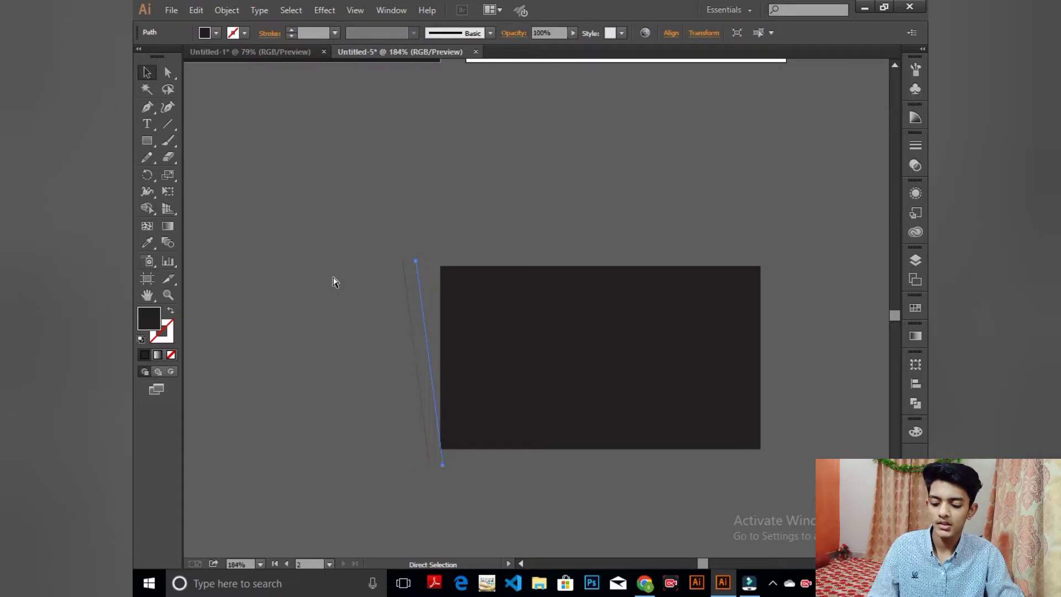
pyautogui.hotkey('ctrl', 'd')
pyautogui.hotkey('ctrl', 'd')
pyautogui.hotkey('ctrl', 'd')
pyautogui.hotkey('ctrl', 'd')
pyautogui.hotkey('ctrl', 'd')
pyautogui.hotkey('ctrl', 'd')
pyautogui.hotkey('ctrl', 'd')
pyautogui.hotkey('ctrl', 'd')
pyautogui.hotkey('ctrl', 'd')
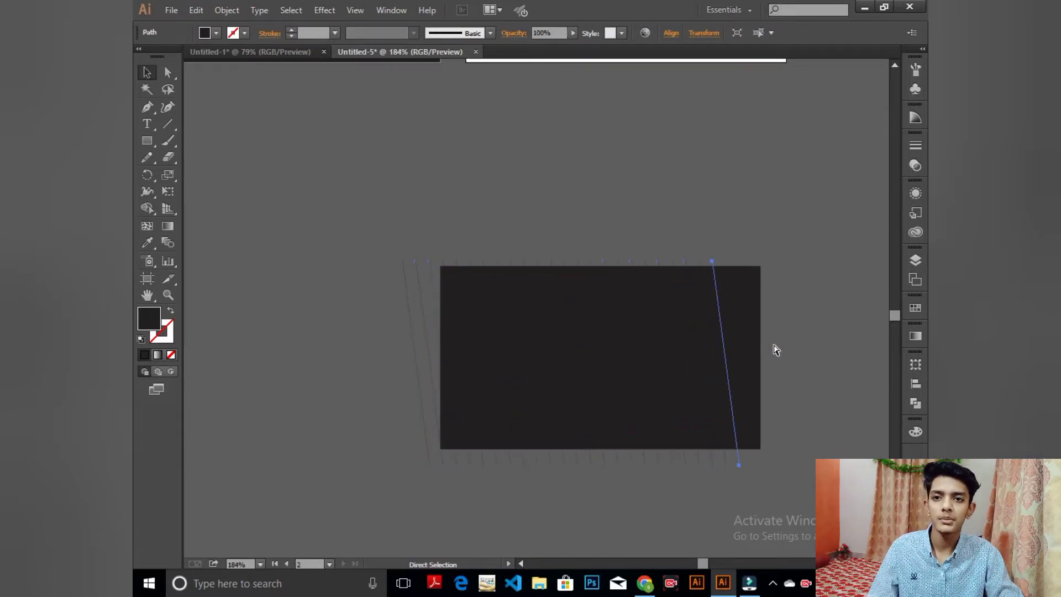
pyautogui.hotkey('ctrl', 'd')
pyautogui.hotkey('ctrl', 'd')
pyautogui.hotkey('ctrl', 'd')
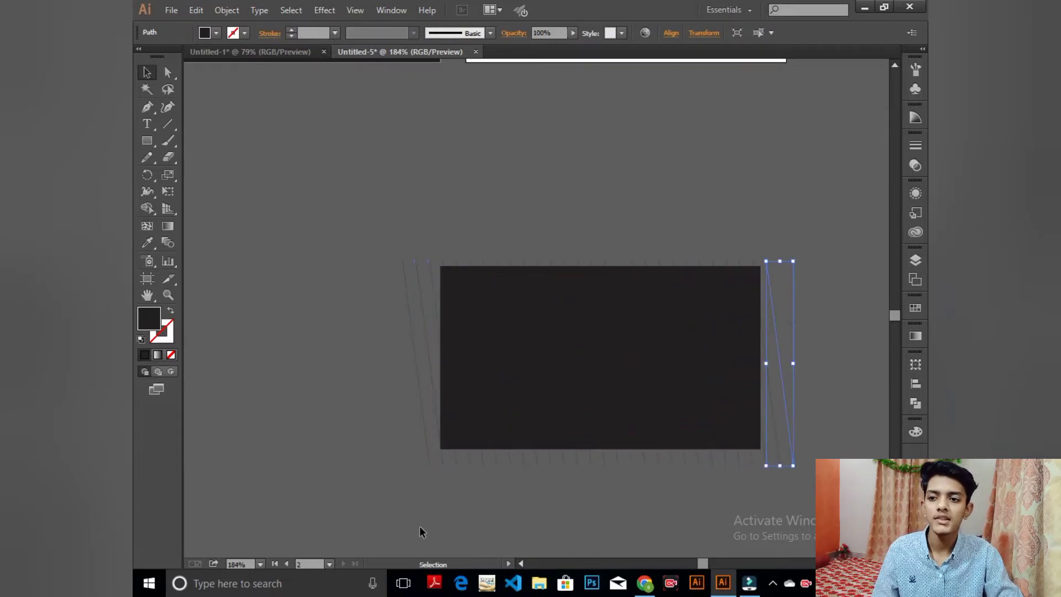
# Step: Select all lines and make a Reflect Vertical copy via Transform
pyautogui.hotkey('ctrl', 'a')
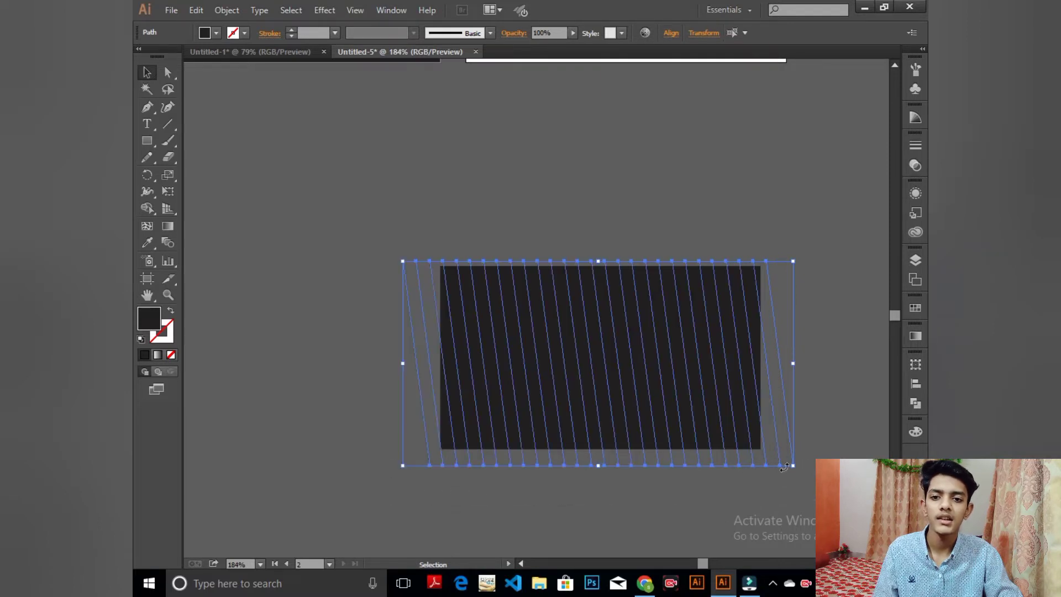
pyautogui.rightClick(754, 192)
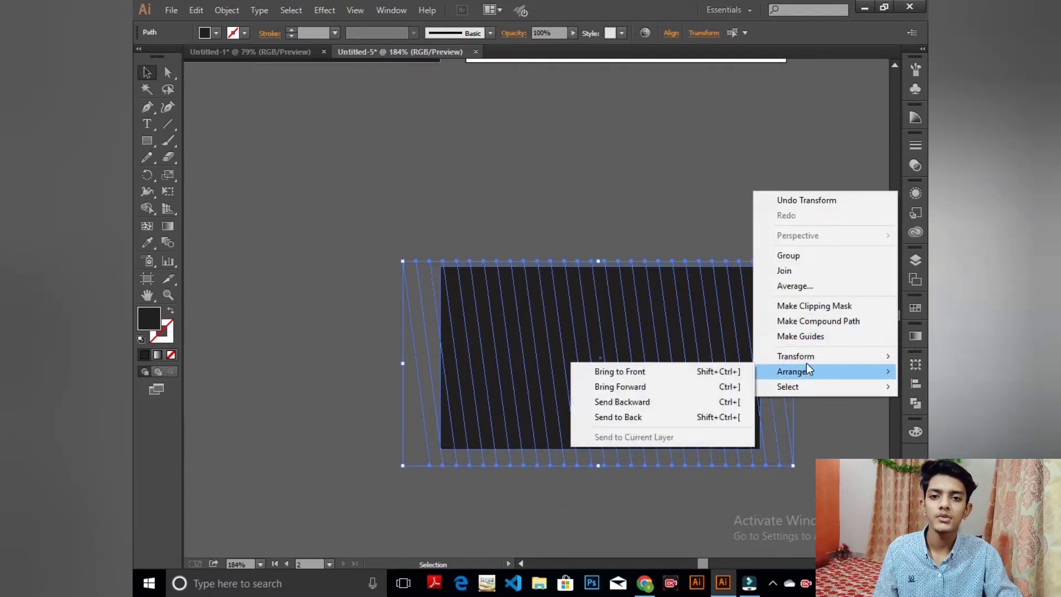
pyautogui.moveTo(796, 357)
pyautogui.click(672, 411)
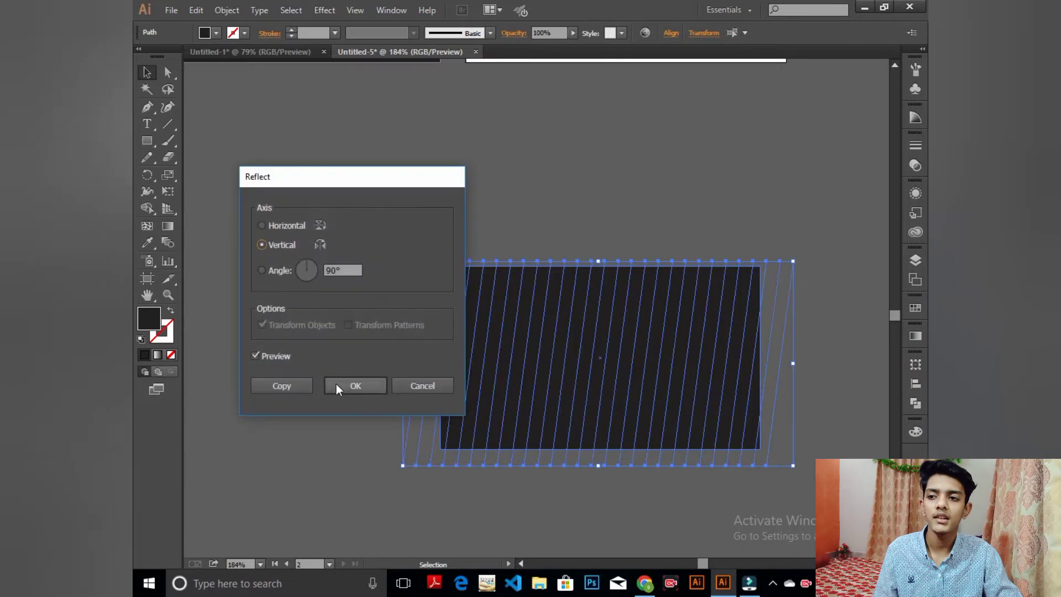
pyautogui.click(256, 356)
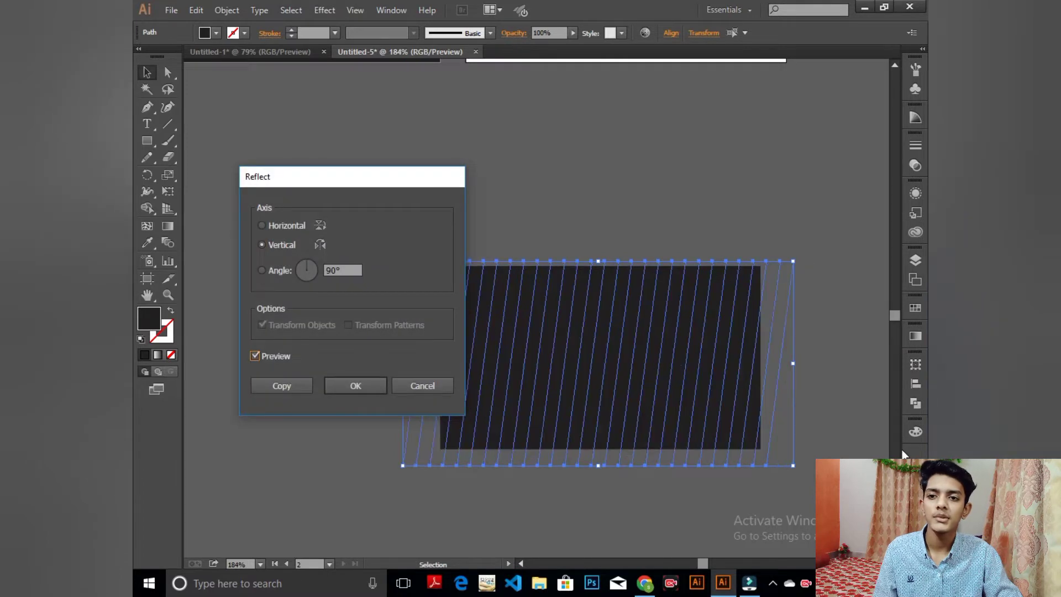
pyautogui.click(284, 362)
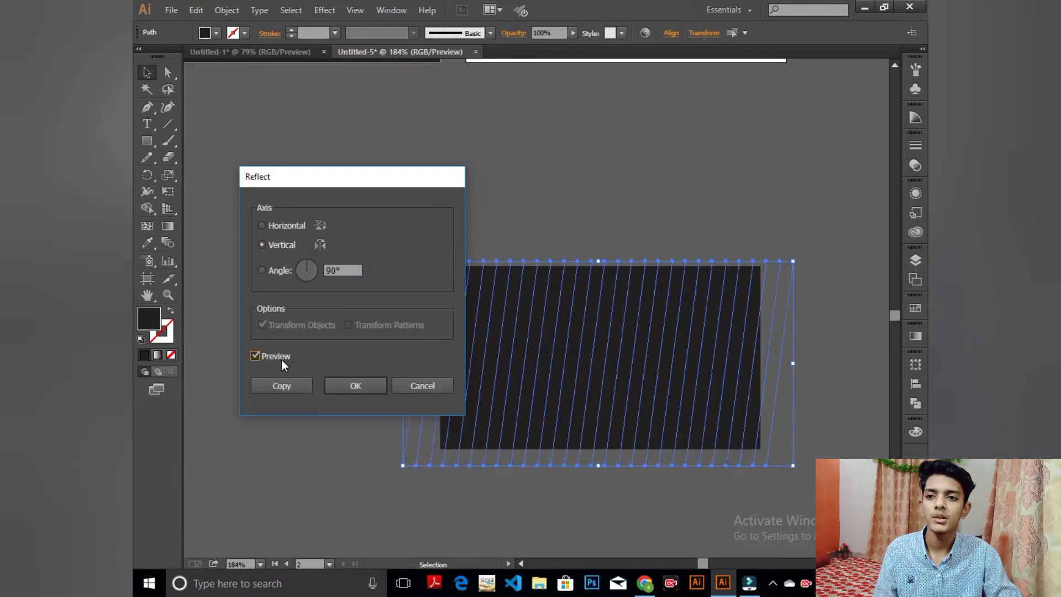
pyautogui.click(288, 388)
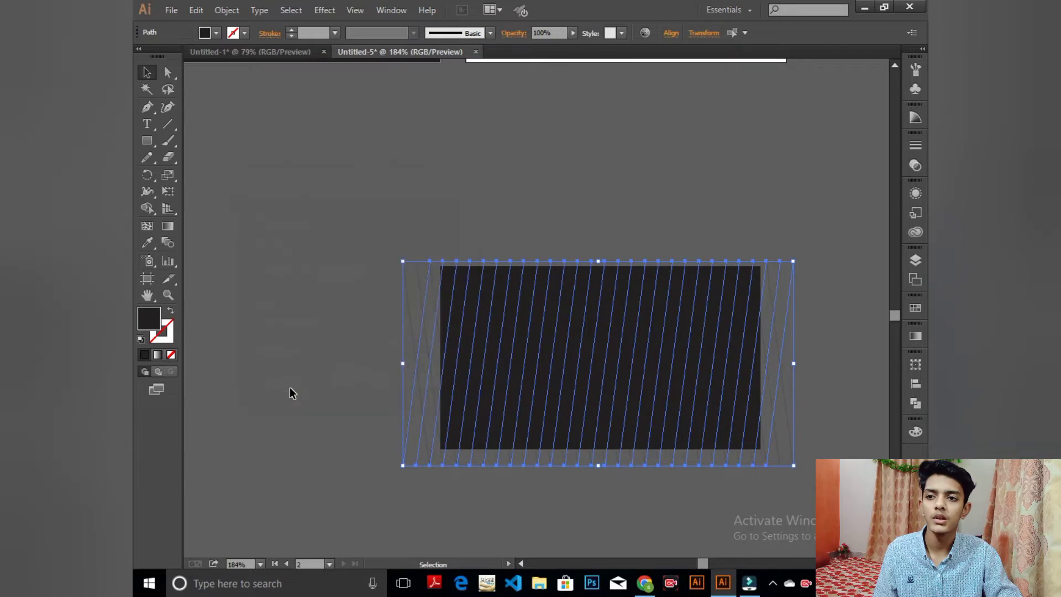
# Step: Resize the criss-cross line group to fit the dark rectangle's height
pyautogui.click(519, 372)
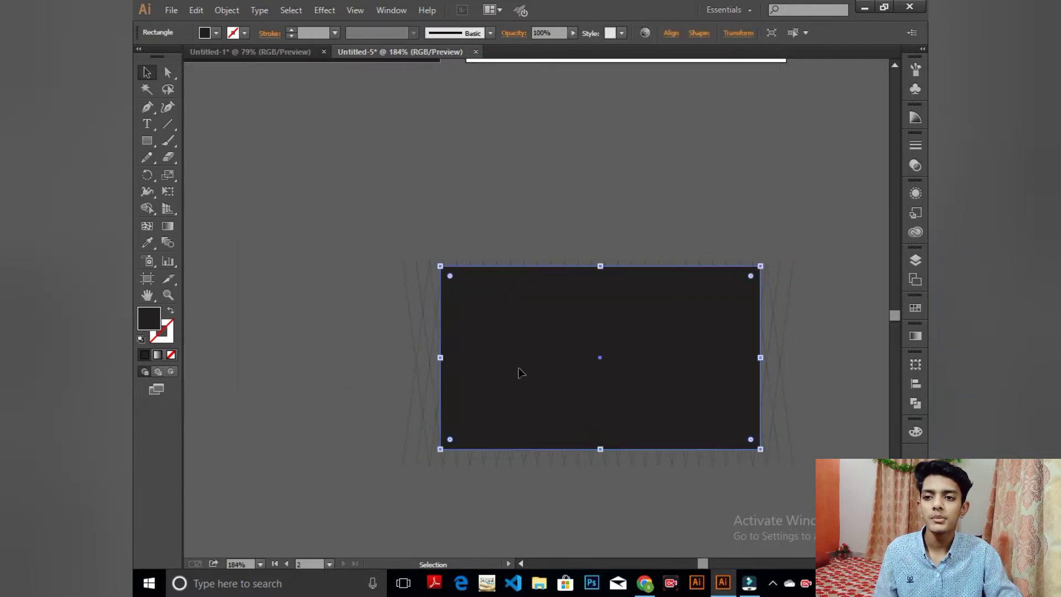
pyautogui.press('a')
pyautogui.hotkey('ctrl', 'shift', 'a')
pyautogui.press('v')
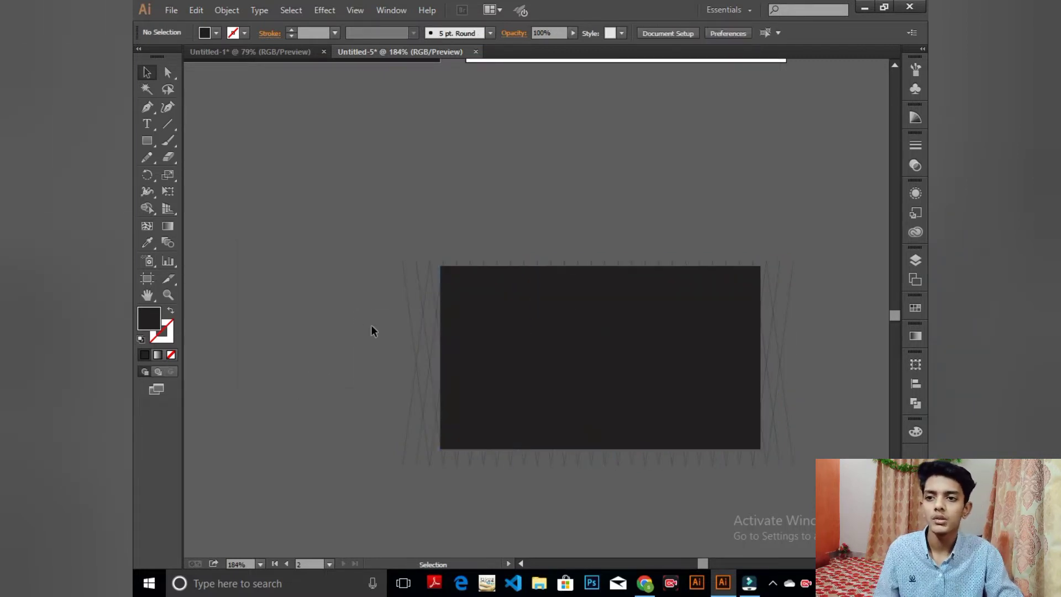
pyautogui.moveTo(370, 309); pyautogui.dragTo(797, 369)
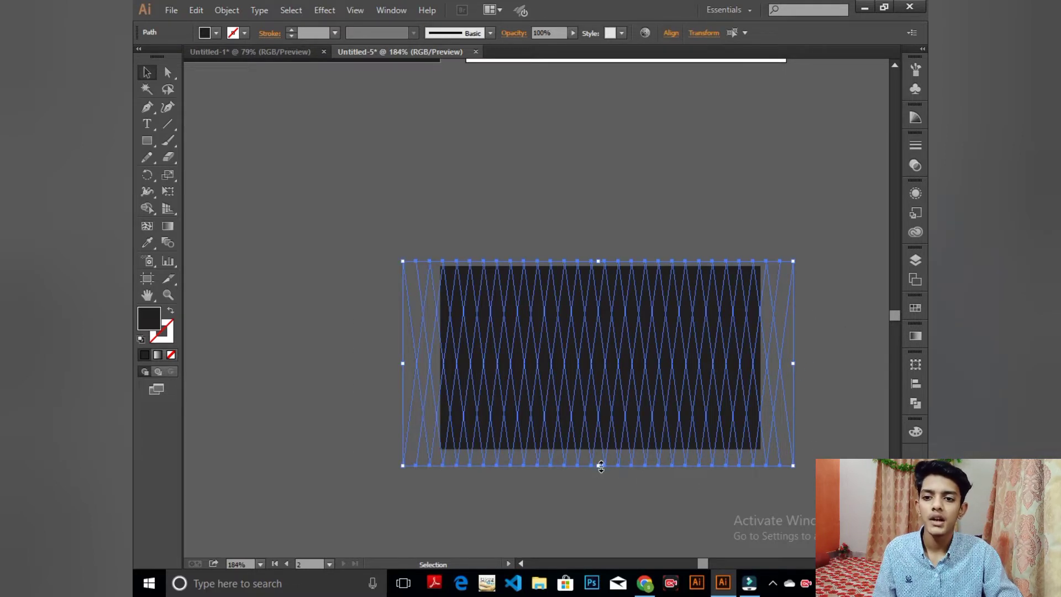
pyautogui.moveTo(601, 466); pyautogui.dragTo(601, 446)
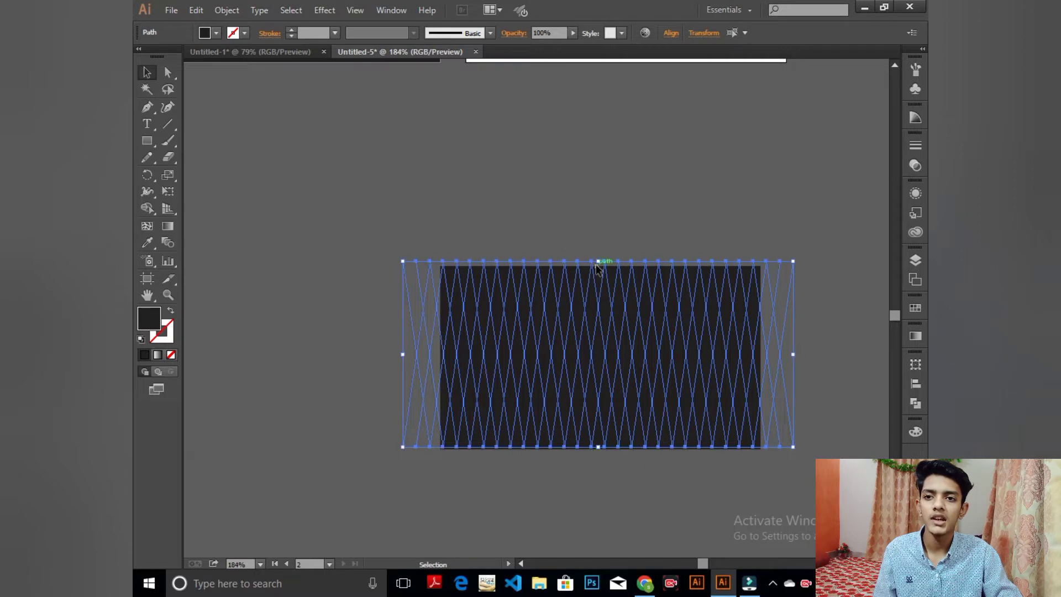
pyautogui.moveTo(598, 265); pyautogui.dragTo(605, 269)
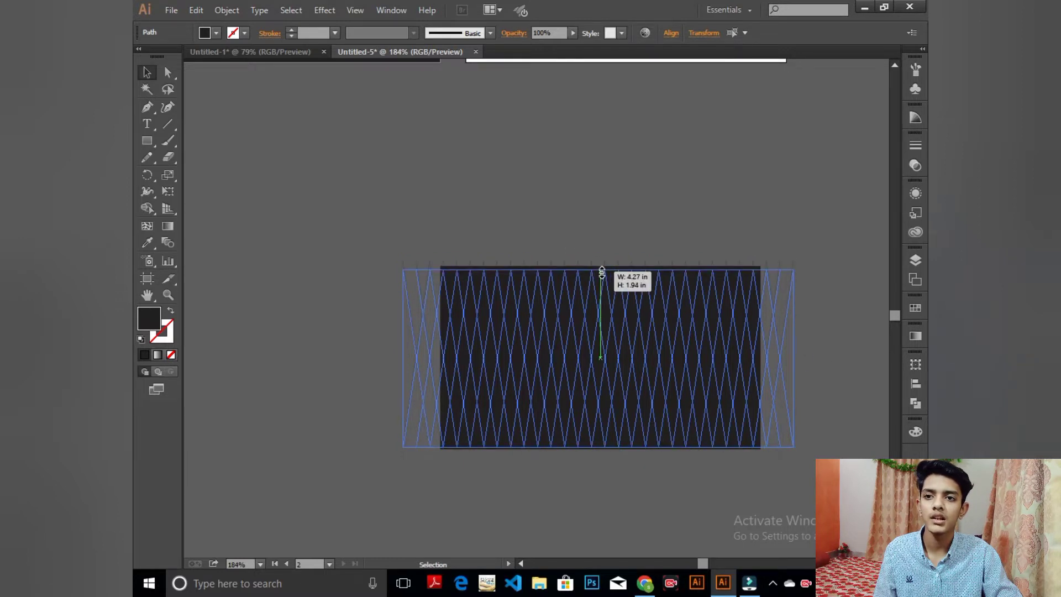
pyautogui.click(615, 224)
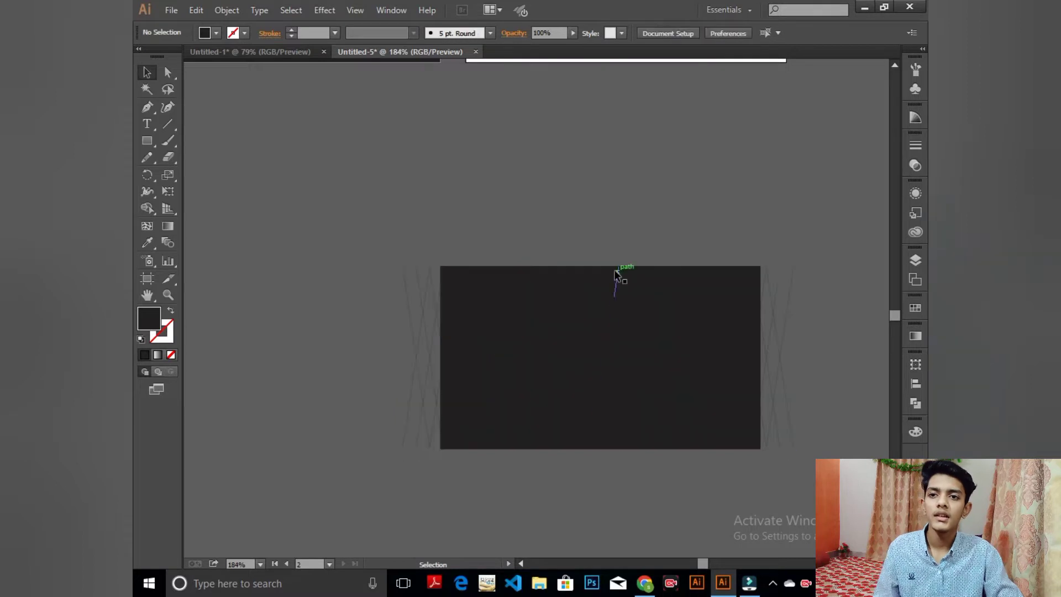
# Step: Marquee-select the lines and rectangle together and make a Live Paint group
pyautogui.moveTo(331, 258)
pyautogui.mouseDown()
pyautogui.moveTo(698, 406)
pyautogui.moveTo(857, 422)
pyautogui.mouseUp()
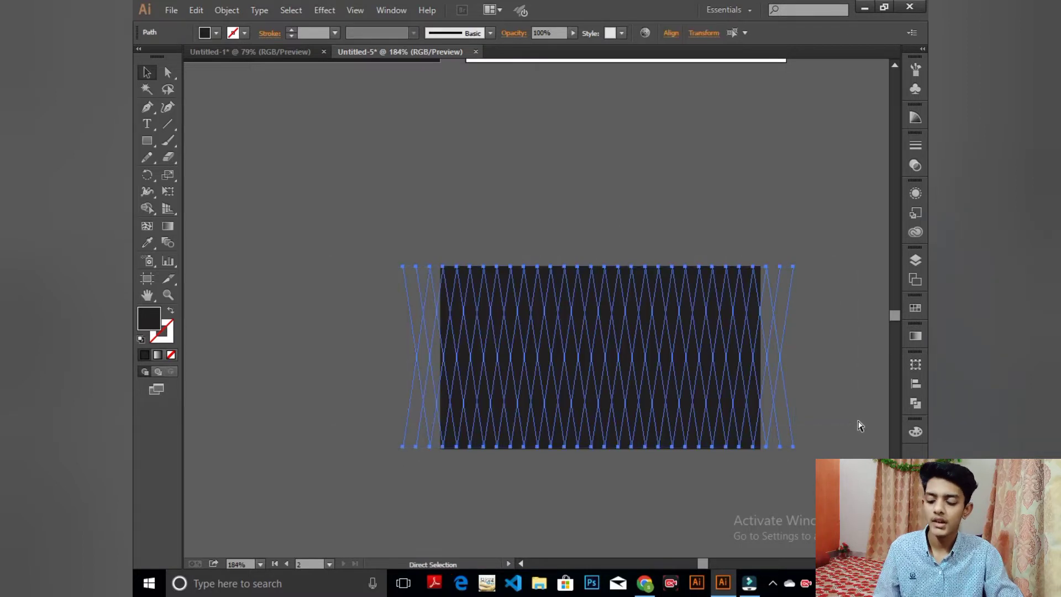
pyautogui.press('v')
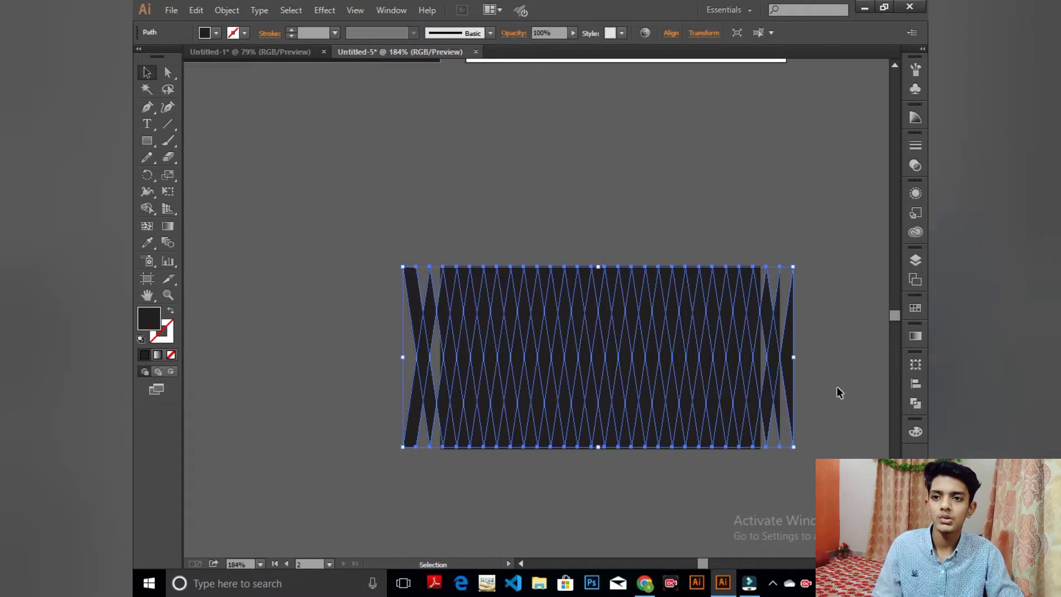
pyautogui.click(836, 391)
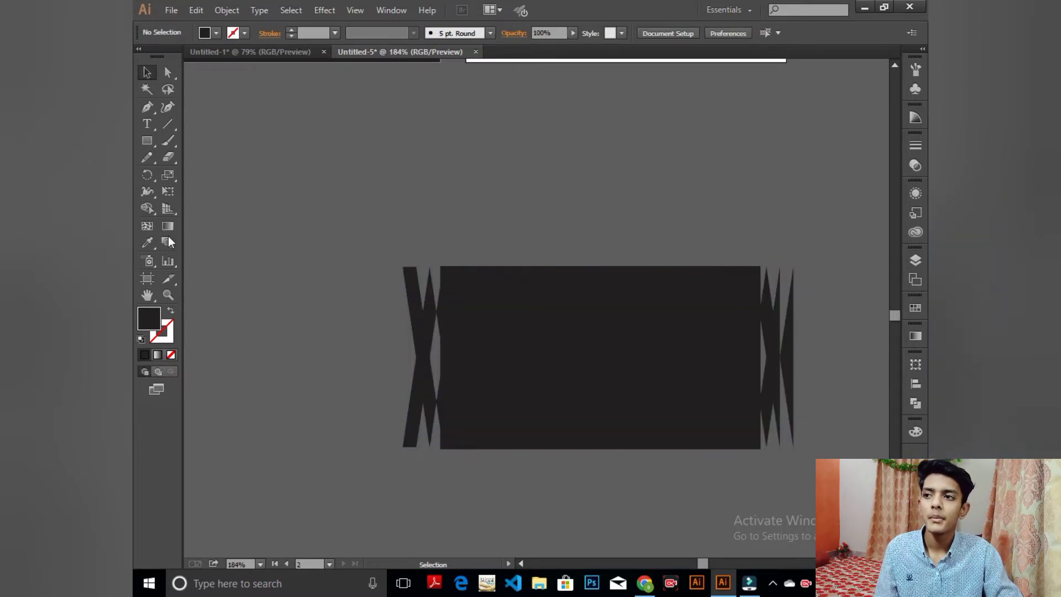
# Step: Drag the purple gradient rectangle from Untitled-1, shrink it, and place it right of the pattern
pyautogui.click(278, 50)
pyautogui.moveTo(362, 198)
pyautogui.mouseDown()
pyautogui.moveTo(414, 53)
pyautogui.moveTo(303, 223)
pyautogui.mouseUp()
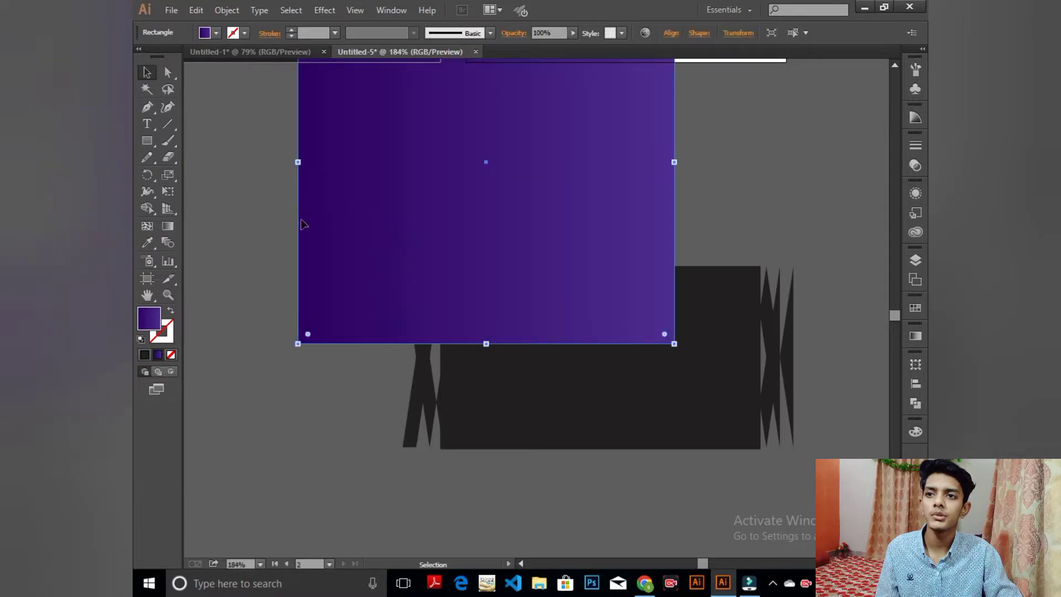
pyautogui.click(147, 242)
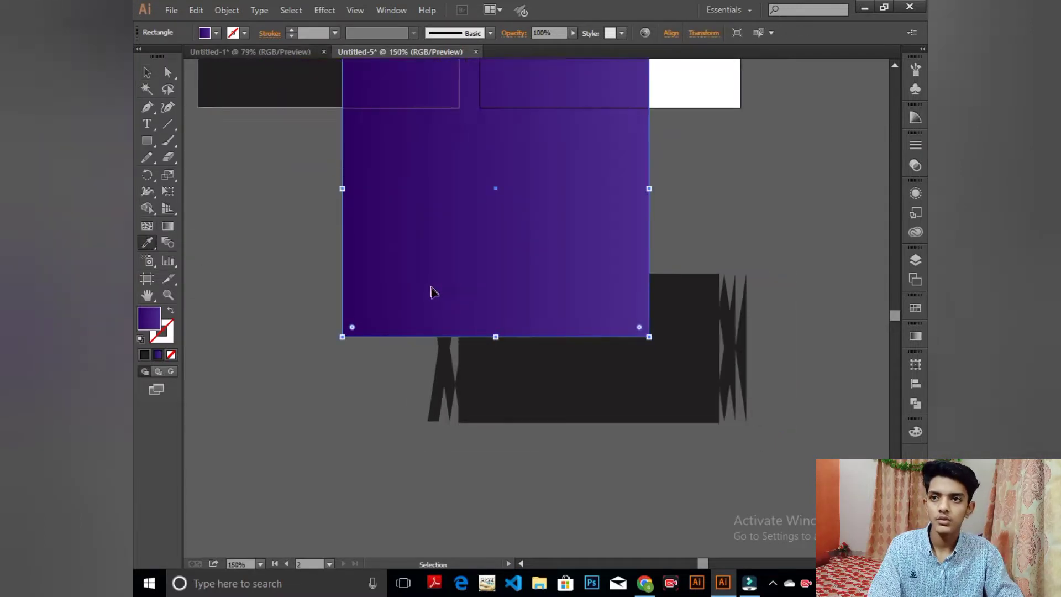
pyautogui.keyDown('alt'); pyautogui.scroll(-1, 431, 291); pyautogui.keyUp('alt')
pyautogui.keyDown('alt'); pyautogui.scroll(-1, 516, 244); pyautogui.keyUp('alt')
pyautogui.press('v')
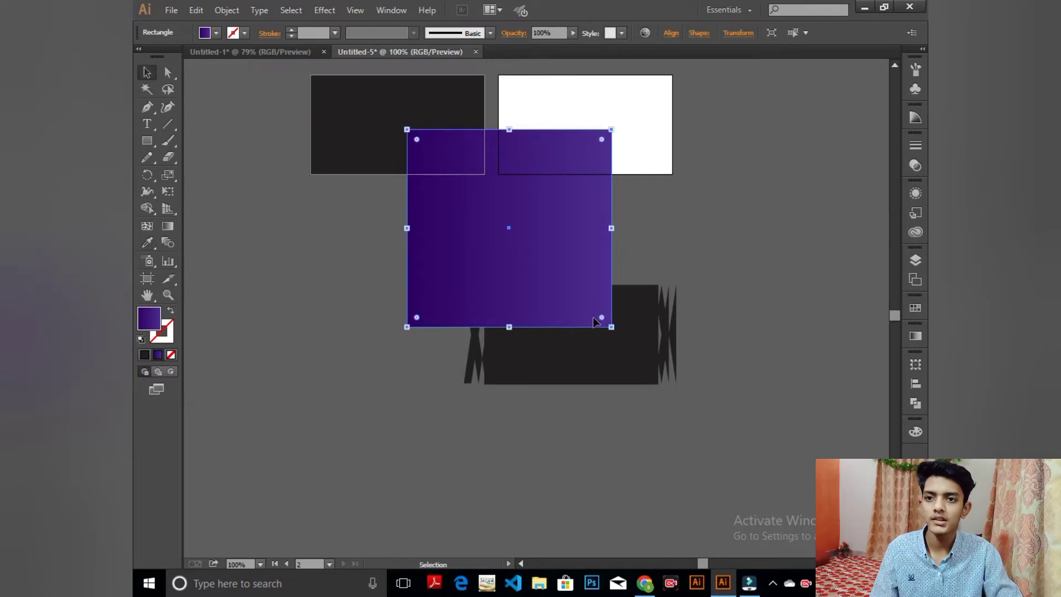
pyautogui.moveTo(611, 327); pyautogui.dragTo(581, 286)
pyautogui.moveTo(485, 245); pyautogui.dragTo(768, 264)
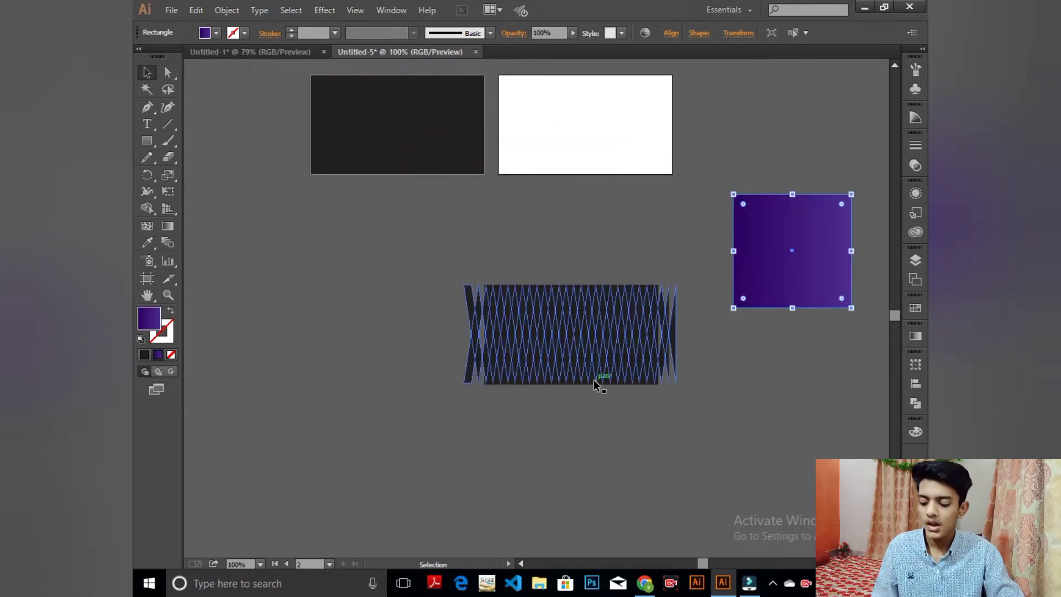
# Step: Select the diamond pattern and eyedropper the purple gradient onto it
pyautogui.moveTo(433, 294); pyautogui.dragTo(718, 420)
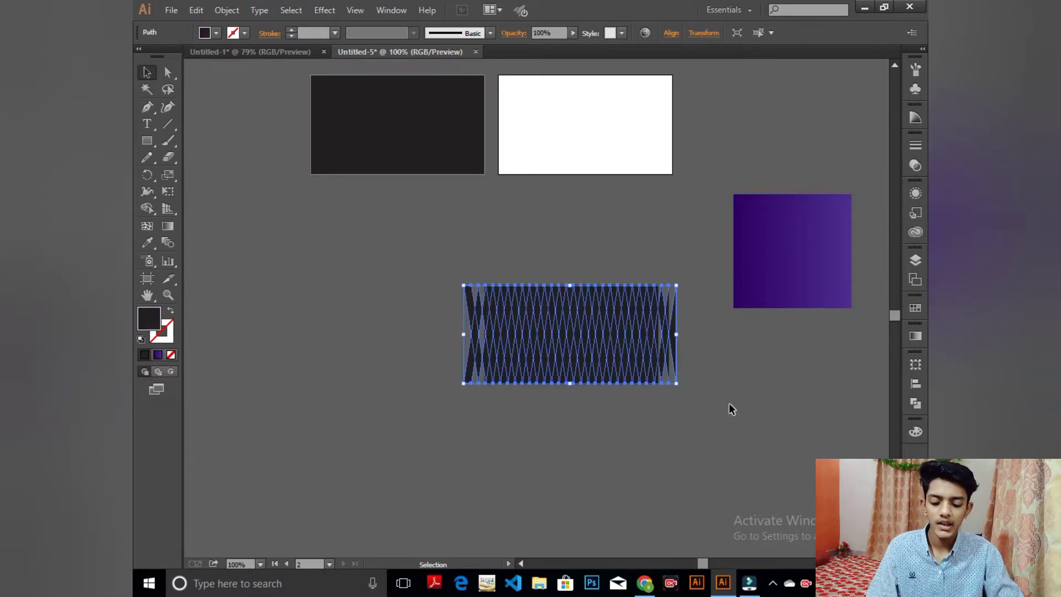
pyautogui.press('i')
pyautogui.click(802, 247)
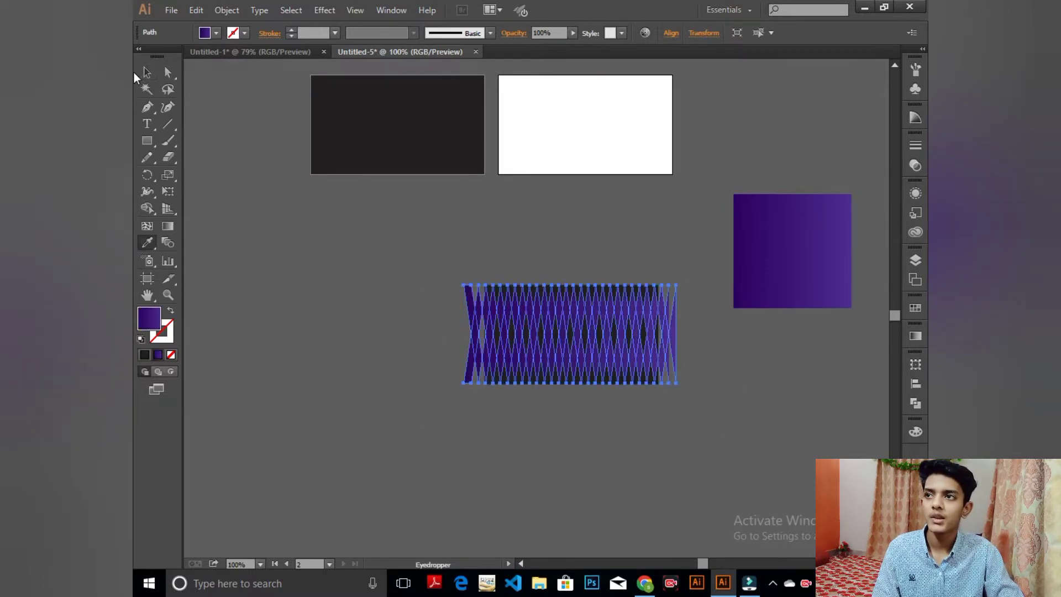
pyautogui.click(146, 73)
pyautogui.click(425, 287)
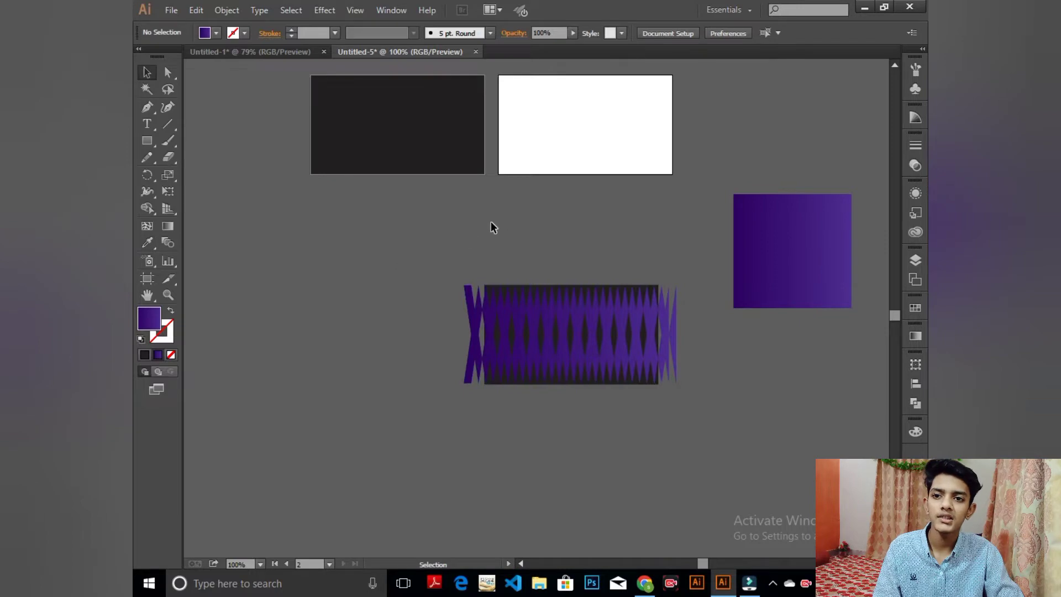
# Step: Zoom in, select the pattern, and start merging dark diamond gaps with Shape Builder
pyautogui.hotkey('ctrl', '+')
pyautogui.hotkey('ctrl', '+')
pyautogui.hotkey('ctrl', '+')
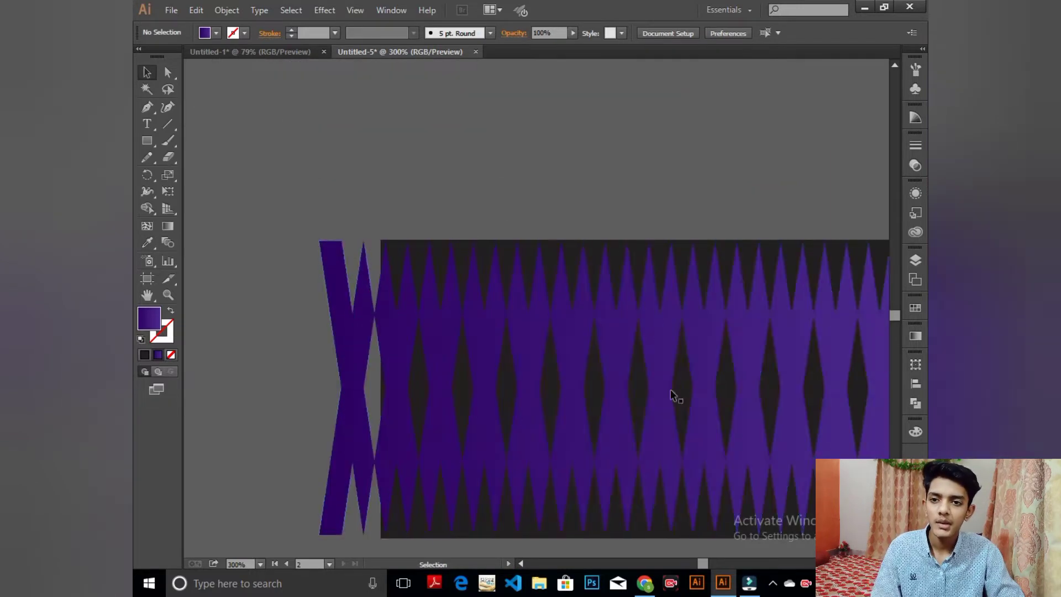
pyautogui.scroll(-5, 615, 407)
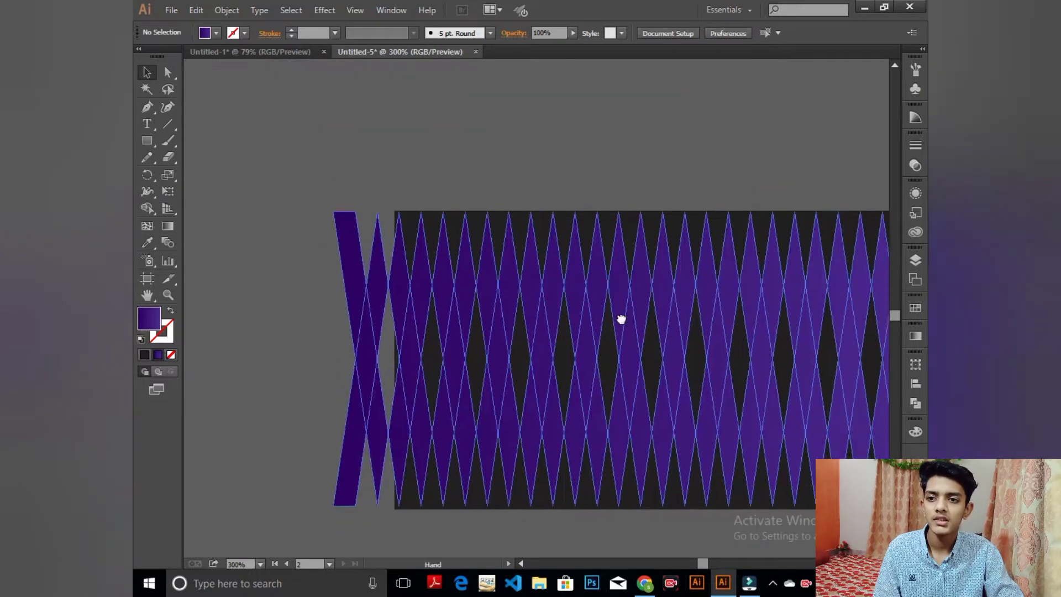
pyautogui.hscroll(-2, 425, 309)
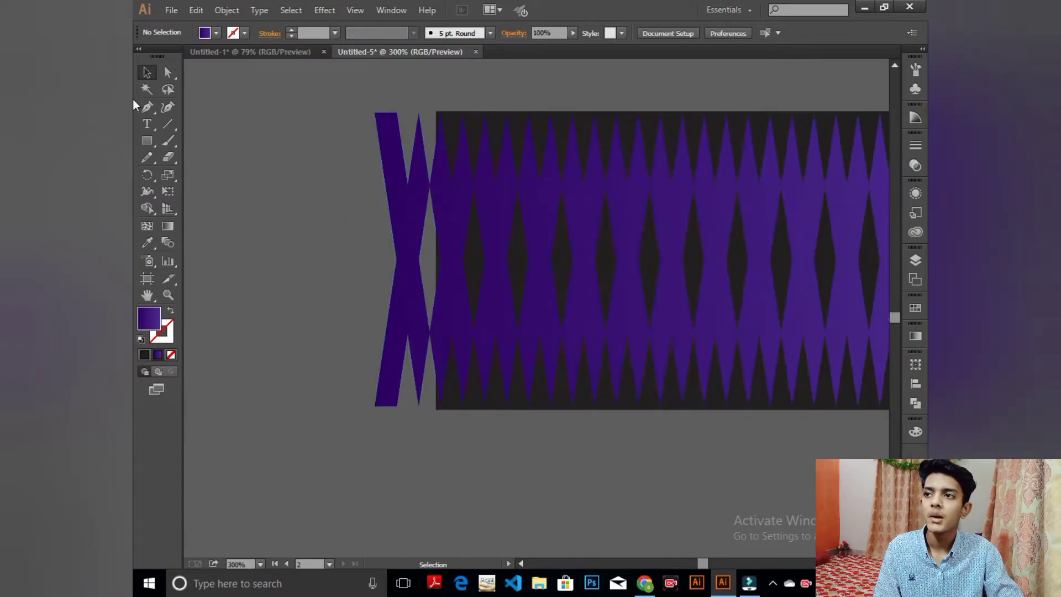
pyautogui.click(657, 349)
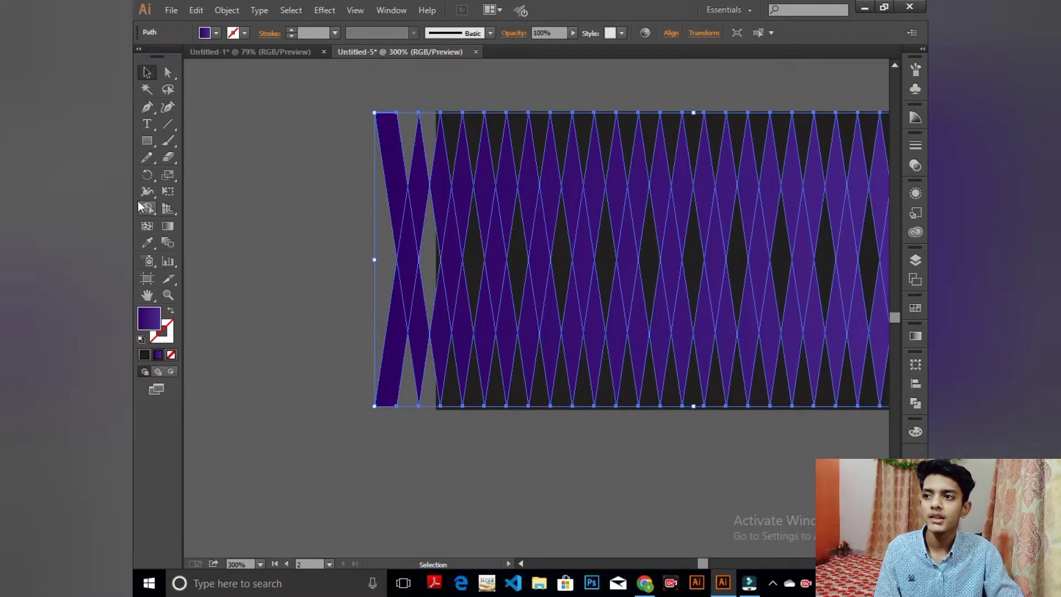
pyautogui.click(147, 207)
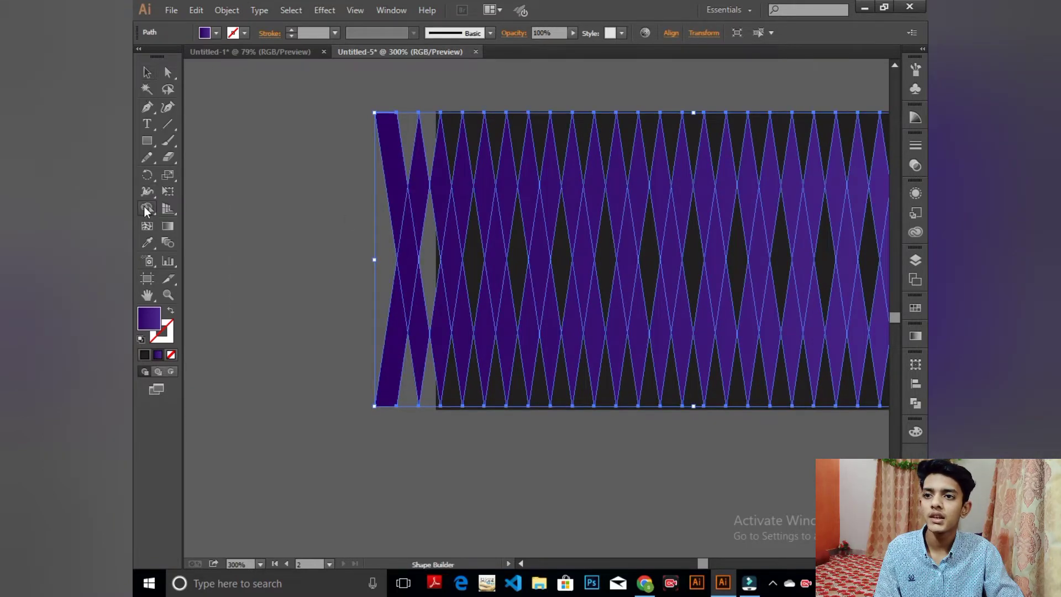
pyautogui.click(474, 256)
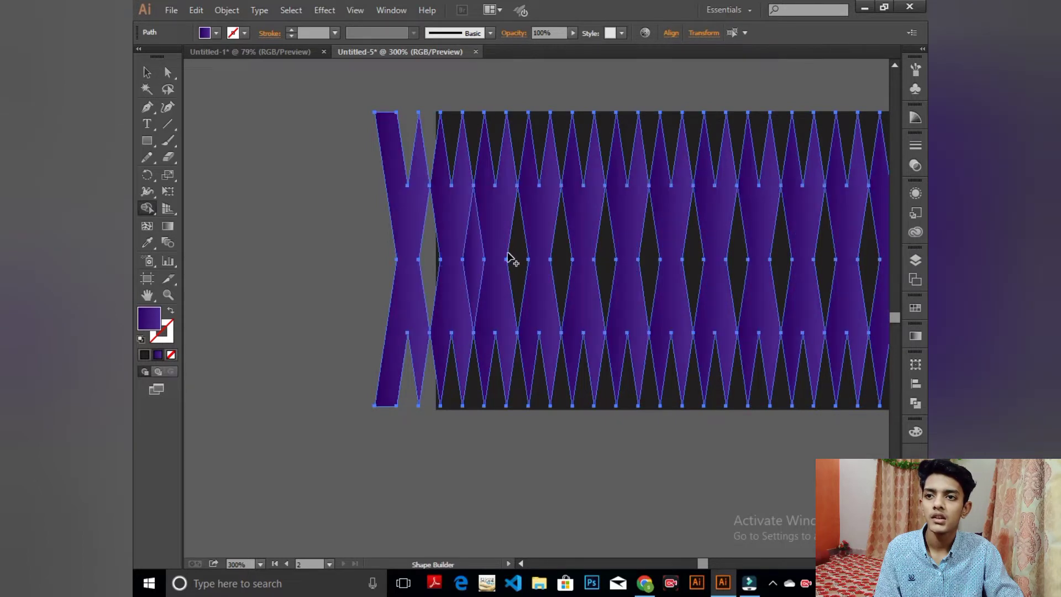
pyautogui.click(524, 257)
# Step: Merge the remaining dark diamond gaps through to the right end into purple
pyautogui.click(561, 257)
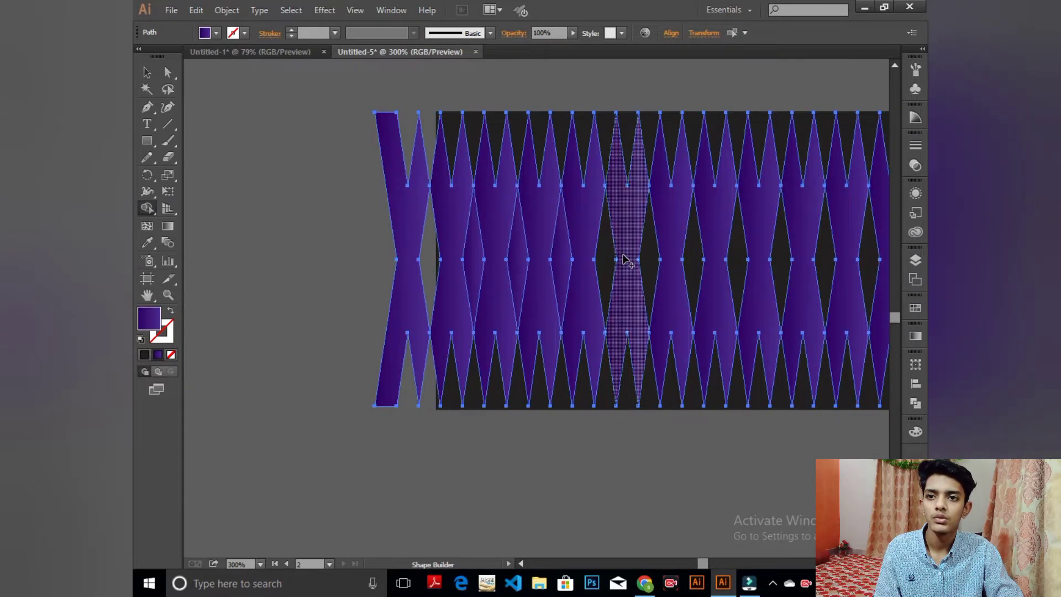
pyautogui.click(633, 258)
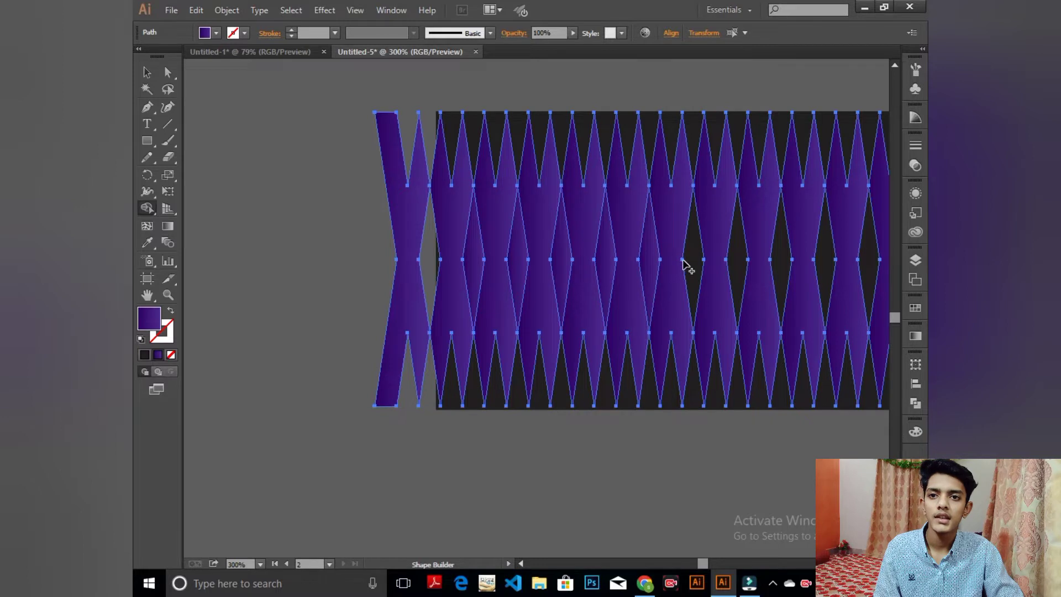
pyautogui.moveTo(746, 261); pyautogui.dragTo(611, 251)
pyautogui.click(608, 252)
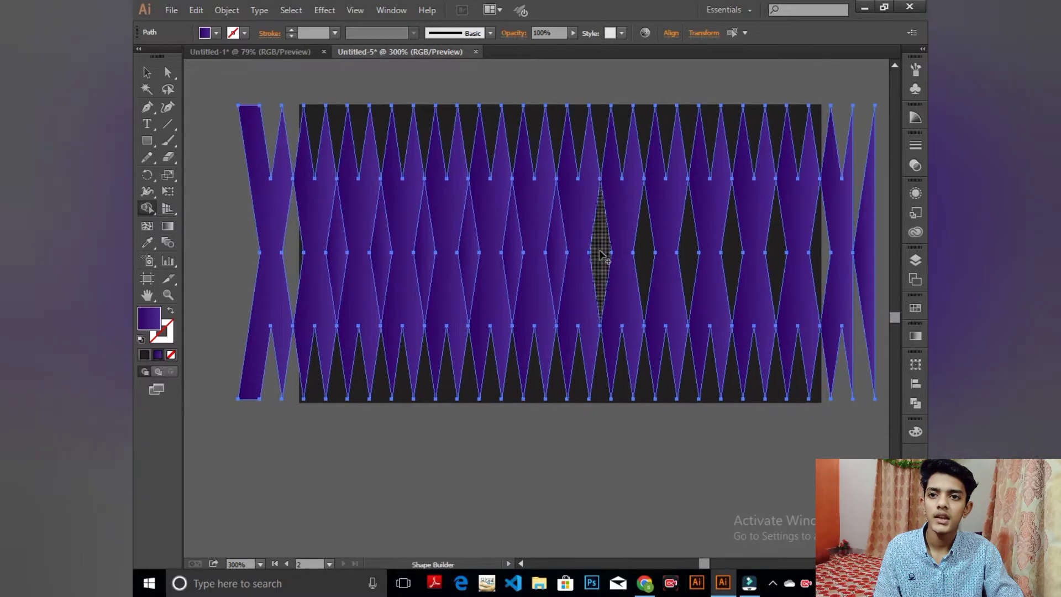
pyautogui.click(655, 256)
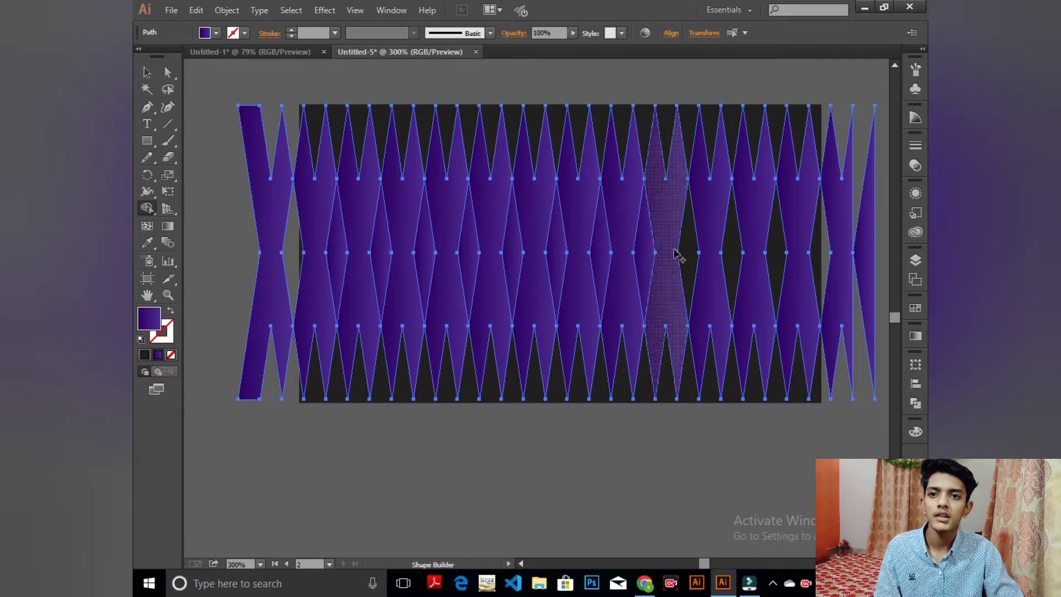
pyautogui.click(775, 273)
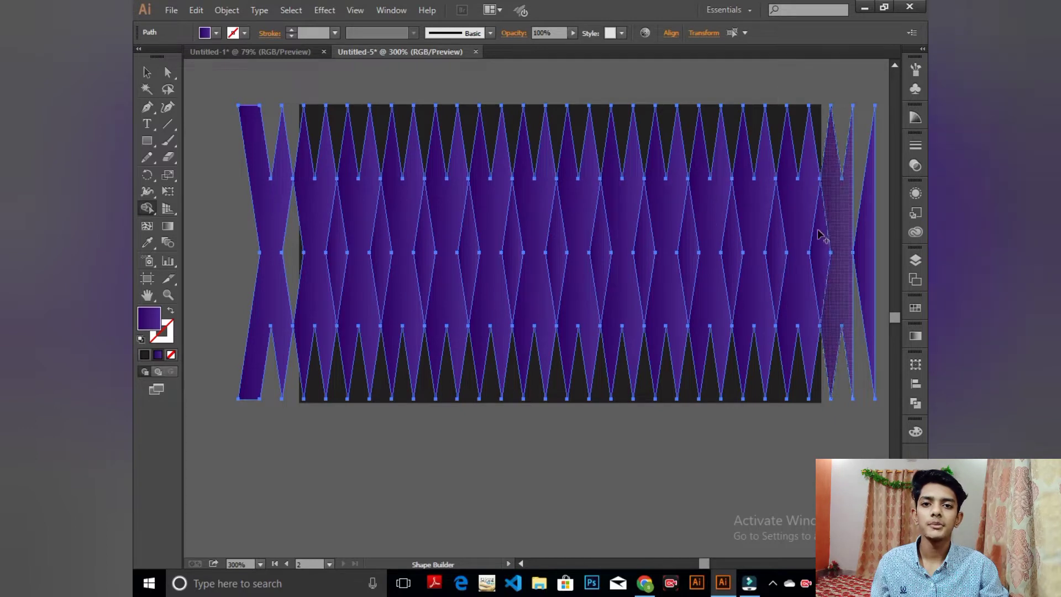
pyautogui.click(147, 72)
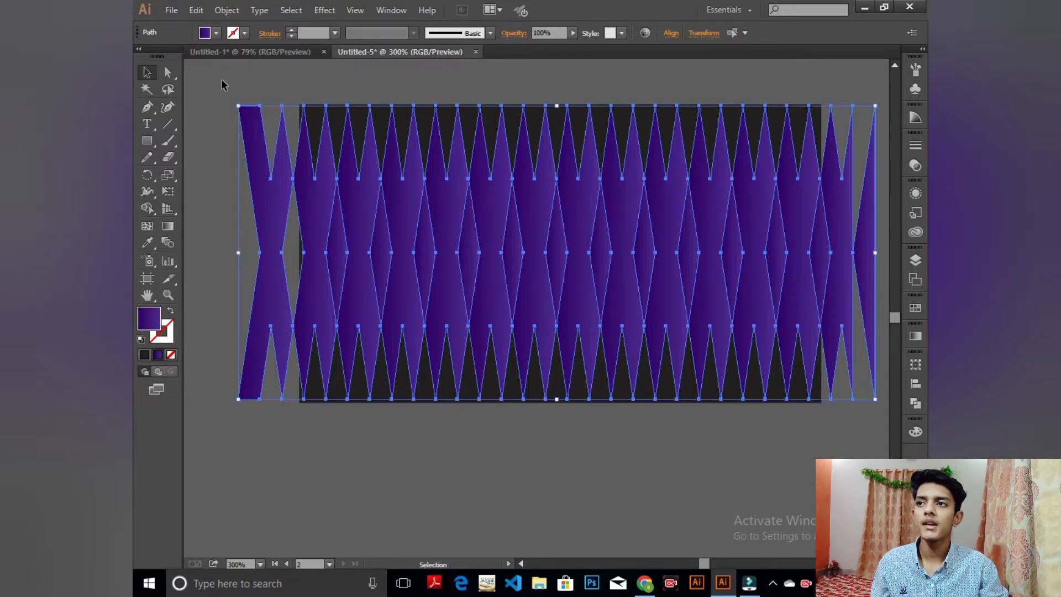
pyautogui.click(221, 84)
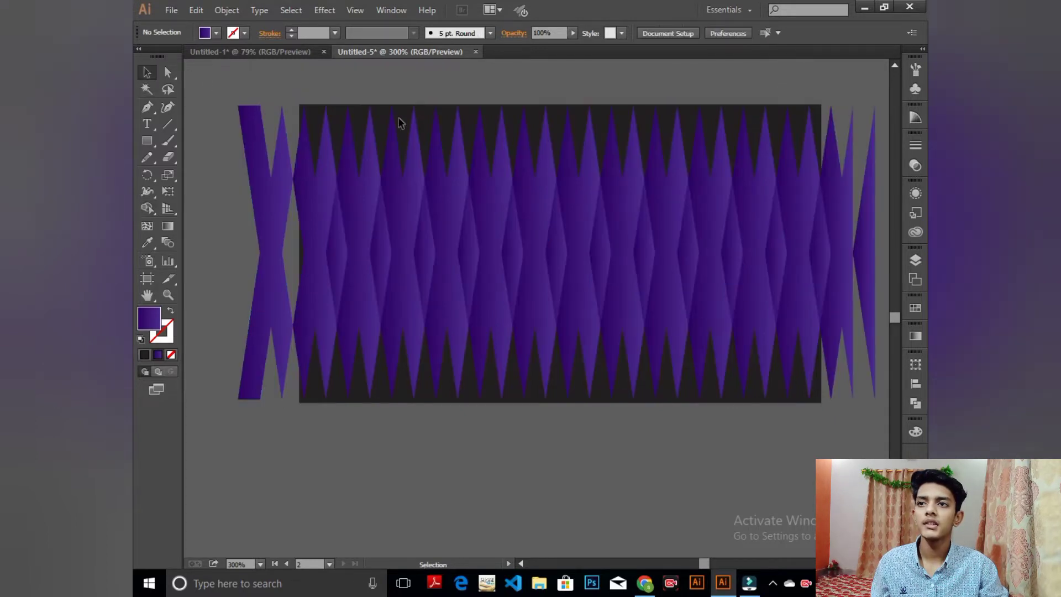
# Step: Start a pen path at the pattern's top-left corner, then abandon it
pyautogui.click(147, 106)
pyautogui.click(299, 104)
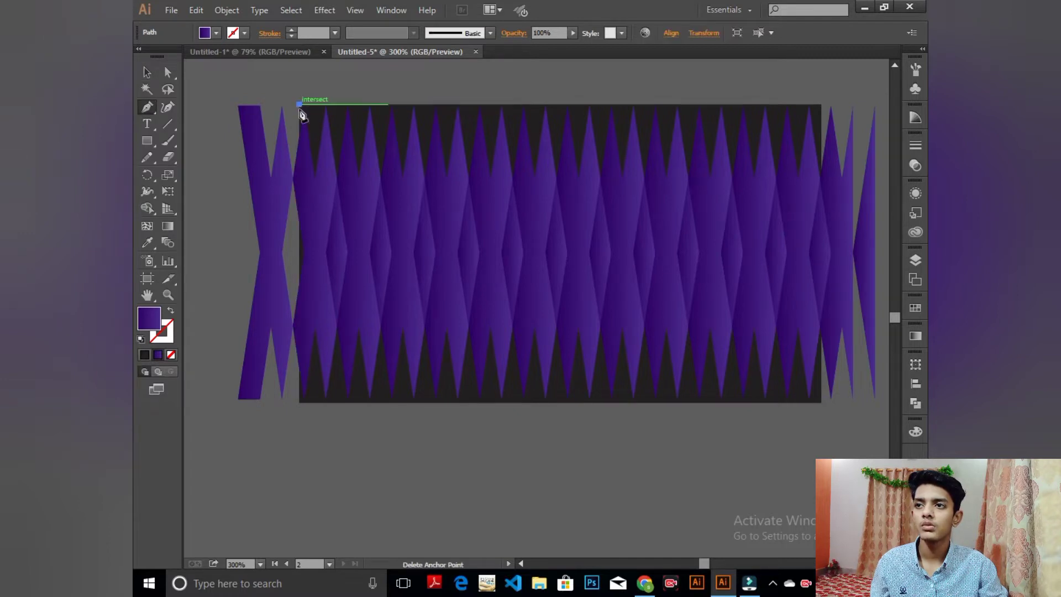
pyautogui.click(194, 252)
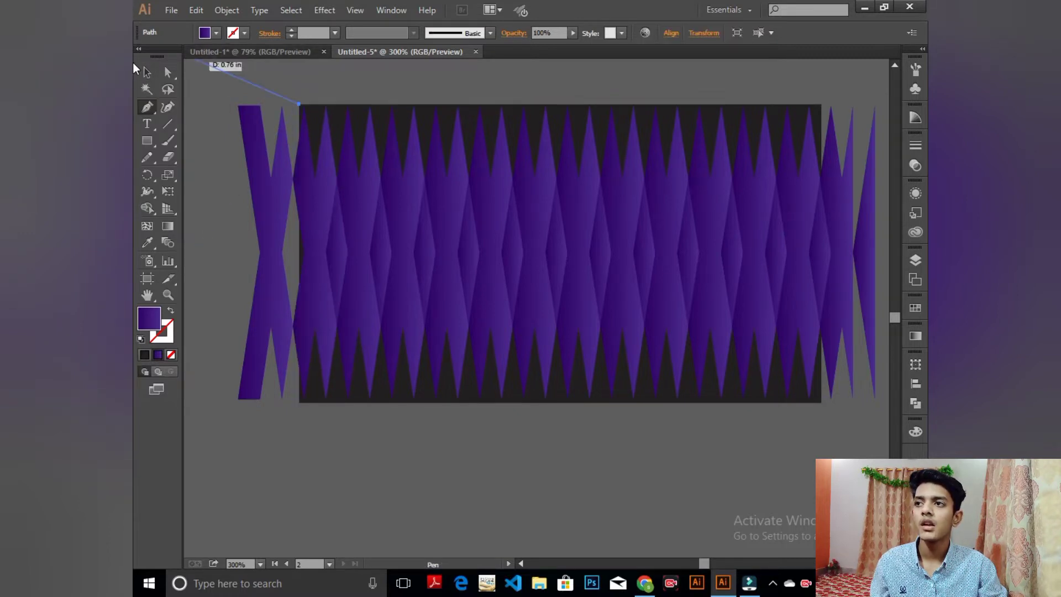
pyautogui.click(147, 72)
pyautogui.click(285, 62)
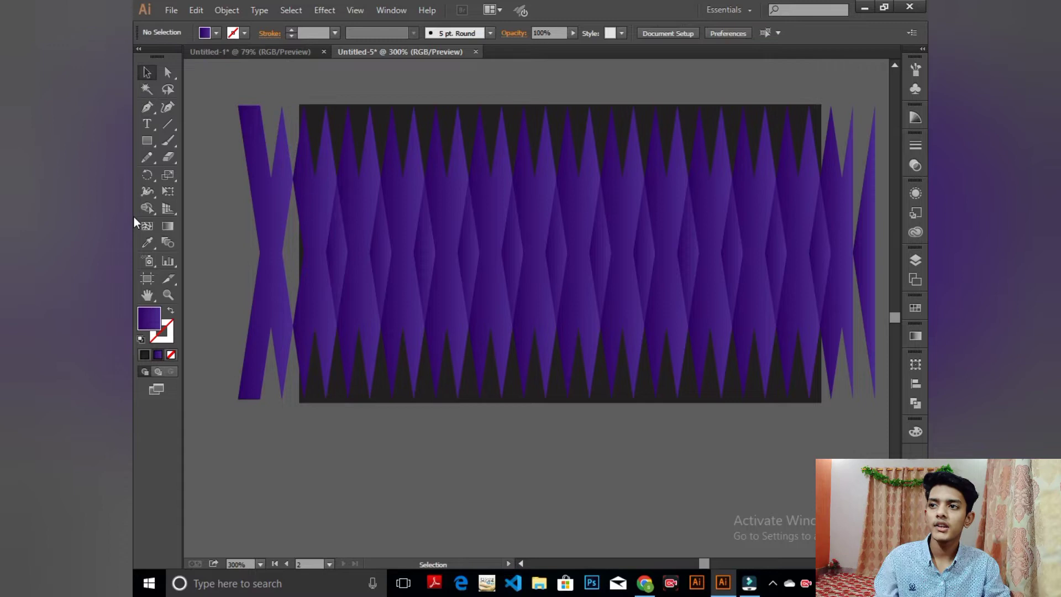
# Step: Draw a 2 × 3.5 in rectangle, rotate it to landscape, and place it over the background
pyautogui.click(149, 140)
pyautogui.click(387, 149)
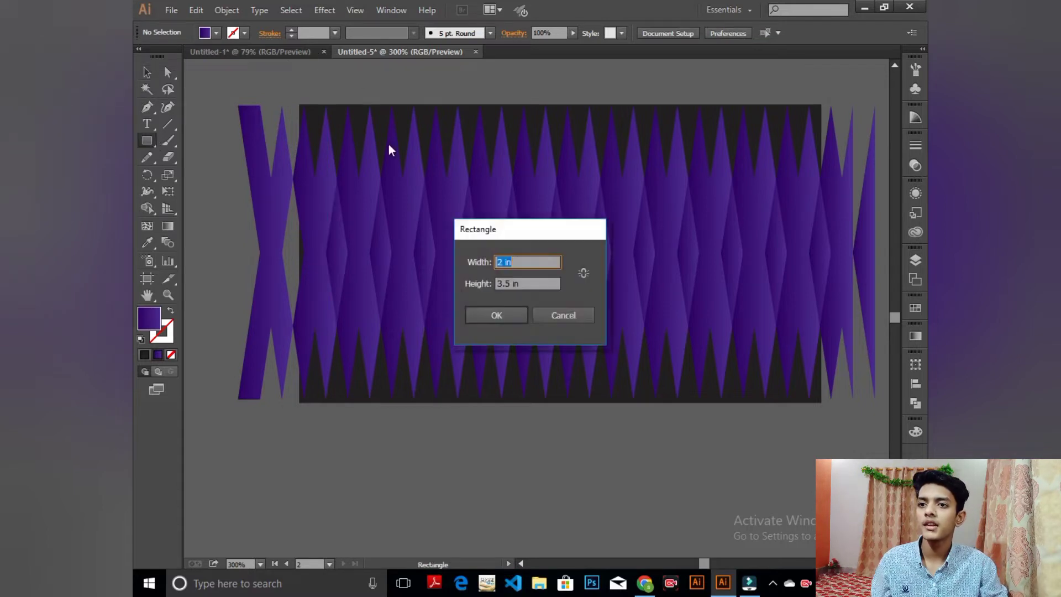
pyautogui.click(479, 316)
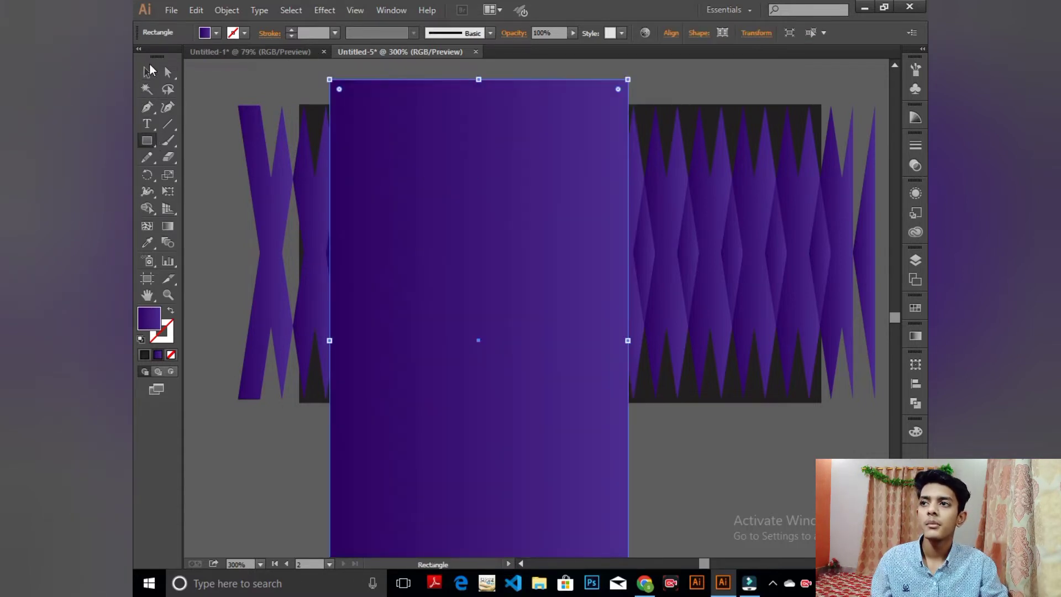
pyautogui.click(148, 71)
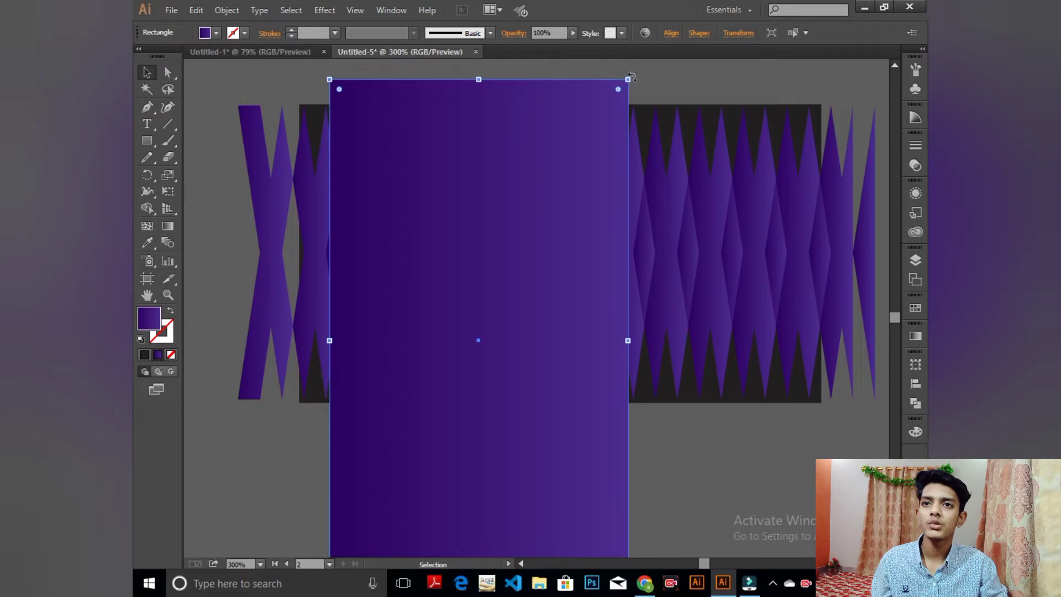
pyautogui.moveTo(632, 77); pyautogui.dragTo(526, 369)
pyautogui.moveTo(447, 335); pyautogui.dragTo(531, 247)
pyautogui.click(569, 89)
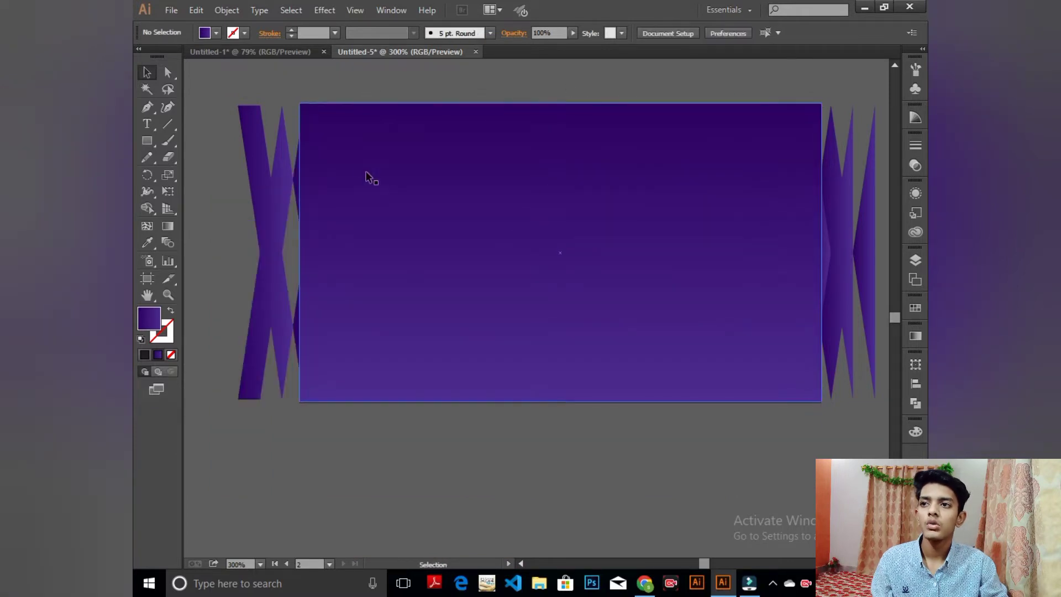
# Step: Repeat the zigzag pattern with Ctrl+D and remove X-shaped pieces on the left edge
pyautogui.click(398, 218)
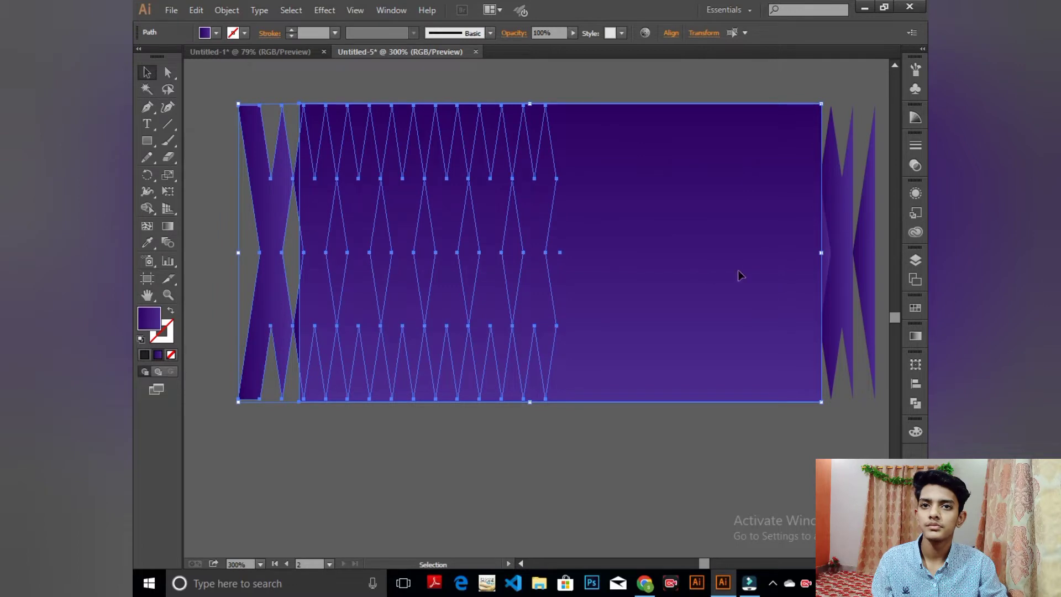
pyautogui.hotkey('ctrl', '-')
pyautogui.hotkey('ctrl', '-')
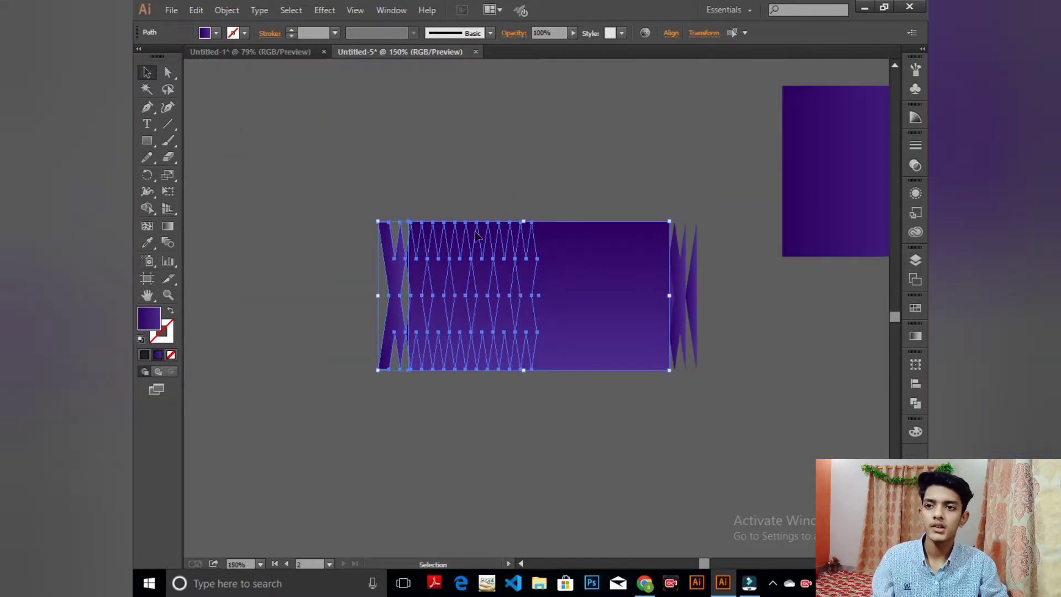
pyautogui.hotkey('ctrl', 'd')
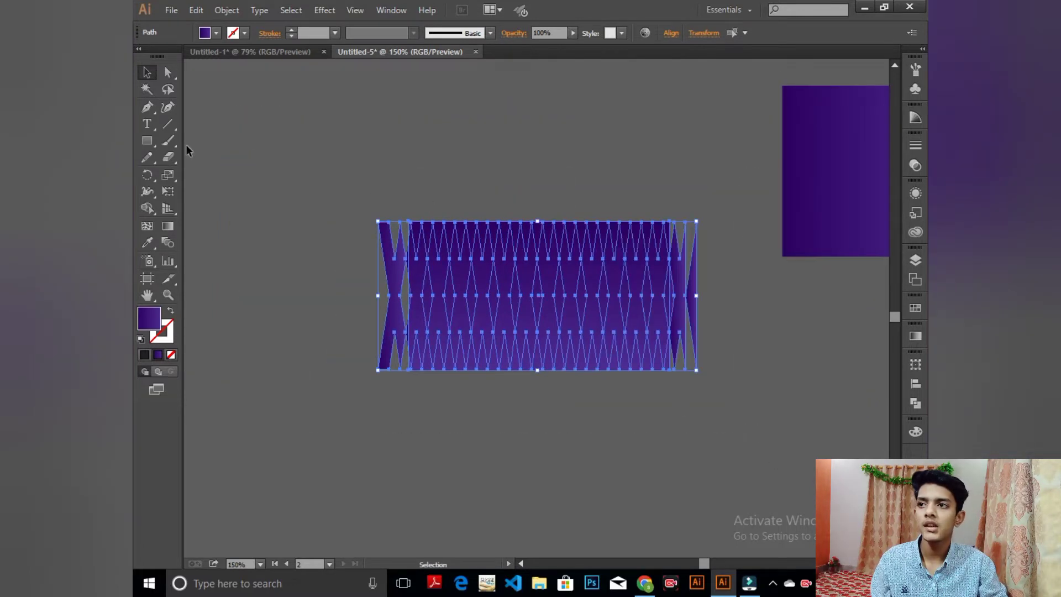
pyautogui.click(147, 208)
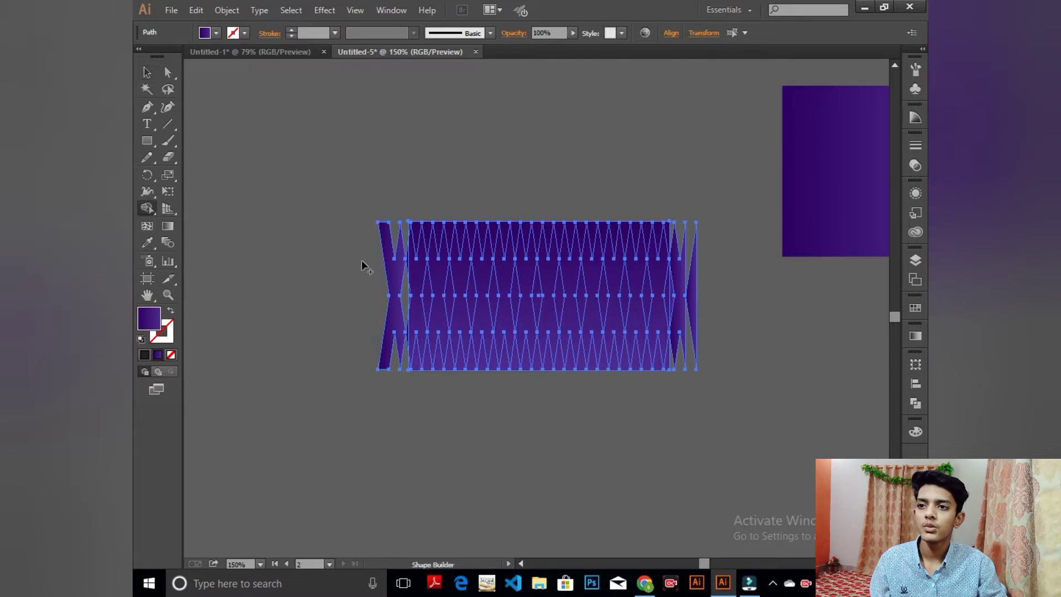
pyautogui.moveTo(381, 247); pyautogui.dragTo(395, 354)
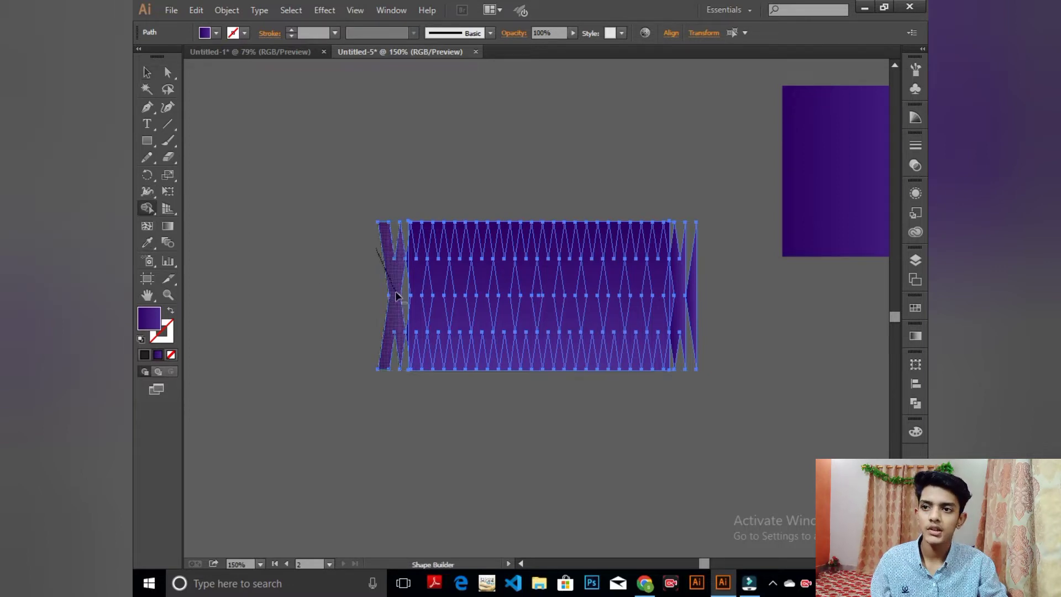
pyautogui.moveTo(394, 248); pyautogui.dragTo(408, 297)
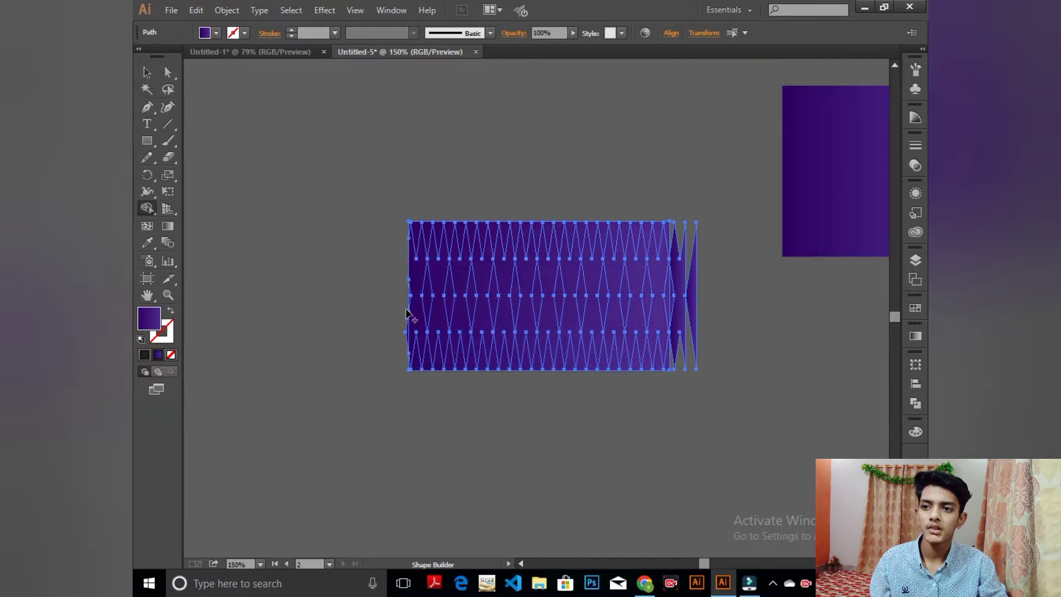
# Step: Delete the thin slivers protruding past the right and left edges
pyautogui.hotkey('ctrl', '=')
pyautogui.hscroll(3, 642, 308)
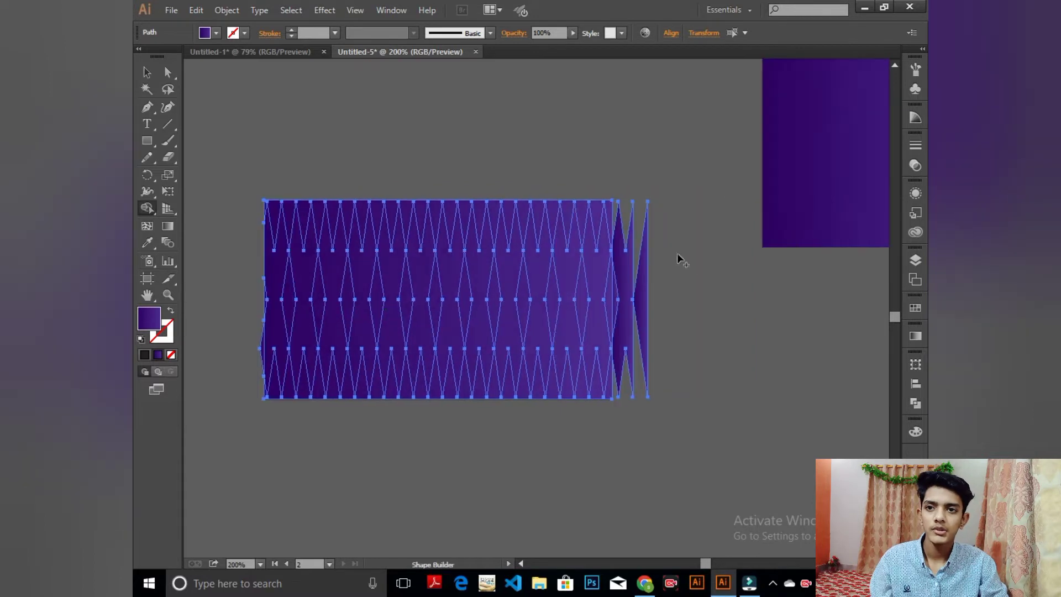
pyautogui.moveTo(641, 259); pyautogui.dragTo(621, 282)
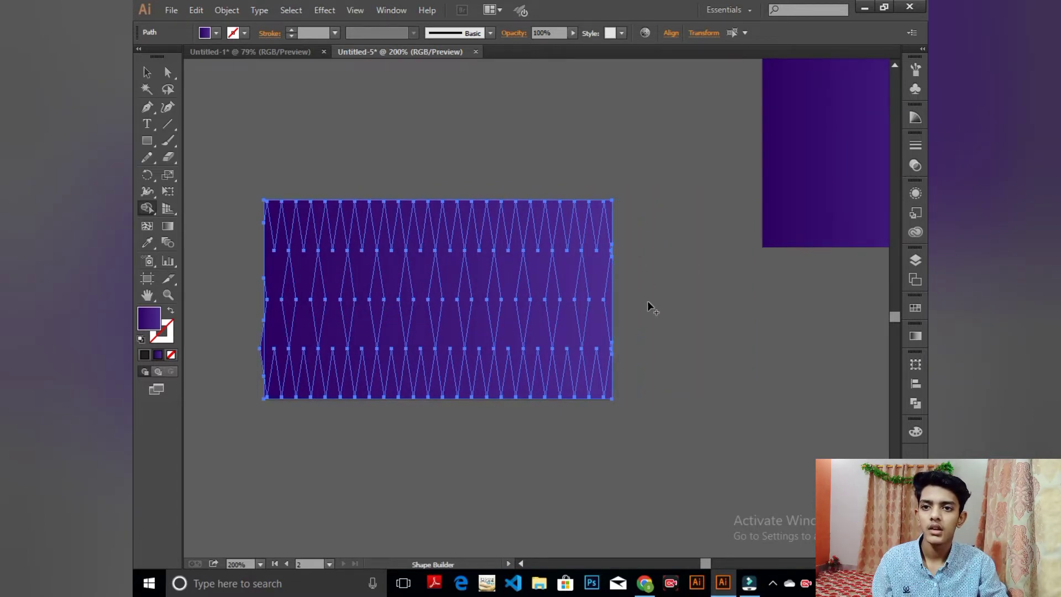
pyautogui.moveTo(493, 310); pyautogui.dragTo(621, 289)
pyautogui.hotkey('ctrl', '=')
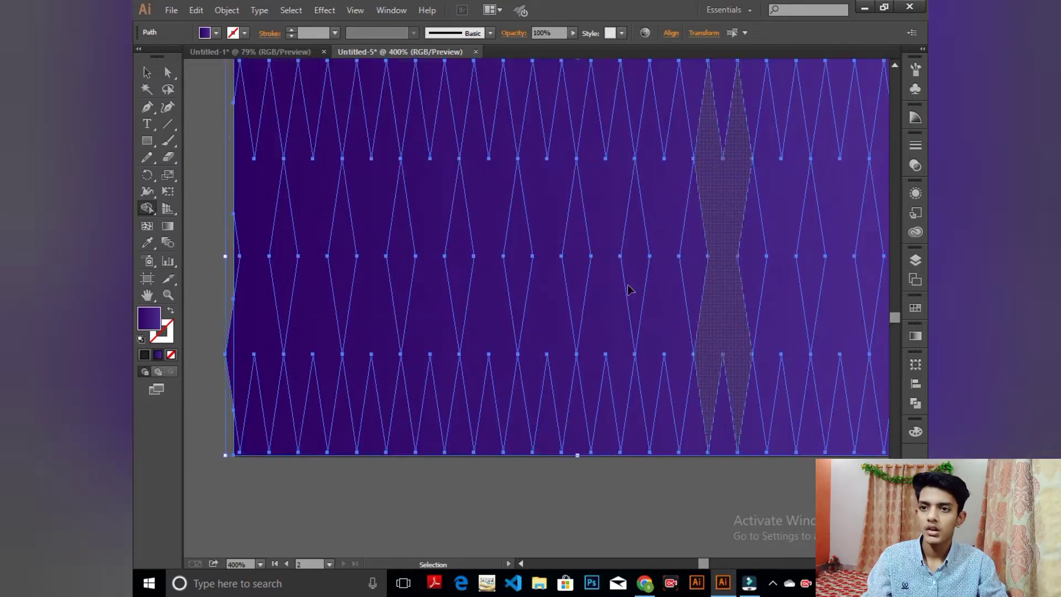
pyautogui.moveTo(447, 260); pyautogui.dragTo(652, 268)
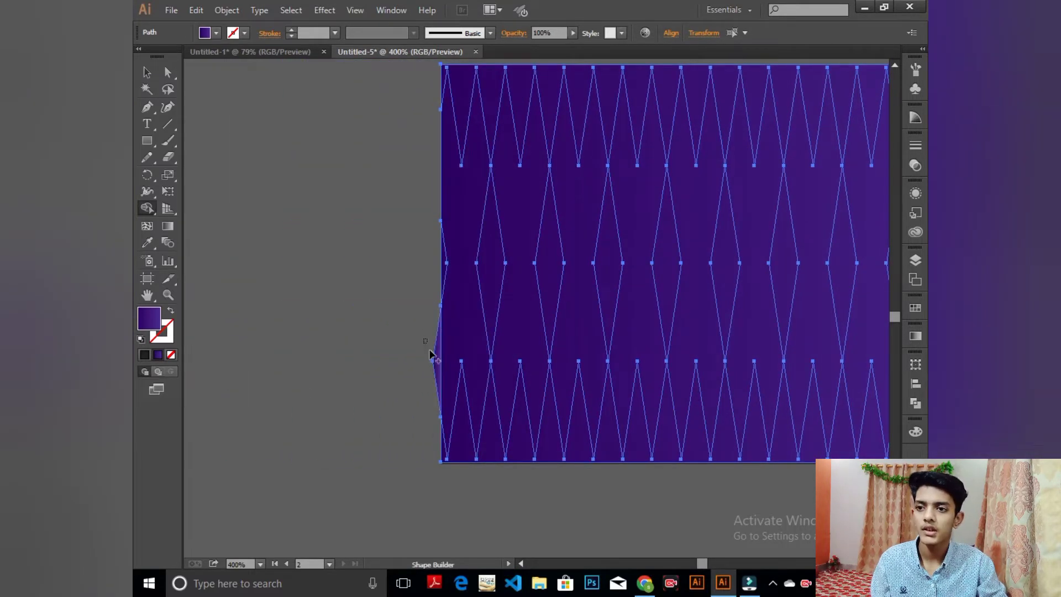
pyautogui.moveTo(430, 352); pyautogui.dragTo(437, 366)
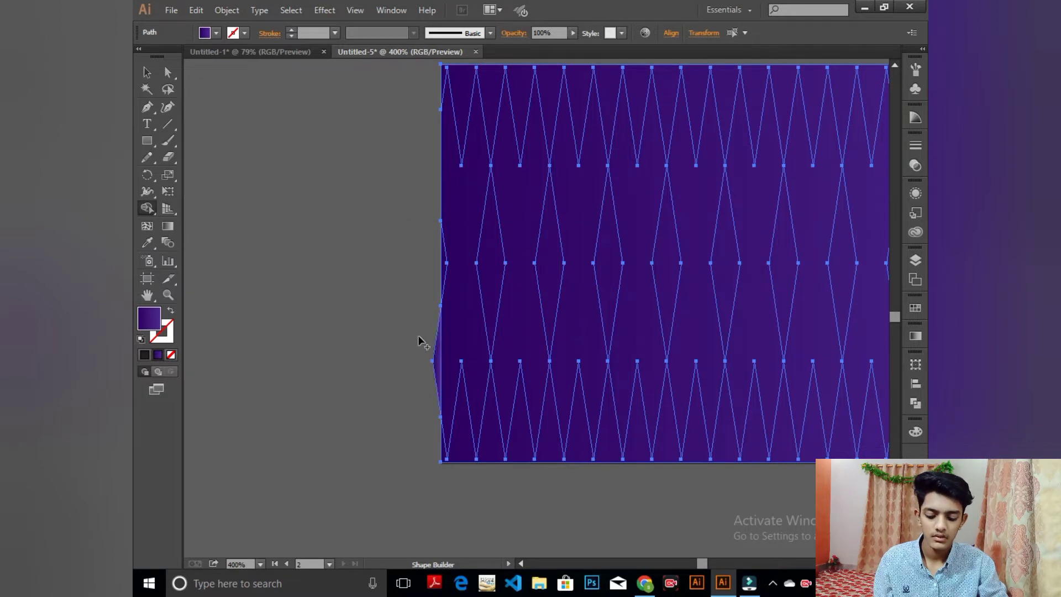
pyautogui.keyDown('alt'); pyautogui.click(435, 357); pyautogui.keyUp('alt')
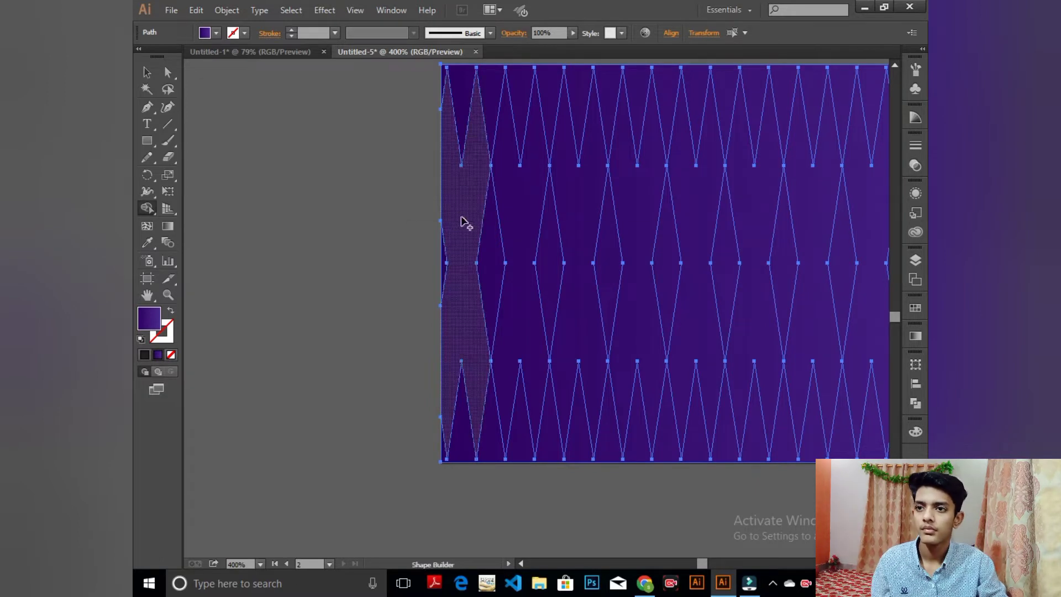
pyautogui.scroll(3, 464, 222)
pyautogui.click(146, 73)
pyautogui.click(240, 102)
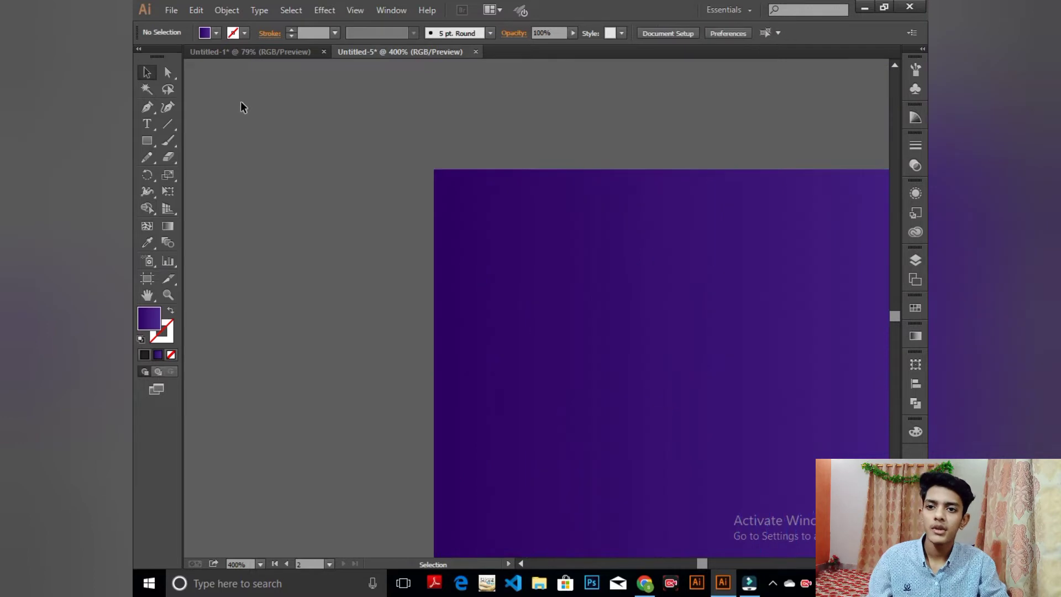
pyautogui.hotkey('ctrl', '-')
pyautogui.moveTo(448, 261); pyautogui.dragTo(249, 199)
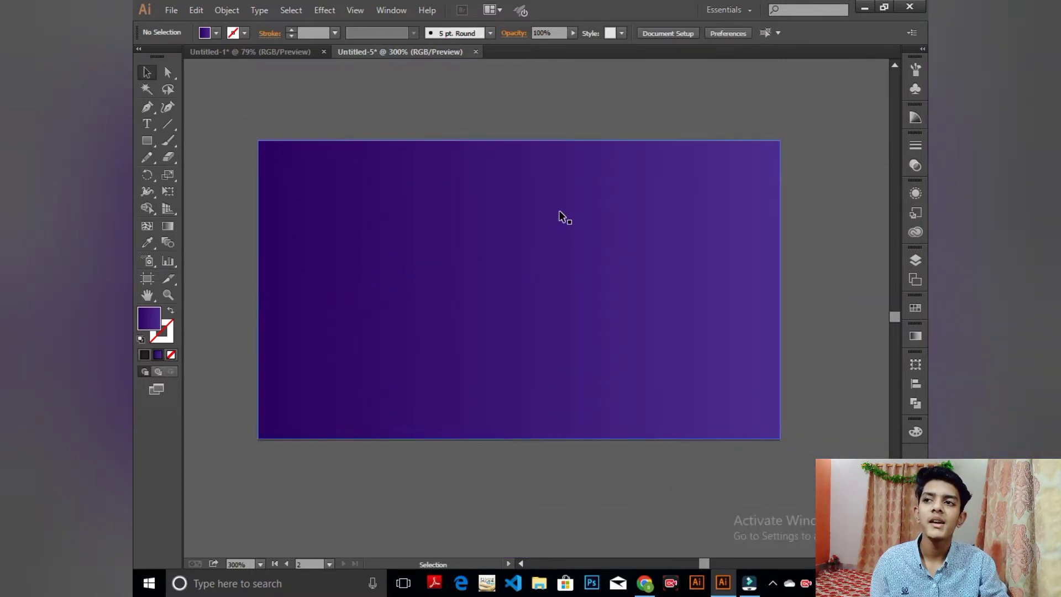
pyautogui.moveTo(474, 118); pyautogui.dragTo(602, 283)
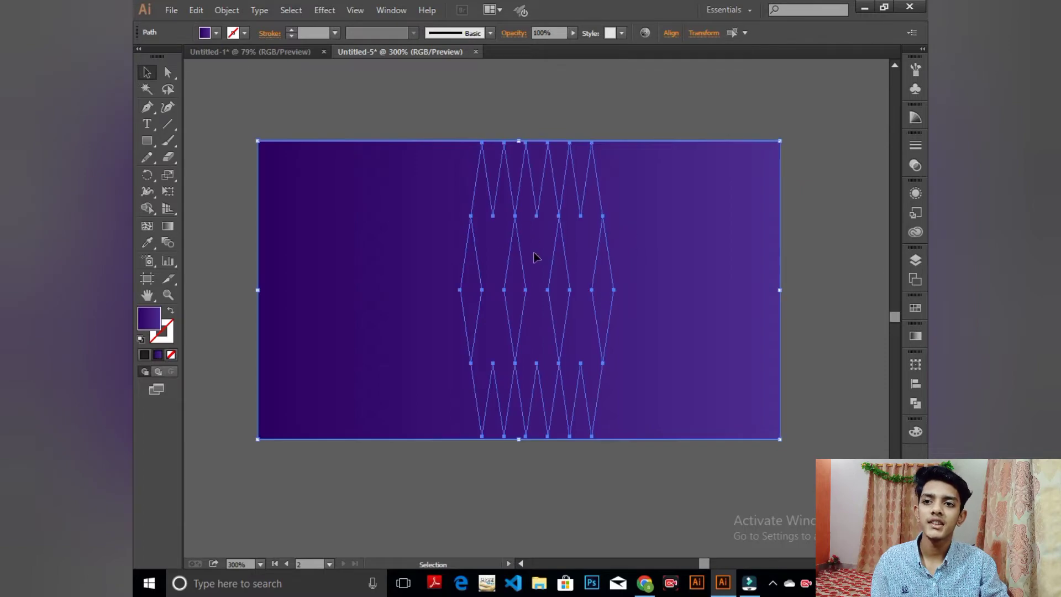
pyautogui.click(148, 207)
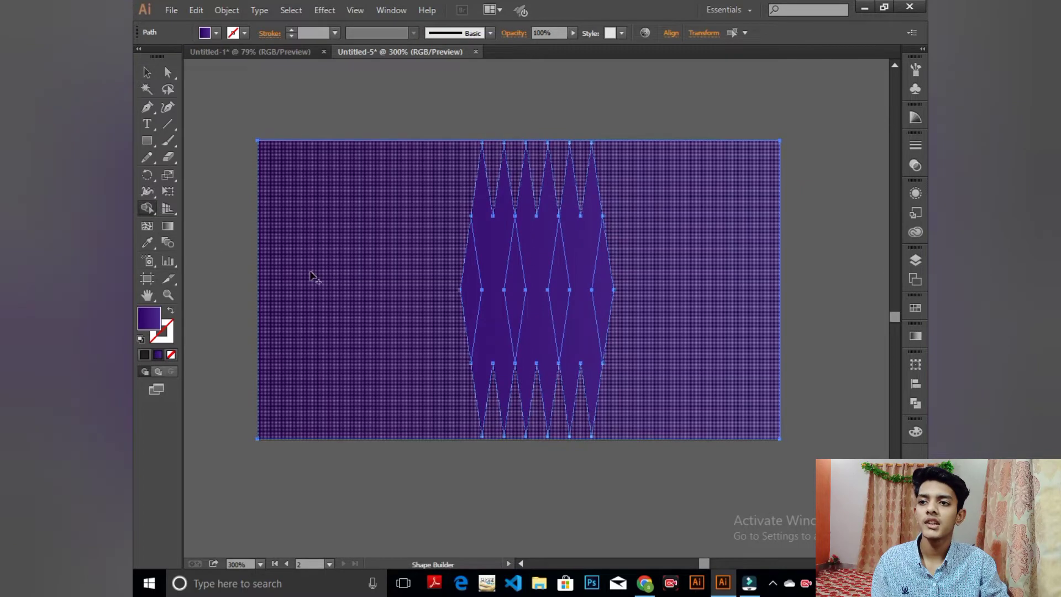
pyautogui.click(146, 73)
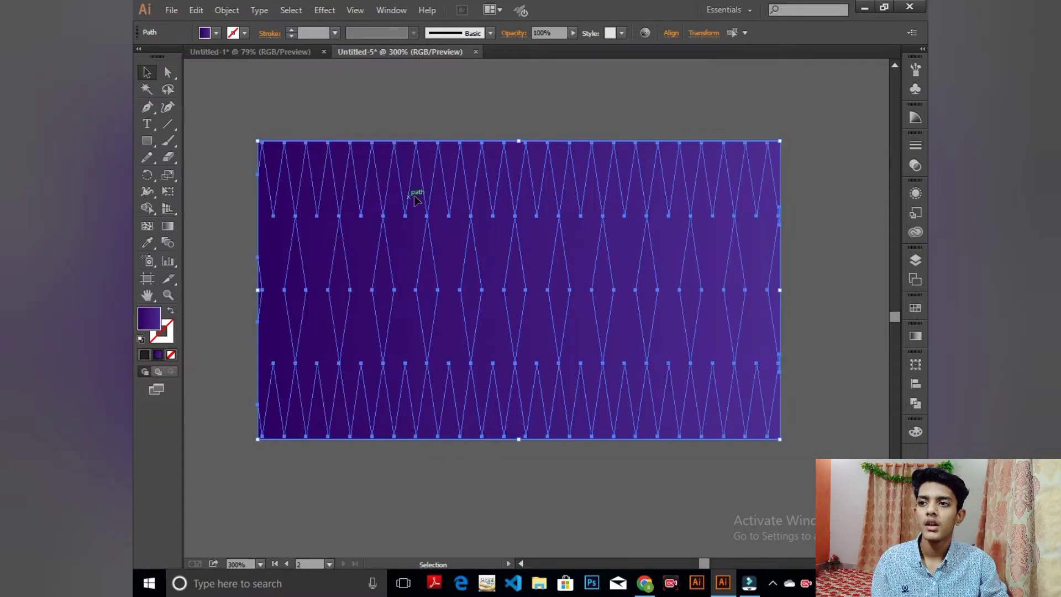
pyautogui.click(153, 207)
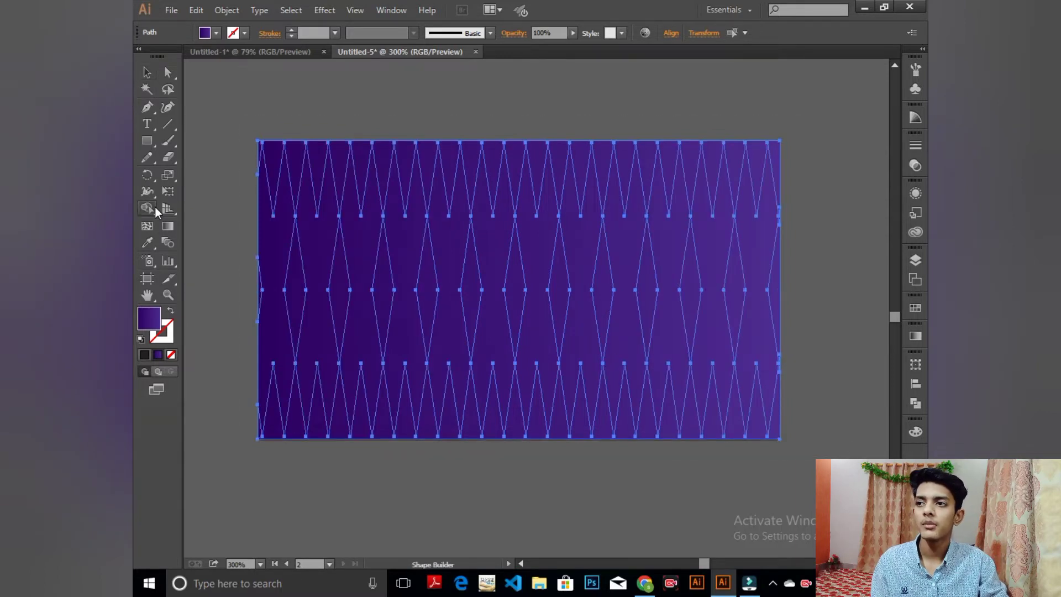
pyautogui.click(218, 33)
pyautogui.click(239, 56)
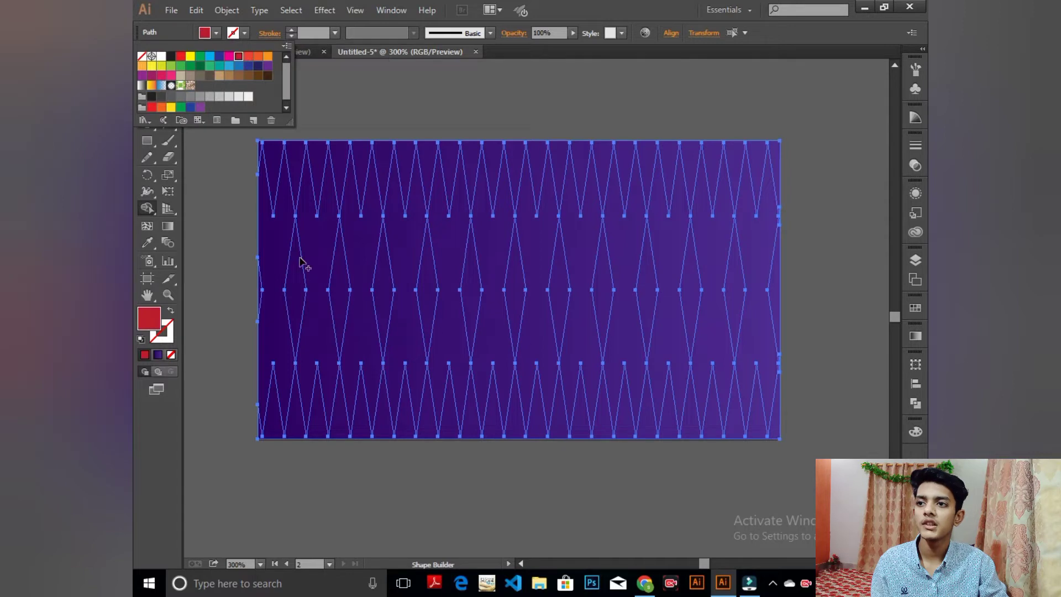
pyautogui.click(297, 289)
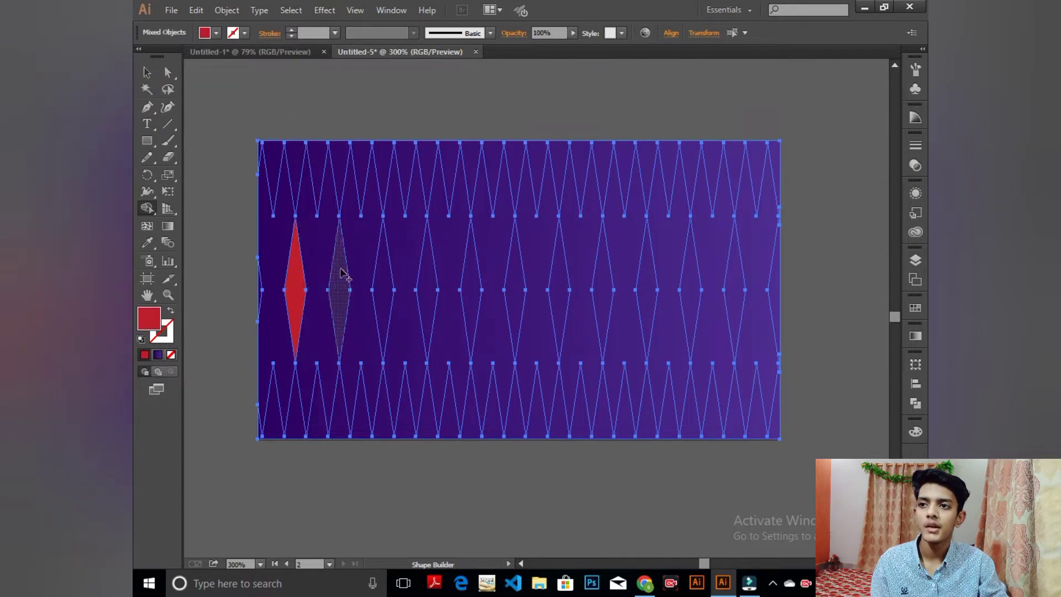
pyautogui.click(346, 182)
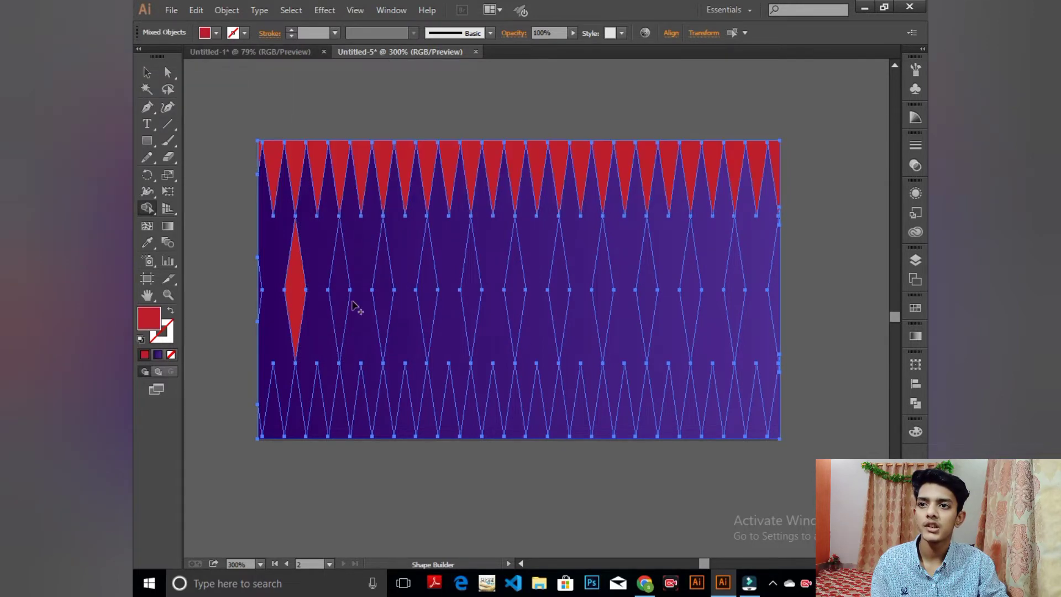
pyautogui.click(381, 428)
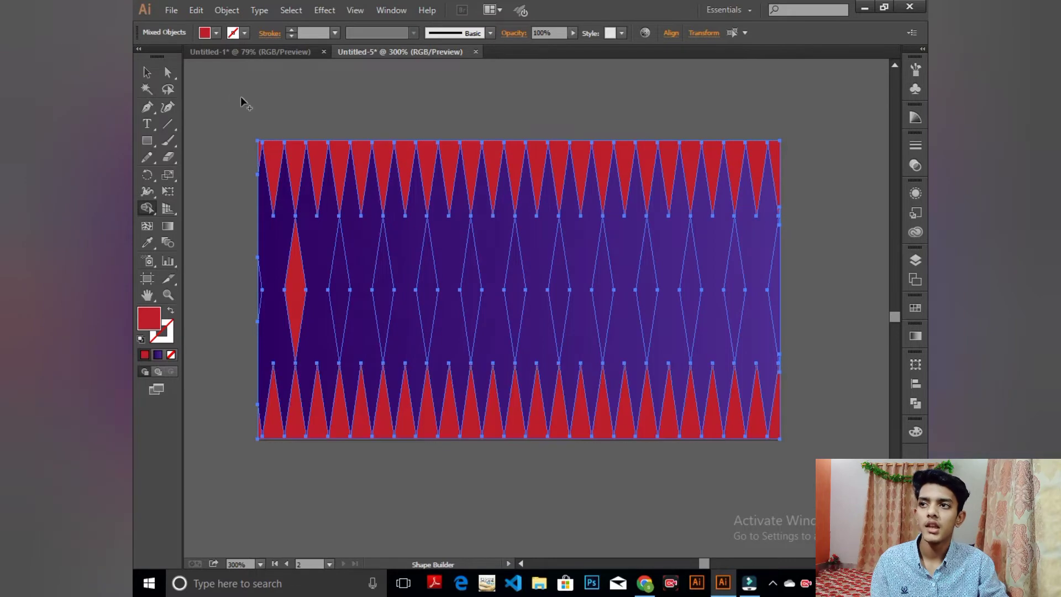
pyautogui.click(147, 72)
pyautogui.click(419, 137)
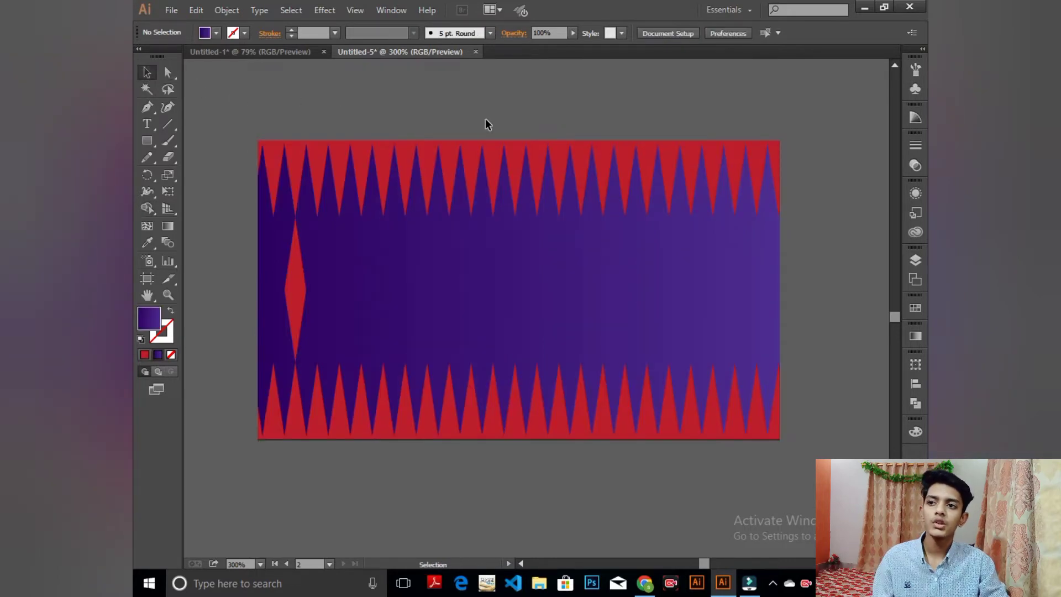
pyautogui.moveTo(485, 122); pyautogui.dragTo(398, 188)
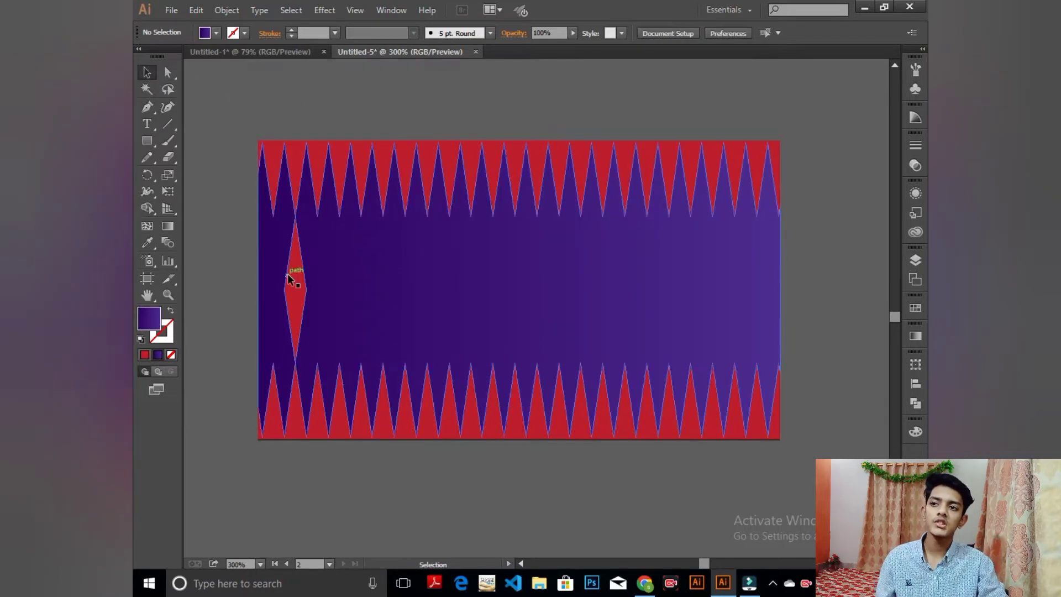
pyautogui.click(148, 244)
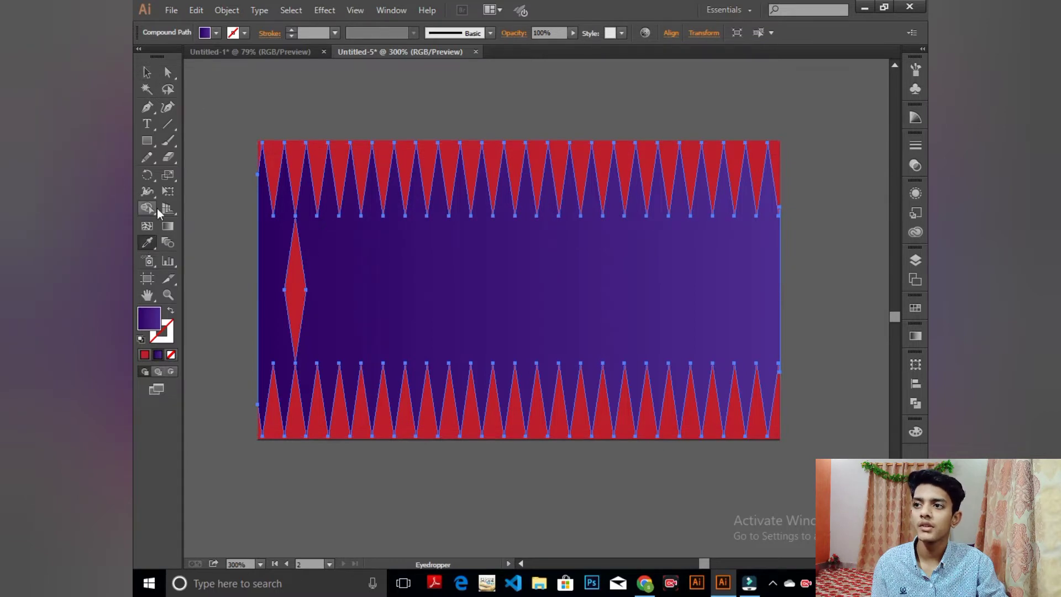
pyautogui.click(156, 208)
pyautogui.click(295, 279)
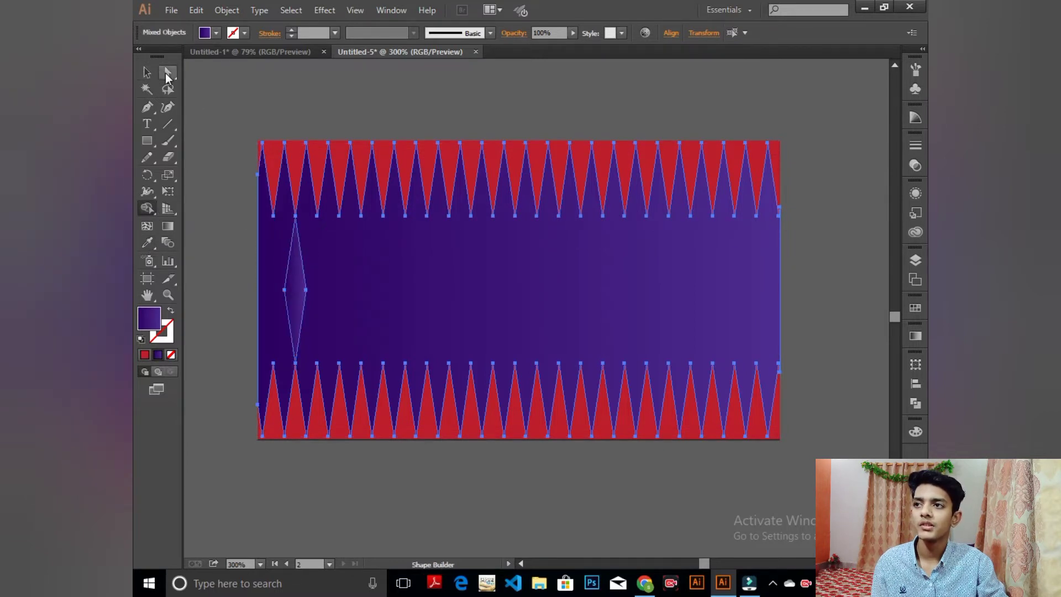
pyautogui.click(146, 73)
pyautogui.click(270, 90)
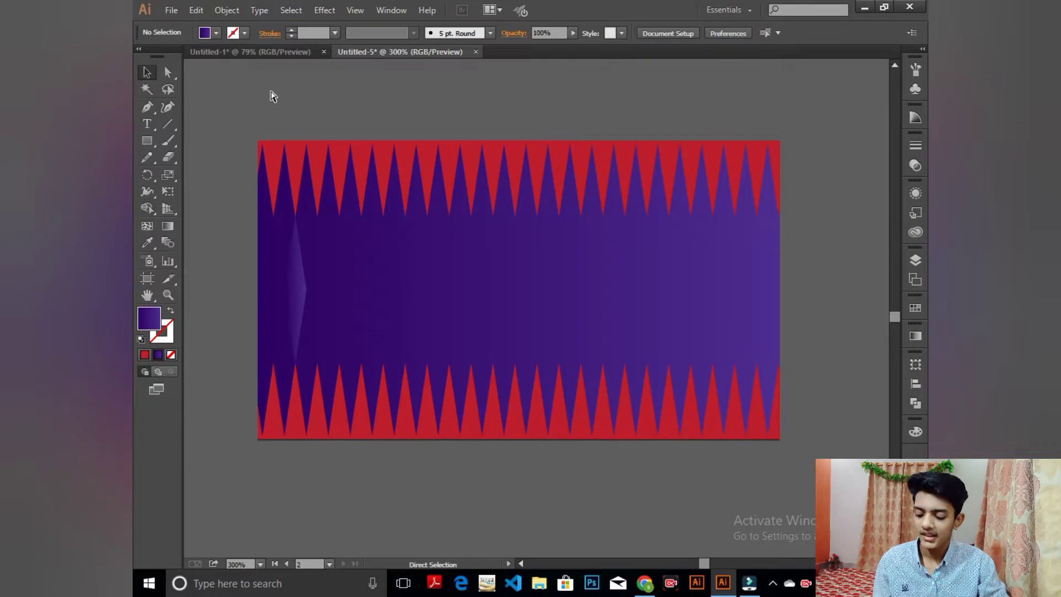
pyautogui.hotkey('ctrl', 'a')
pyautogui.hotkey('ctrl', 'z')
pyautogui.hotkey('ctrl', 'z')
pyautogui.hotkey('ctrl', 'z')
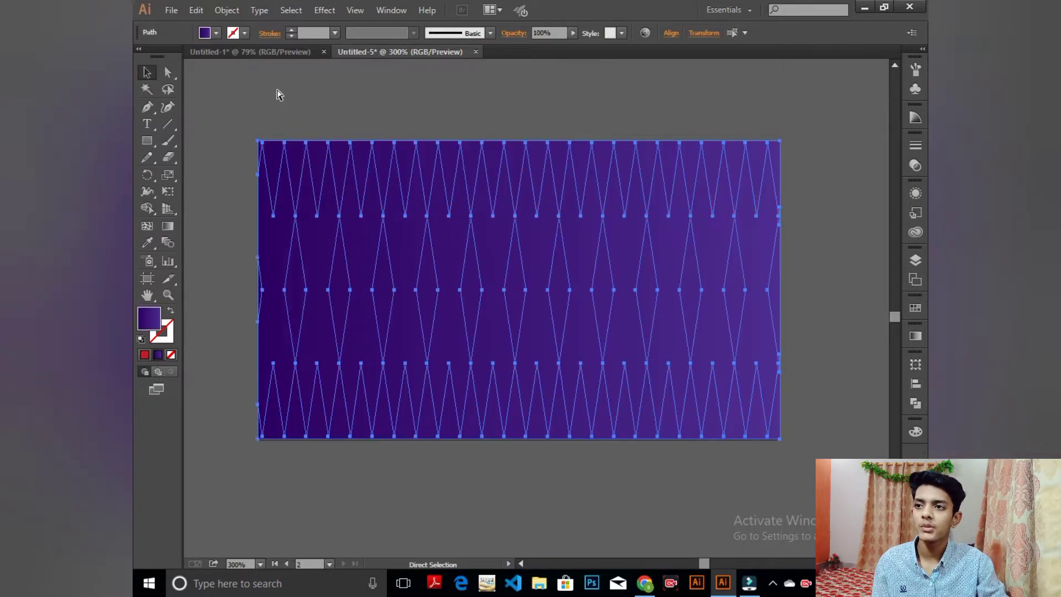
# Step: Choose a lighter purple from the Fill swatches as the fill colour
pyautogui.click(308, 119)
pyautogui.moveTo(260, 123); pyautogui.dragTo(709, 452)
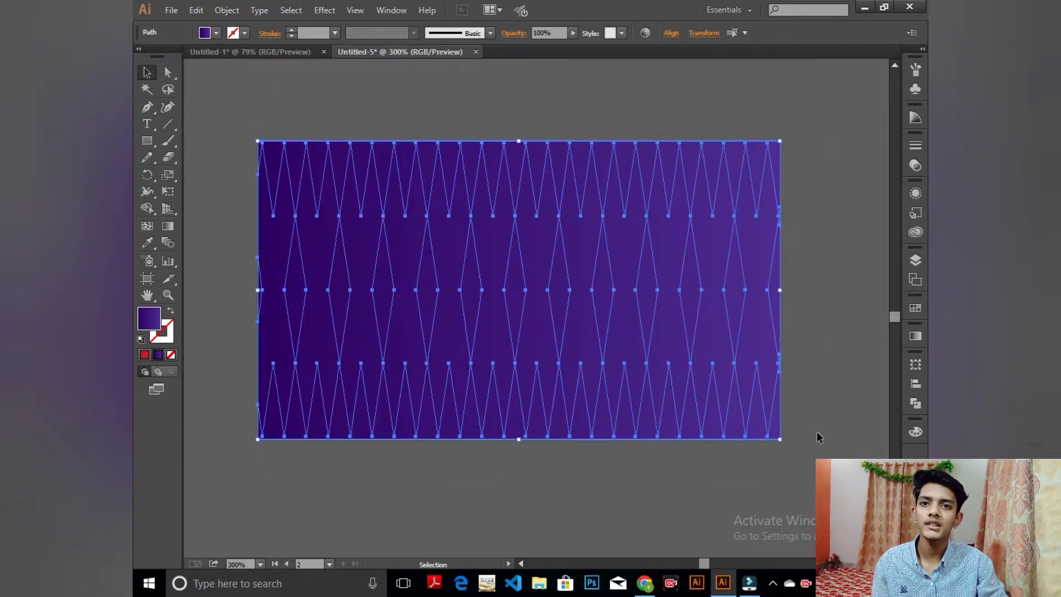
pyautogui.click(216, 33)
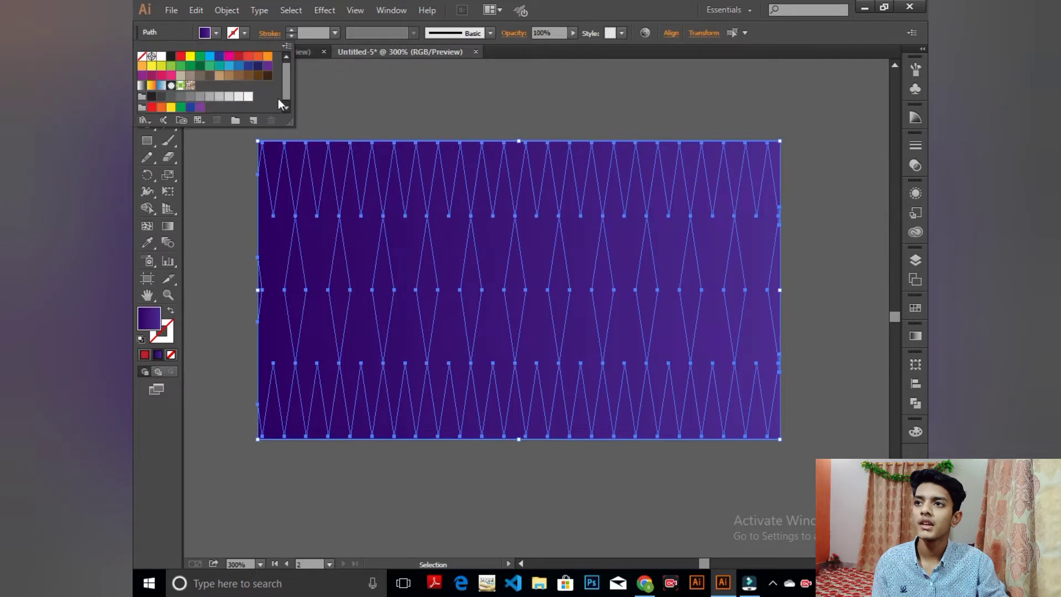
pyautogui.click(267, 66)
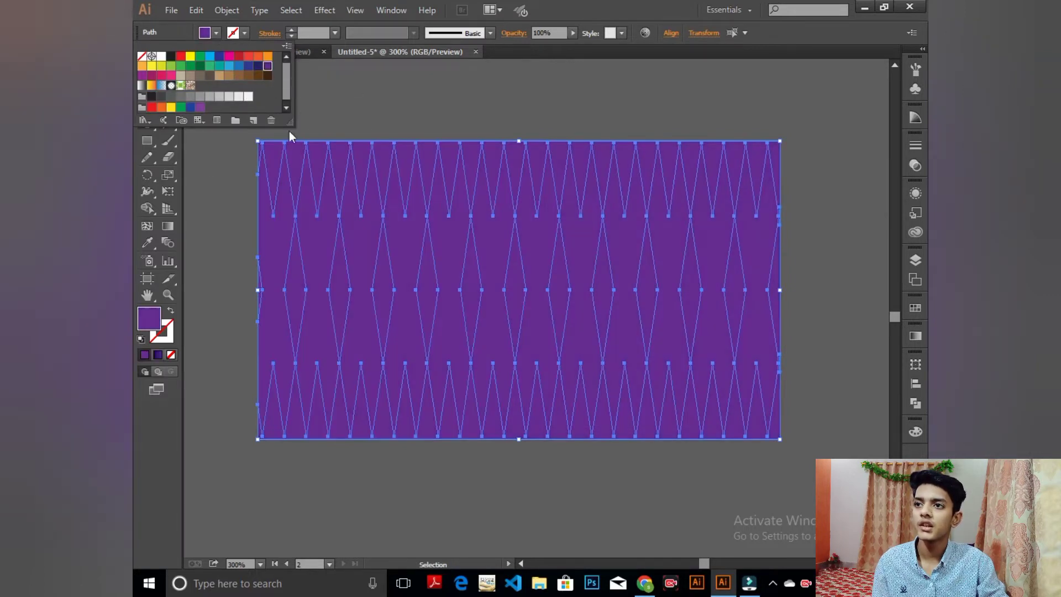
pyautogui.click(392, 125)
pyautogui.click(367, 103)
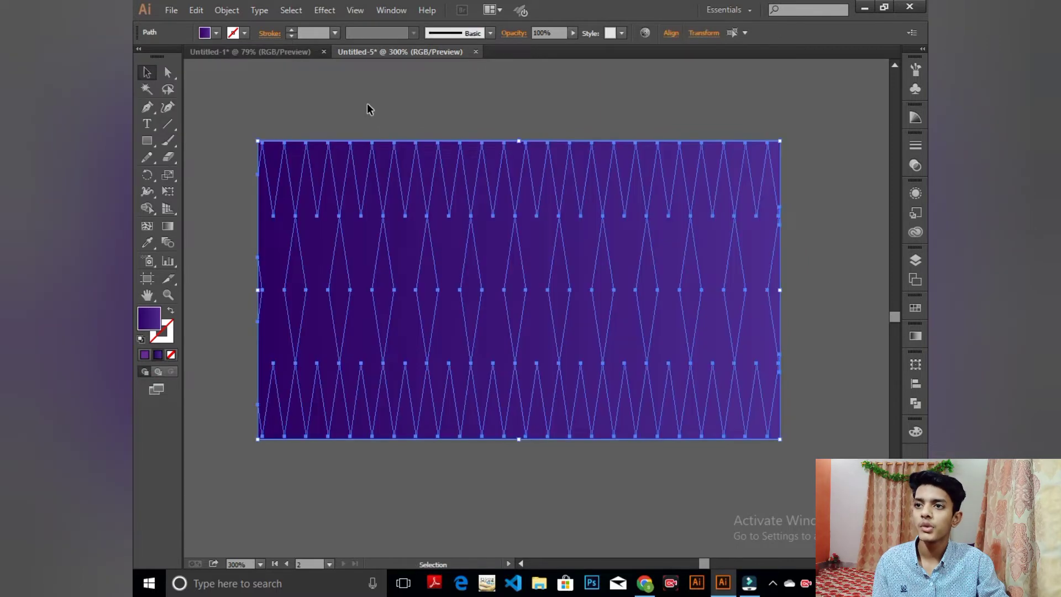
pyautogui.click(326, 124)
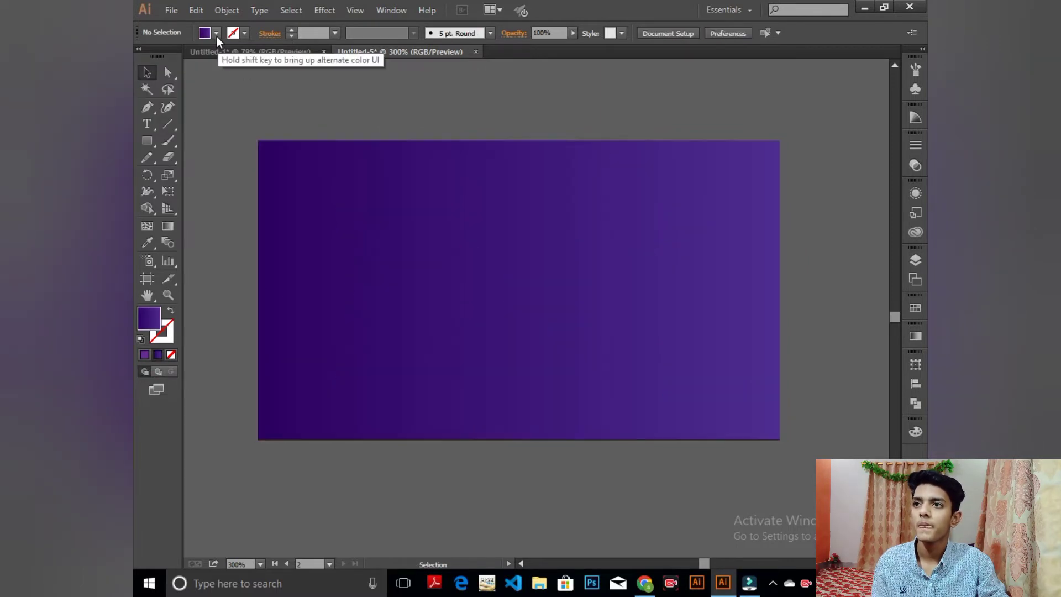
pyautogui.click(216, 37)
pyautogui.click(267, 66)
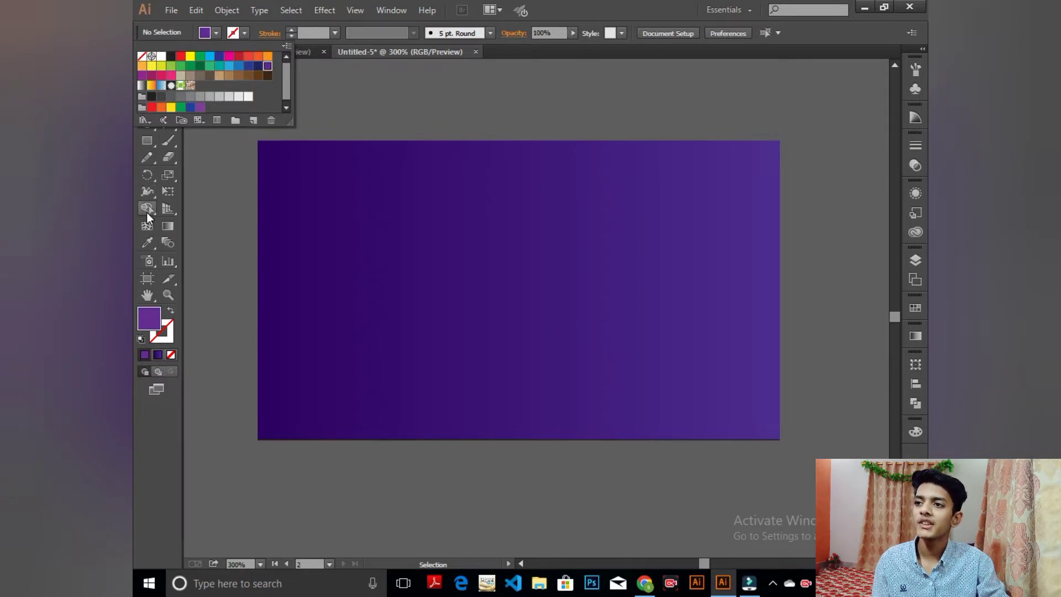
# Step: Sweep Shape Builder across the top and bottom triangle rows to fill them lighter purple
pyautogui.hotkey('ctrl', 'a')
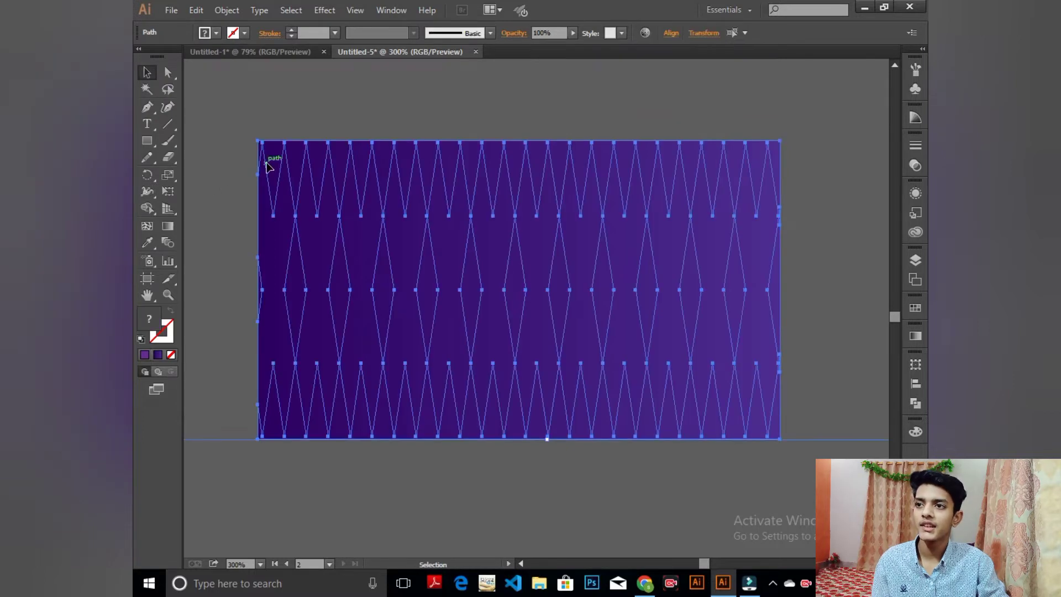
pyautogui.click(153, 204)
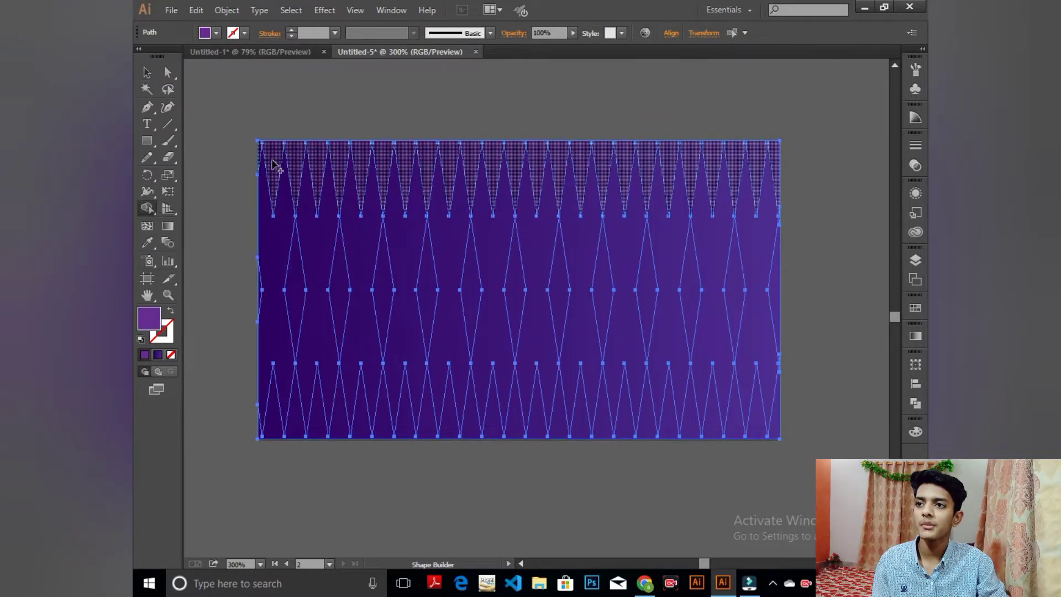
pyautogui.moveTo(274, 163); pyautogui.dragTo(265, 165)
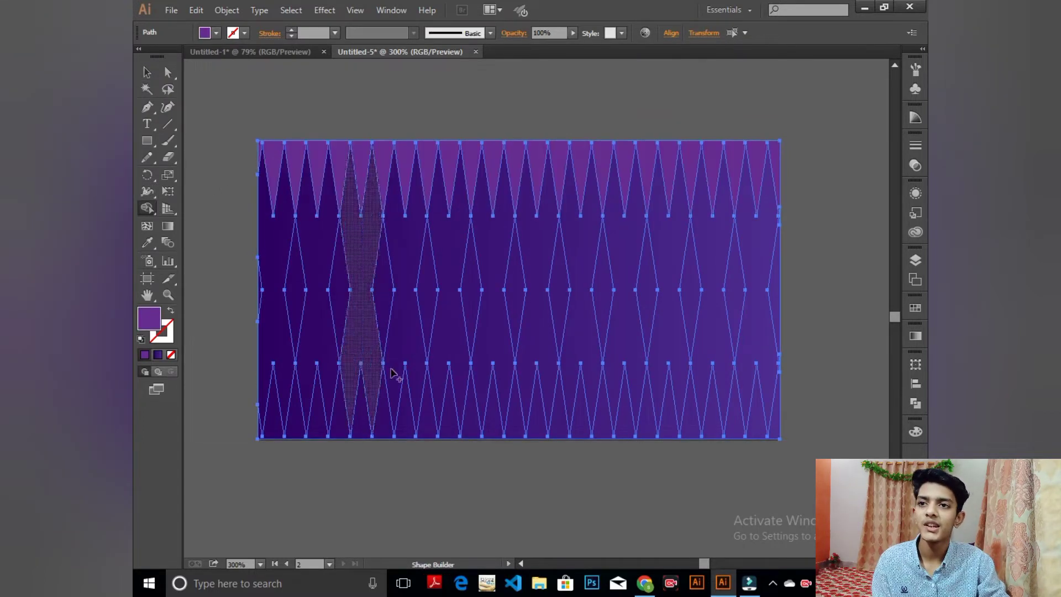
pyautogui.moveTo(481, 433); pyautogui.dragTo(268, 425)
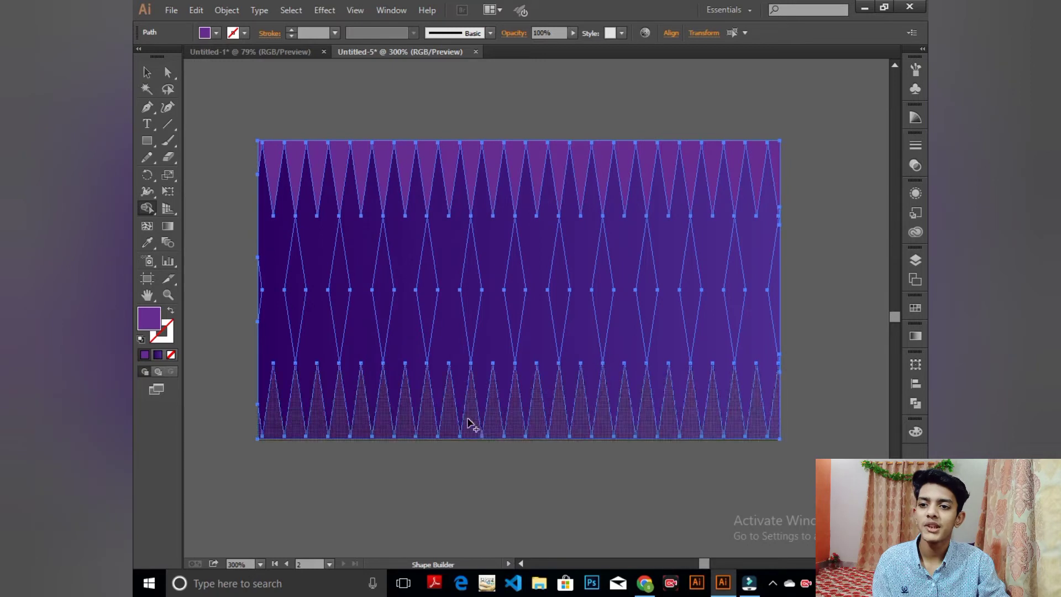
pyautogui.click(153, 77)
pyautogui.click(301, 91)
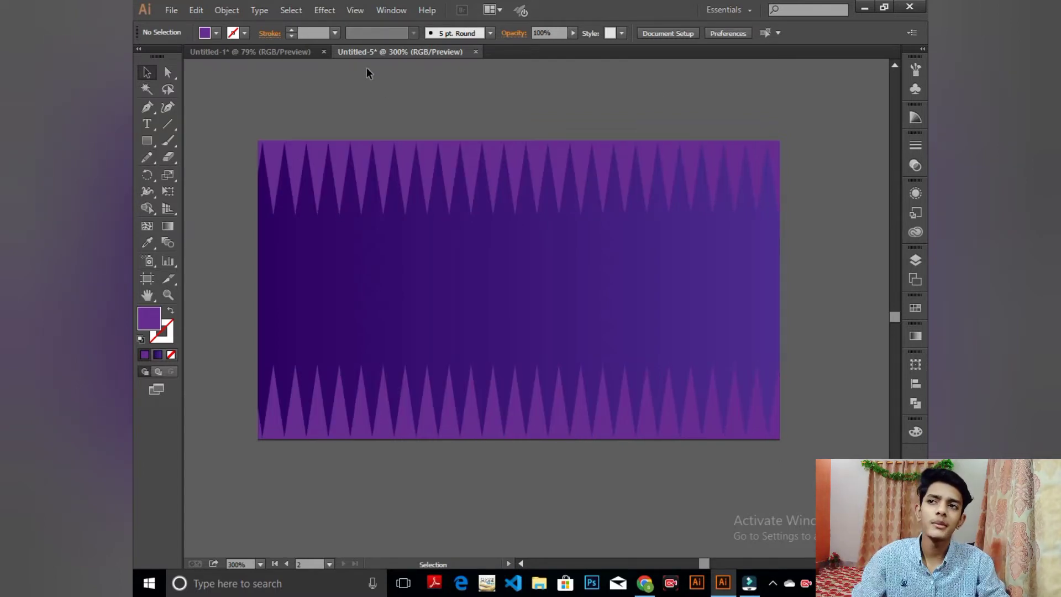
# Step: Delete the black rectangle and place a copy of the zigzag card to the left
pyautogui.moveTo(419, 88); pyautogui.dragTo(433, 275)
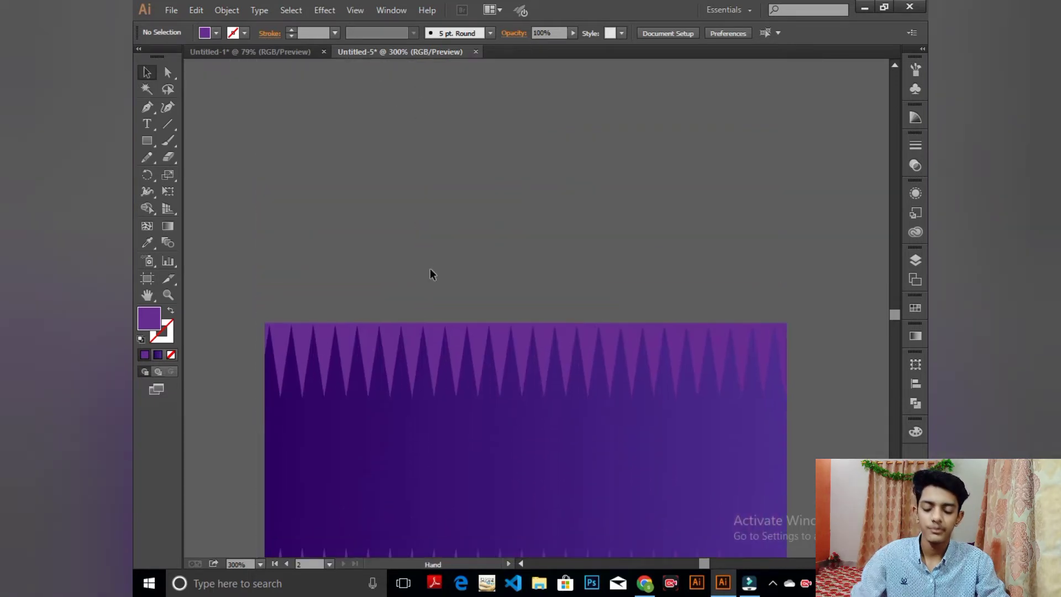
pyautogui.hotkey('ctrl', '-')
pyautogui.hotkey('ctrl', '-')
pyautogui.hotkey('ctrl', '-')
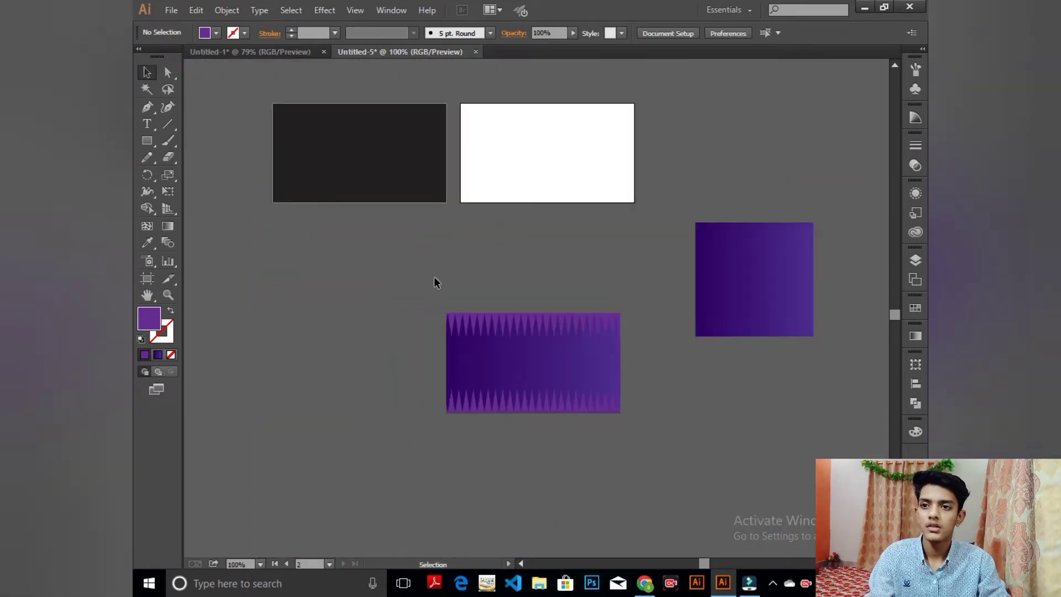
pyautogui.scroll(2, 443, 254)
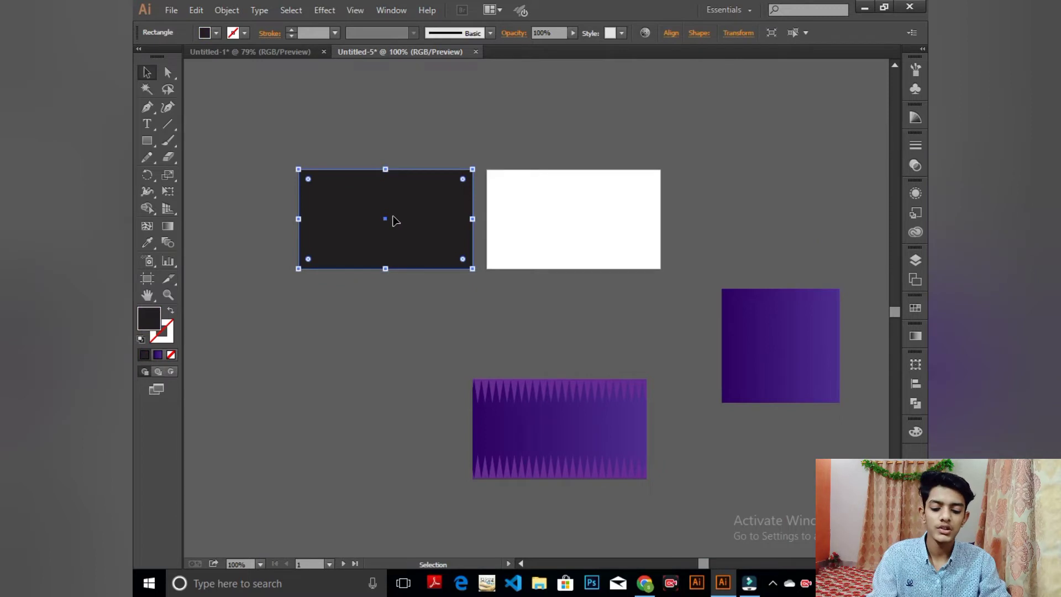
pyautogui.press('Delete')
pyautogui.click(533, 431)
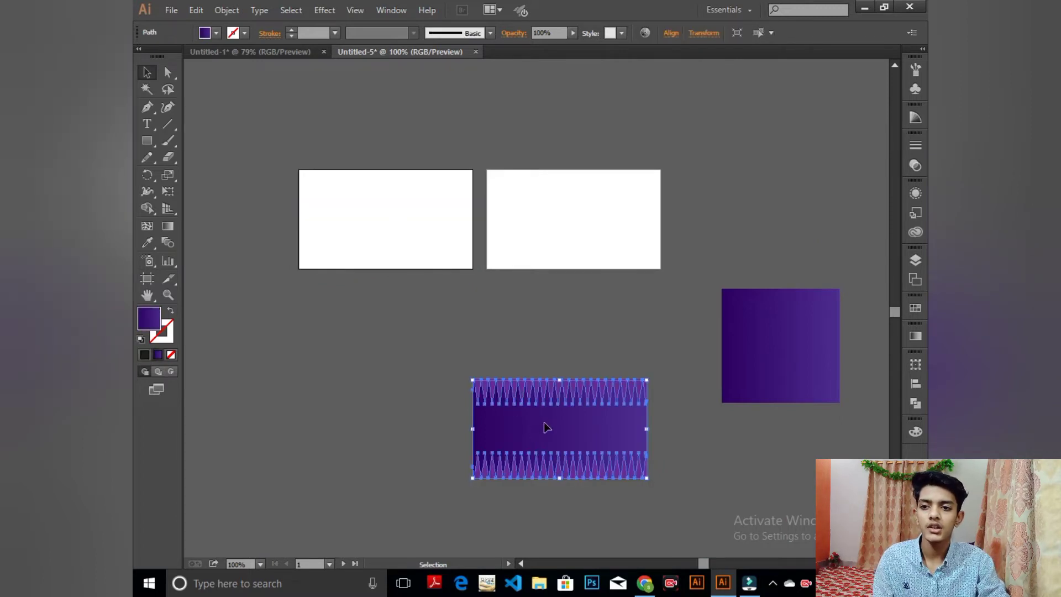
pyautogui.moveTo(544, 422); pyautogui.dragTo(395, 373)
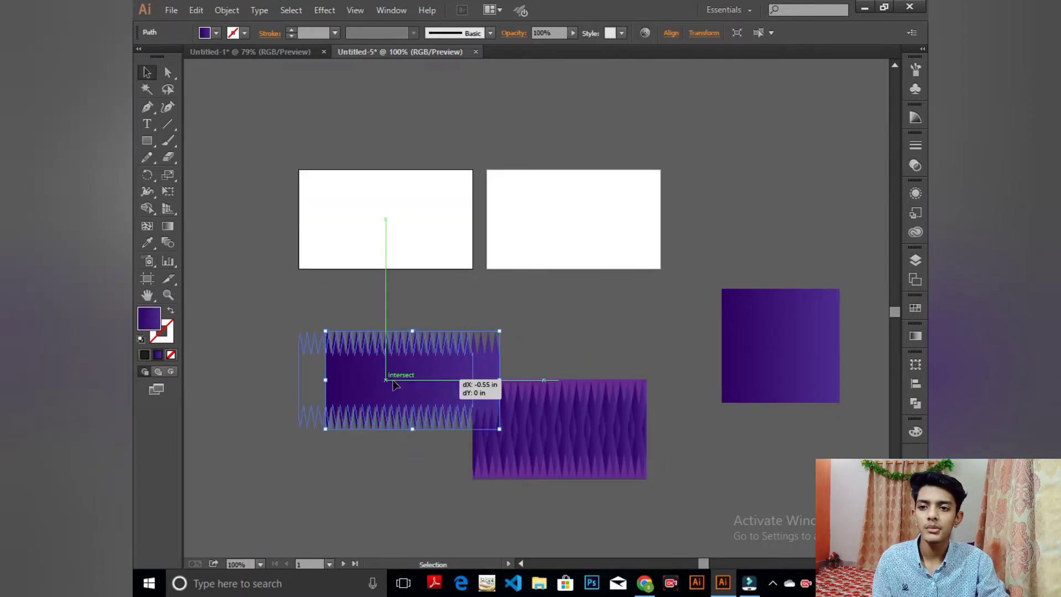
pyautogui.moveTo(473, 376); pyautogui.dragTo(381, 376)
pyautogui.click(552, 366)
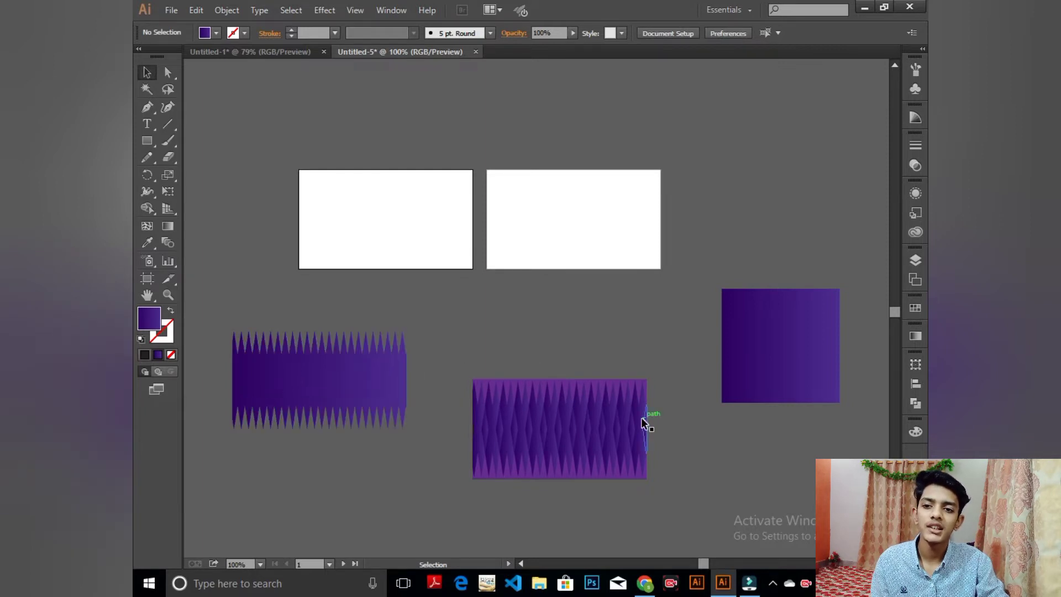
# Step: Shift the zigzag copies leftward and select all the zigzag background paths
pyautogui.moveTo(420, 412); pyautogui.dragTo(559, 339)
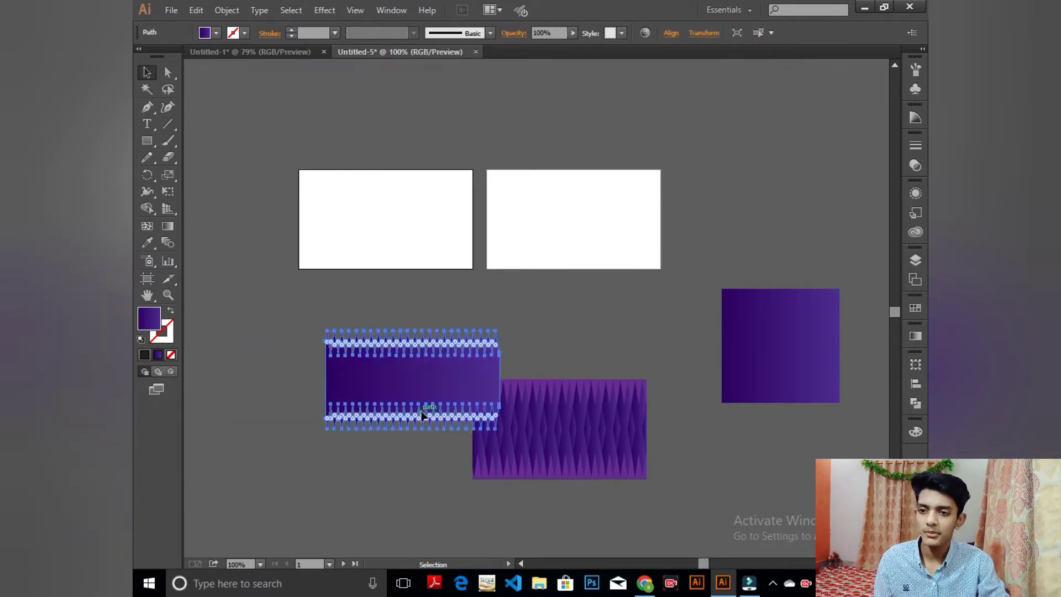
pyautogui.click(558, 335)
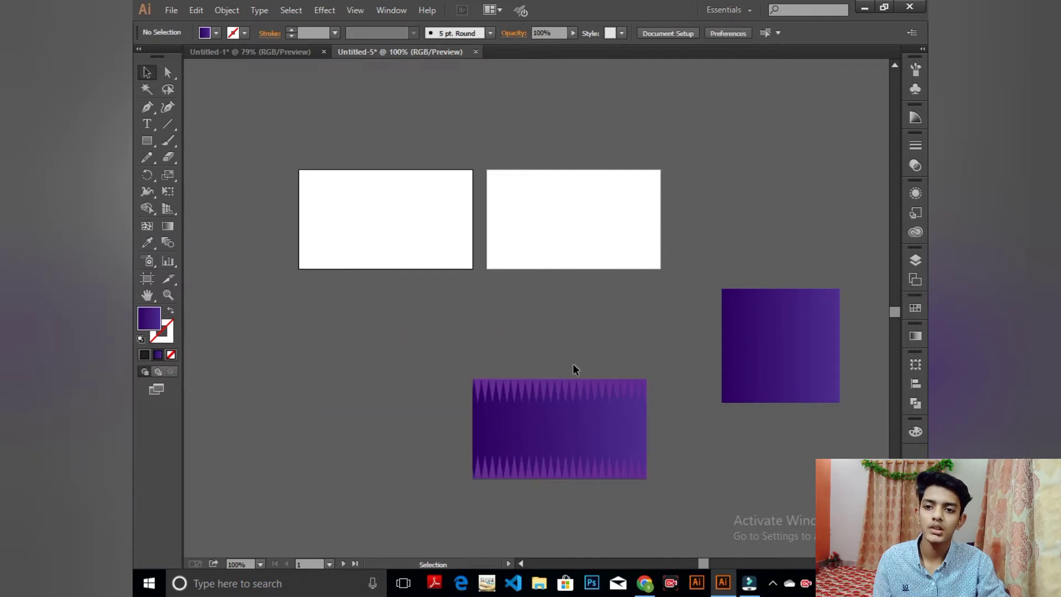
pyautogui.keyDown('alt'); pyautogui.moveTo(548, 440); pyautogui.dragTo(364, 439); pyautogui.keyUp('alt')
pyautogui.press('z')
pyautogui.moveTo(489, 366); pyautogui.dragTo(633, 489)
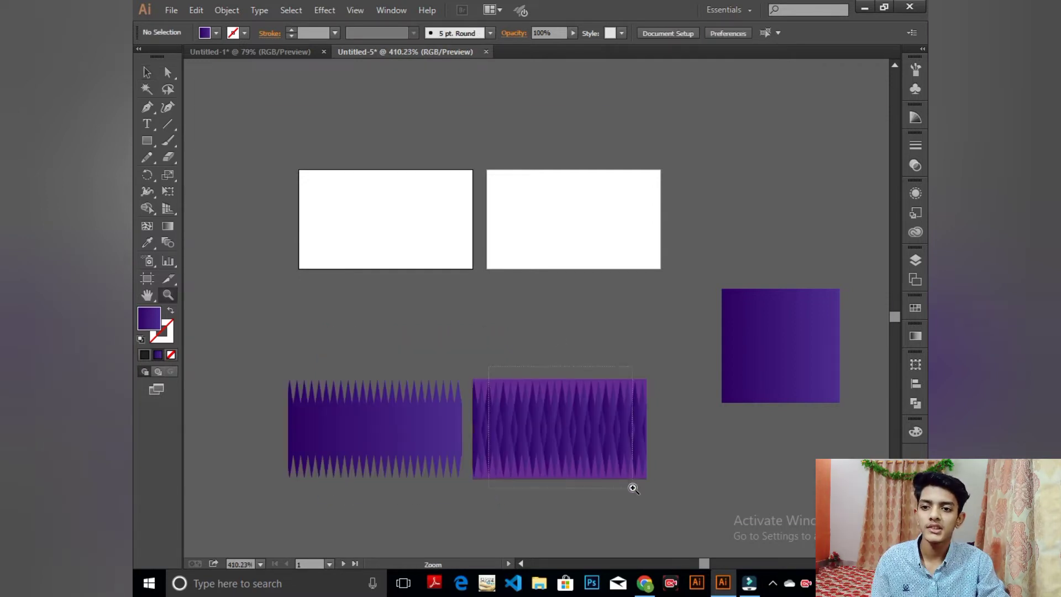
pyautogui.click(143, 77)
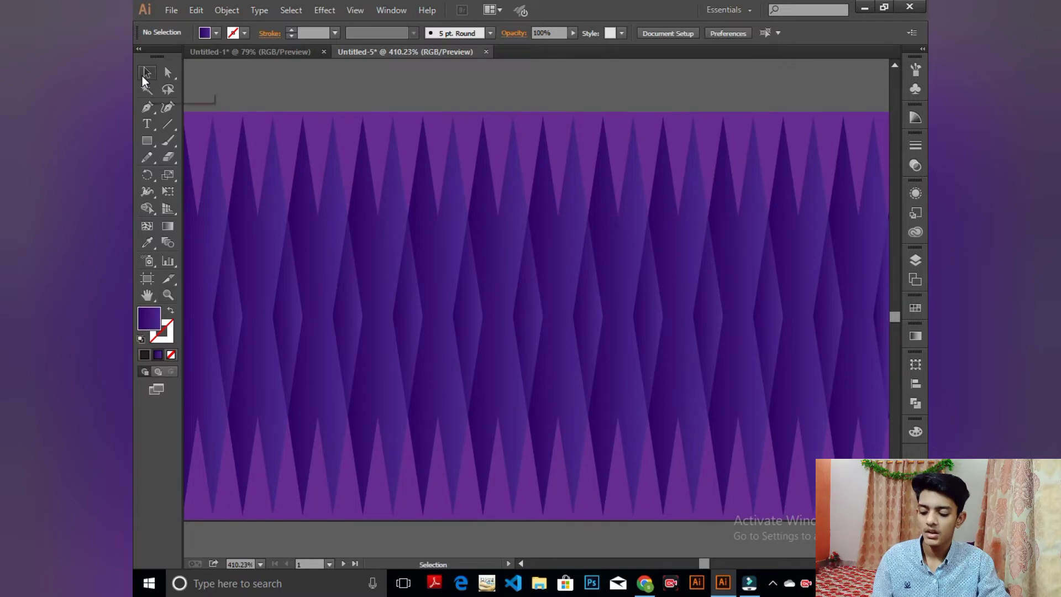
pyautogui.hotkey('ctrl', 'a')
pyautogui.hotkey('ctrl', '-')
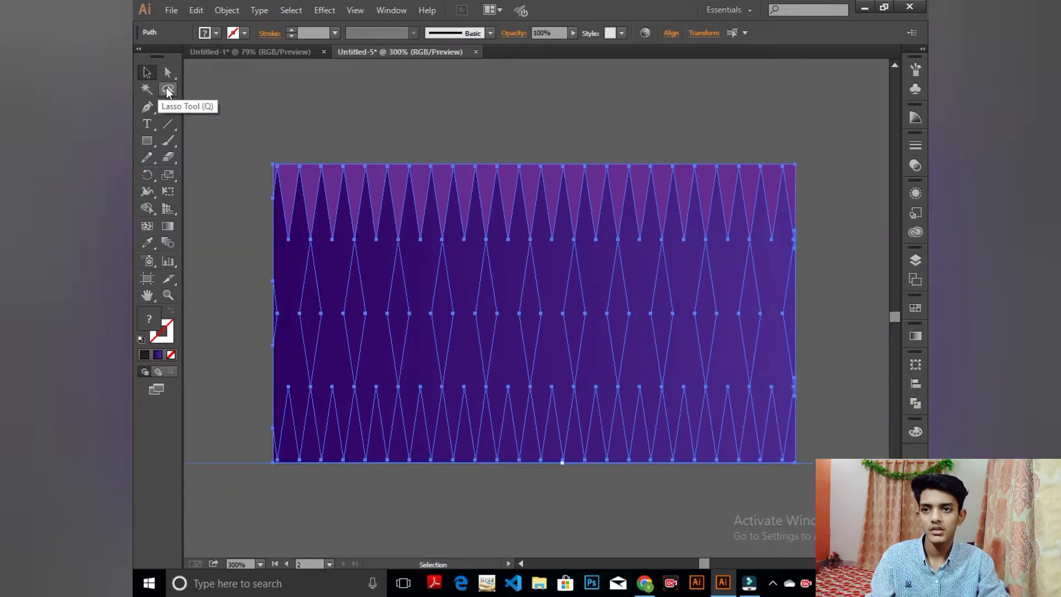
pyautogui.hotkey('ctrl', '-')
pyautogui.hotkey('ctrl', '-')
pyautogui.scroll(2, 545, 443)
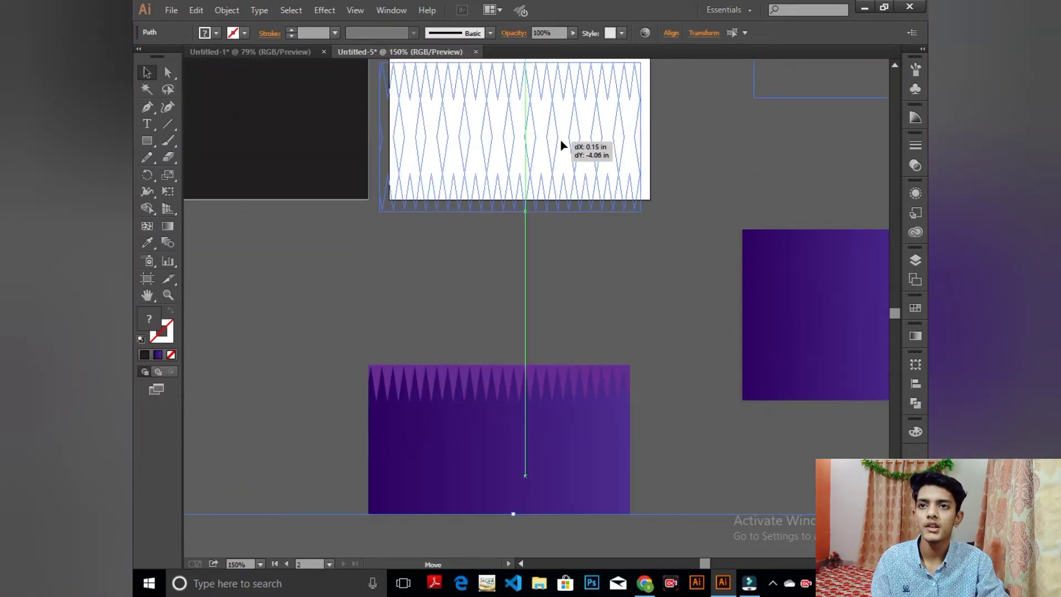
# Step: Duplicate the purple zigzag background onto the white card so it fills it
pyautogui.moveTo(545, 448); pyautogui.dragTo(580, 138)
pyautogui.scroll(-5, 608, 221)
pyautogui.moveTo(621, 284)
pyautogui.mouseDown()
pyautogui.moveTo(632, 333)
pyautogui.moveTo(538, 338)
pyautogui.mouseUp()
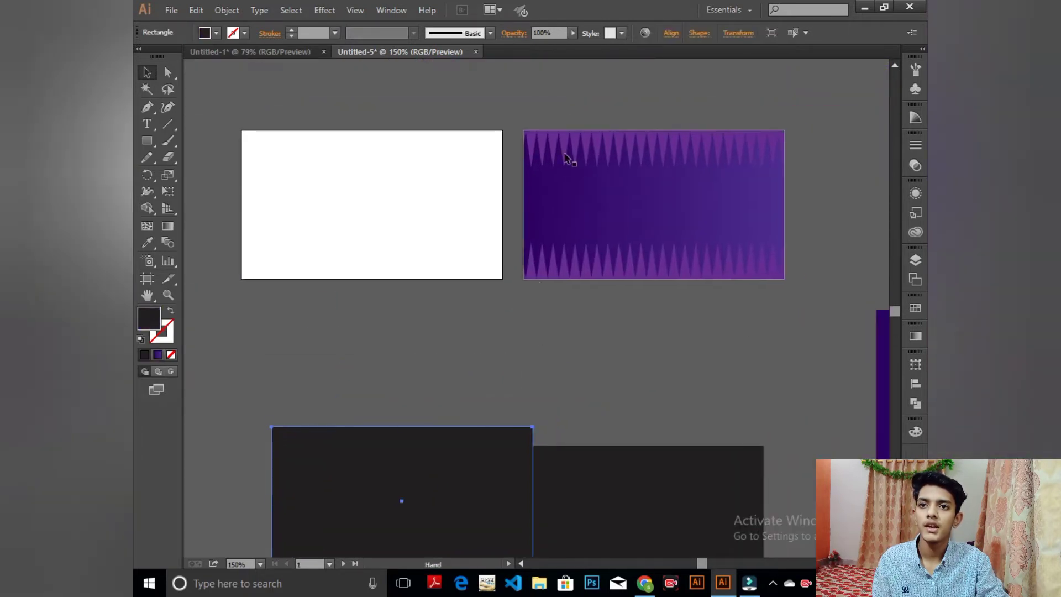
pyautogui.hotkey('ctrl', 'z')
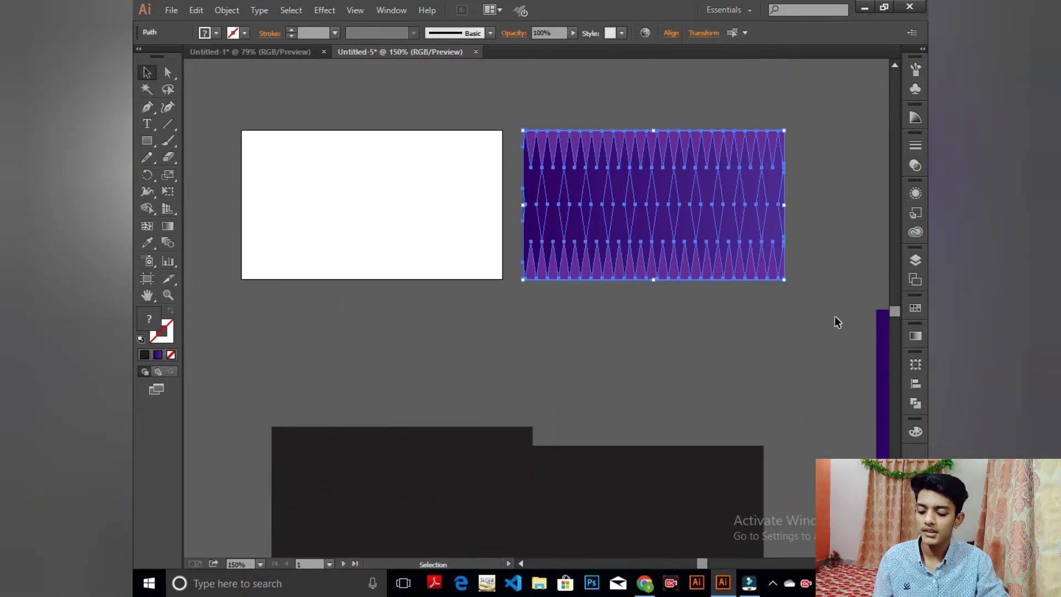
pyautogui.moveTo(713, 221); pyautogui.dragTo(442, 209)
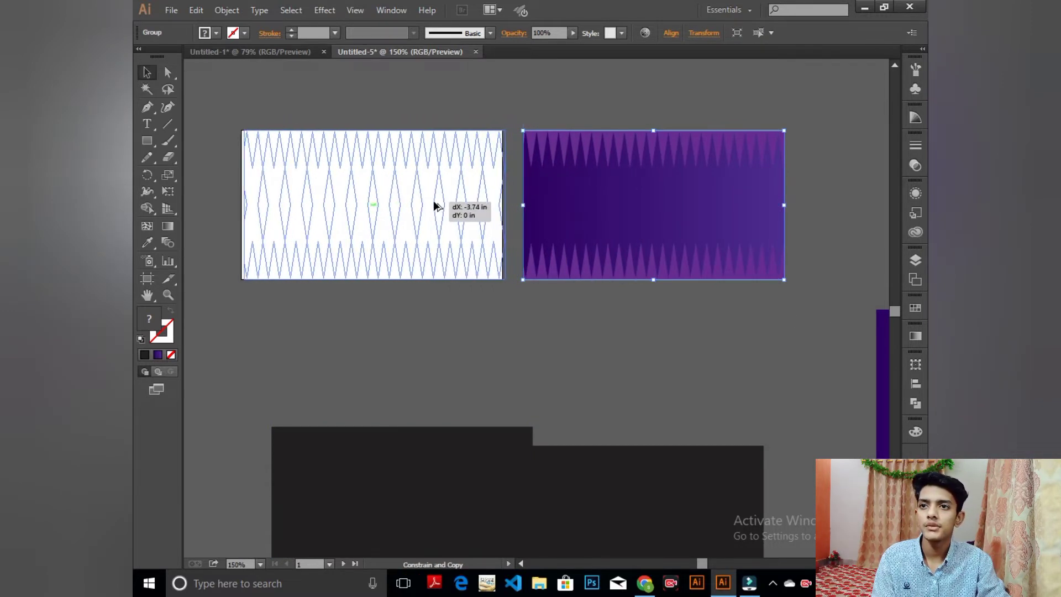
pyautogui.moveTo(442, 208); pyautogui.dragTo(432, 208)
# Step: Delete the left dark rectangle
pyautogui.hotkey('ctrl', '-')
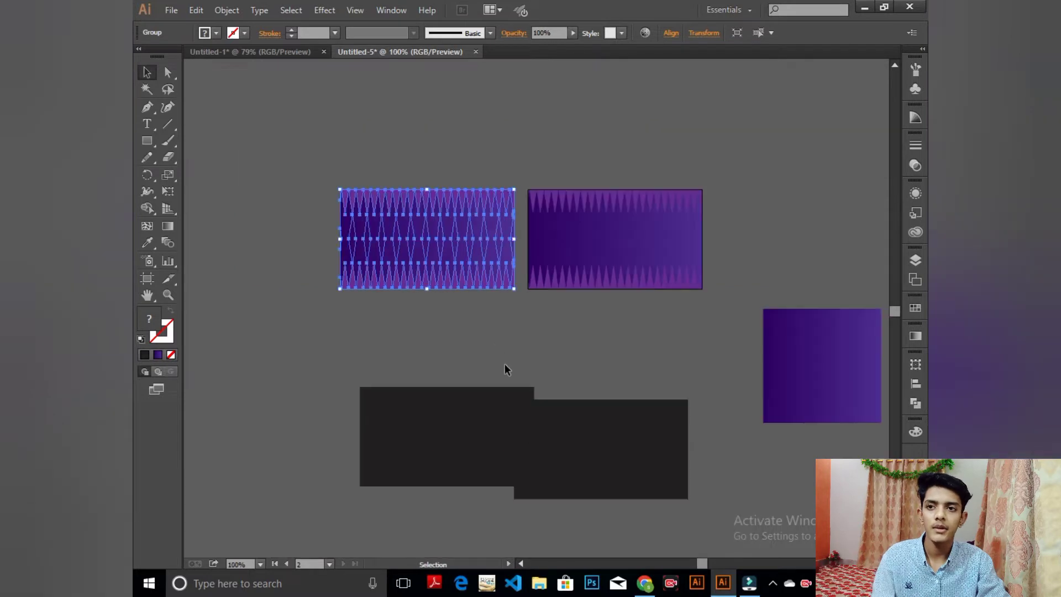
pyautogui.scroll(-3, 505, 363)
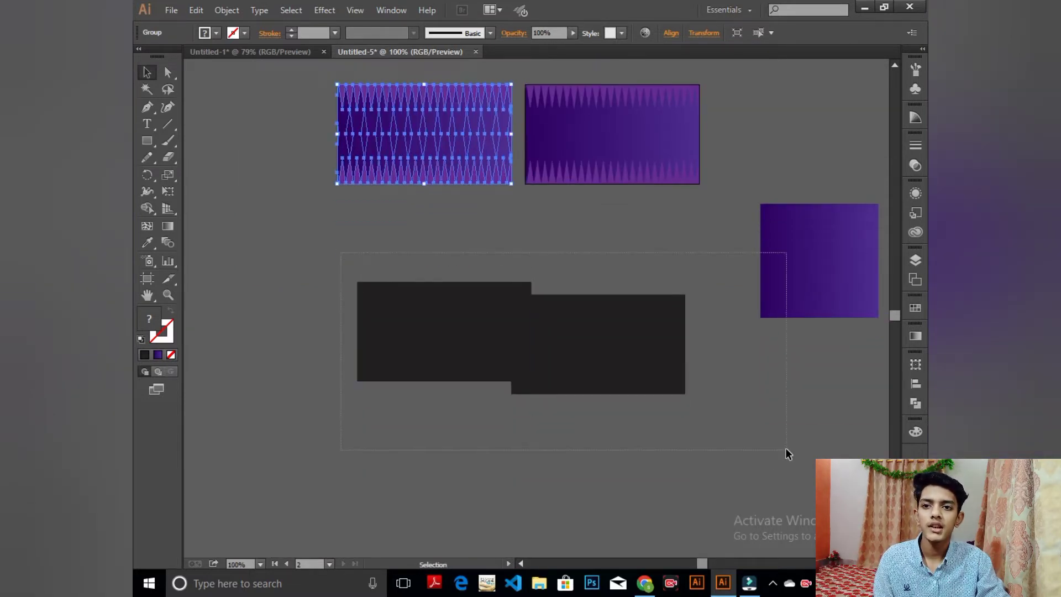
pyautogui.moveTo(698, 463); pyautogui.dragTo(798, 432)
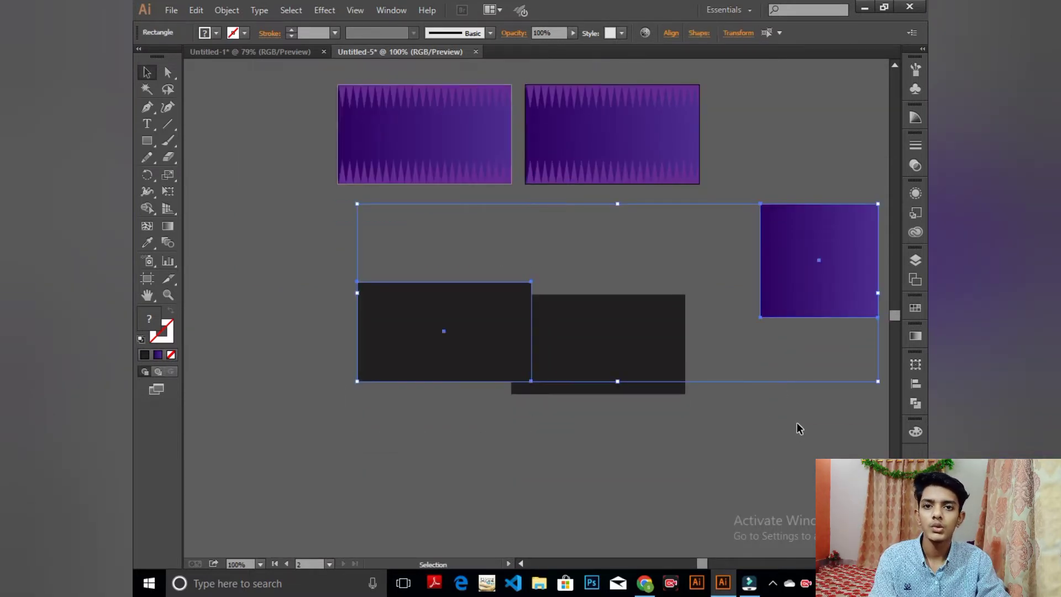
pyautogui.click(667, 418)
pyautogui.click(384, 302)
pyautogui.press('Delete')
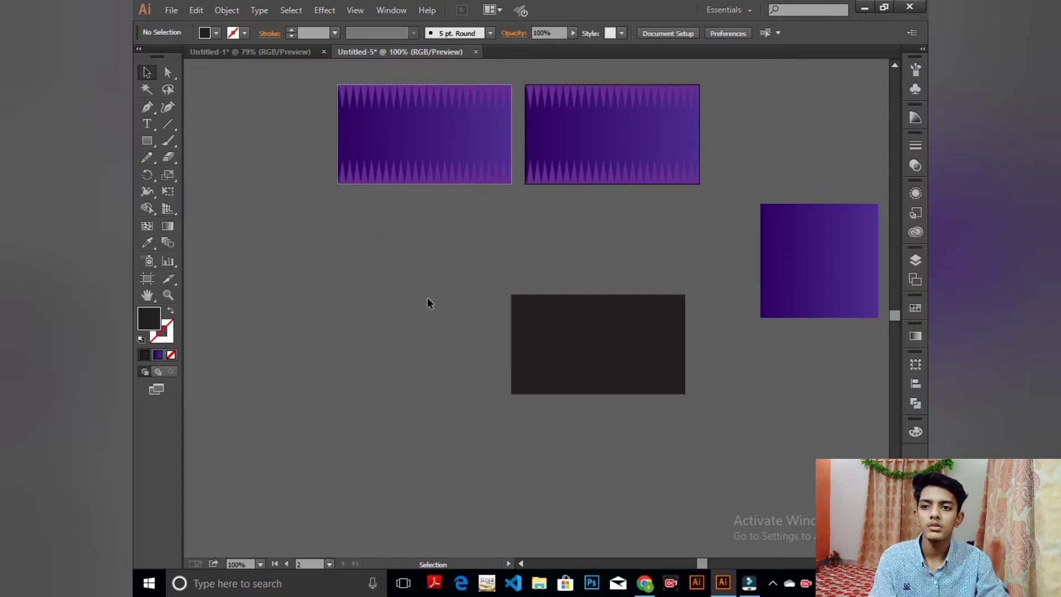
# Step: Delete the remaining dark rectangle and zoom in on the front card
pyautogui.click(608, 337)
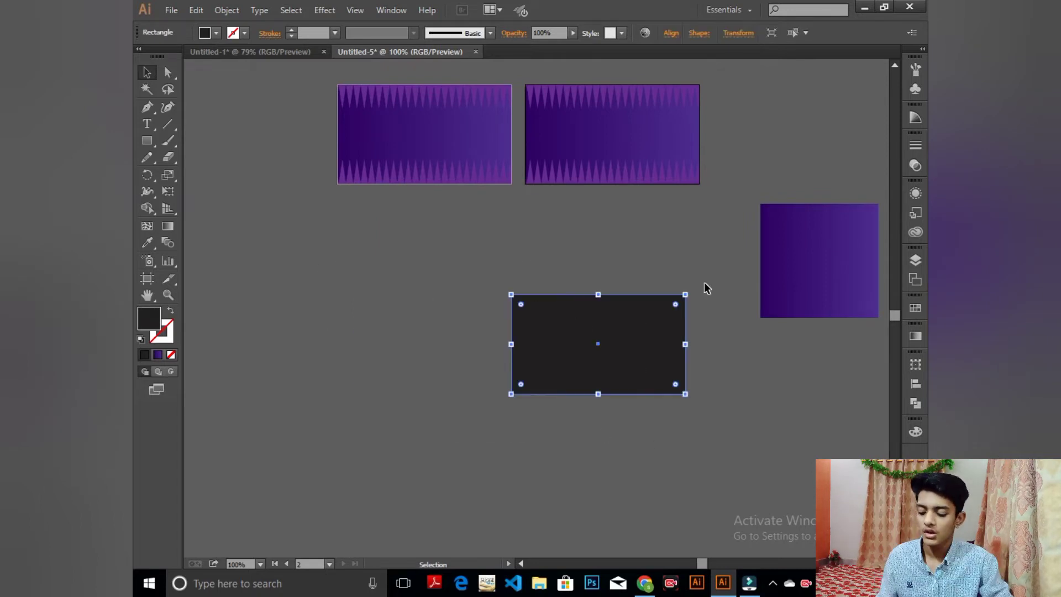
pyautogui.click(704, 284)
pyautogui.click(654, 345)
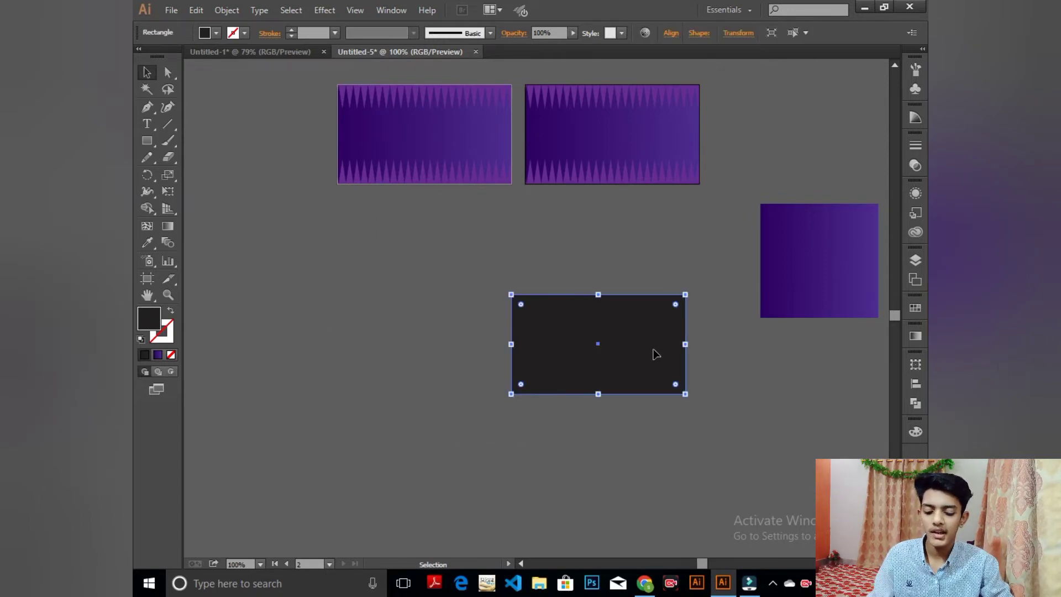
pyautogui.press('Delete')
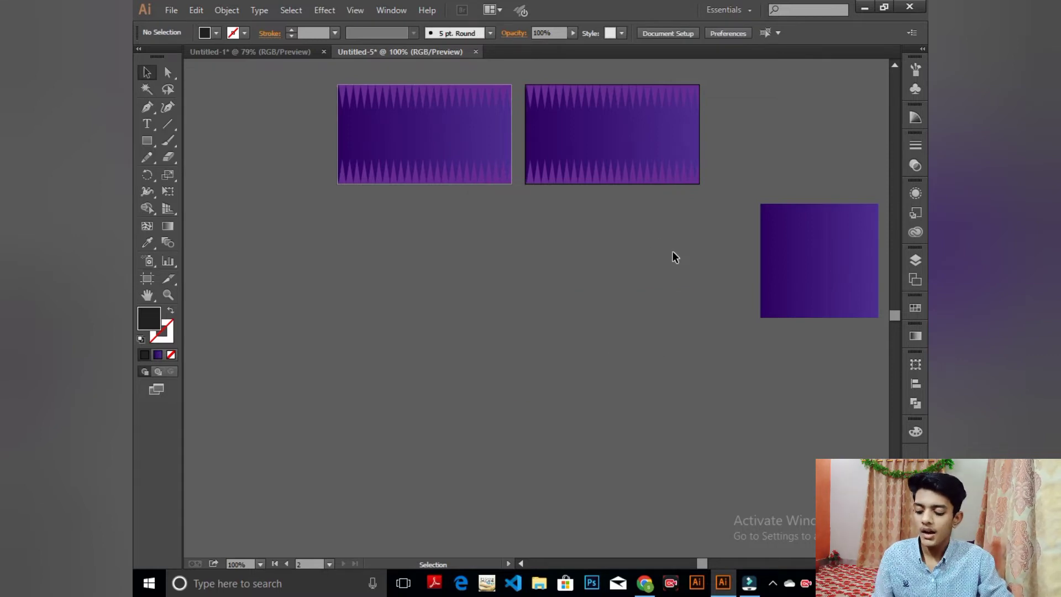
pyautogui.press('z')
pyautogui.click(597, 150)
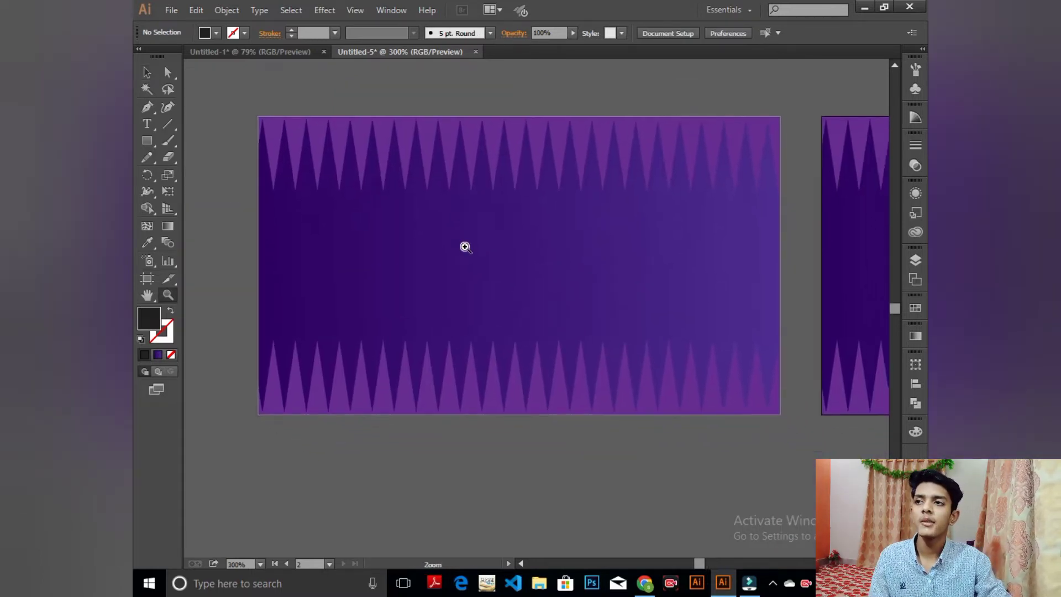
# Step: Bring the YouTube logo from the other document onto the front card
pyautogui.click(263, 49)
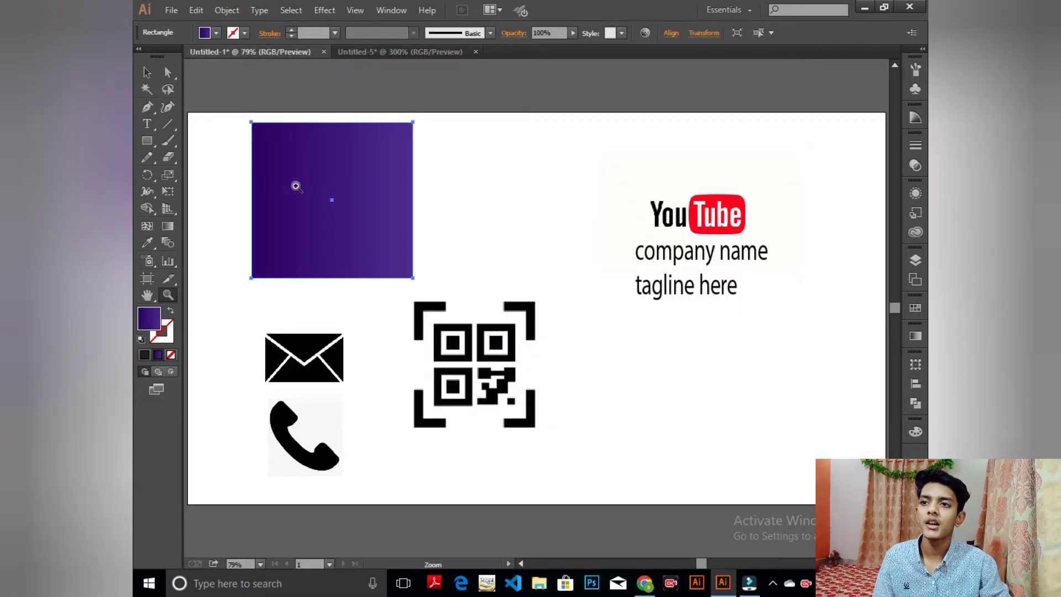
pyautogui.press('v')
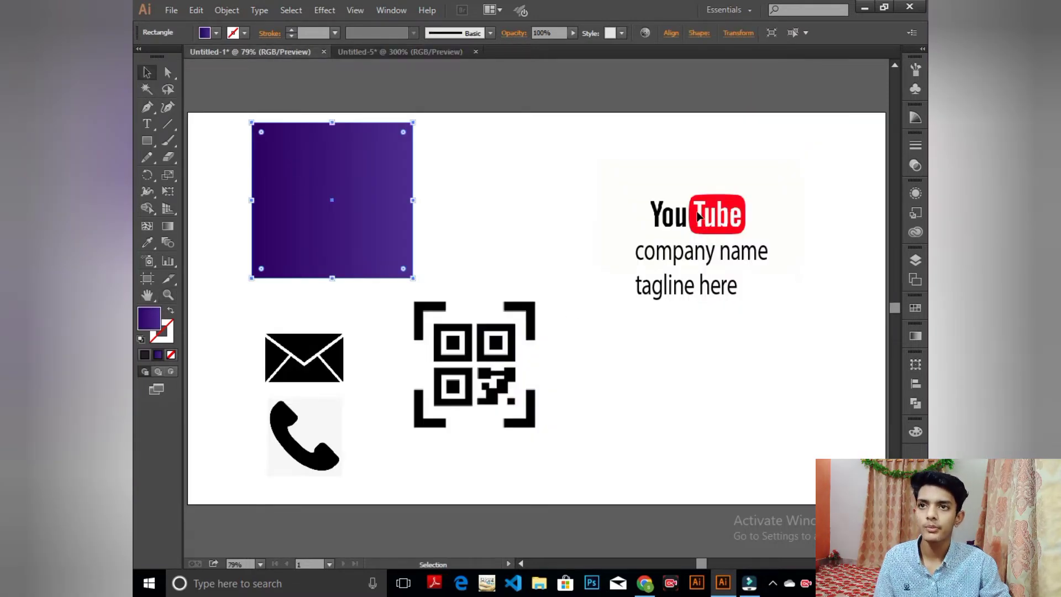
pyautogui.moveTo(332, 199)
pyautogui.mouseDown()
pyautogui.moveTo(433, 55)
pyautogui.moveTo(516, 228)
pyautogui.mouseUp()
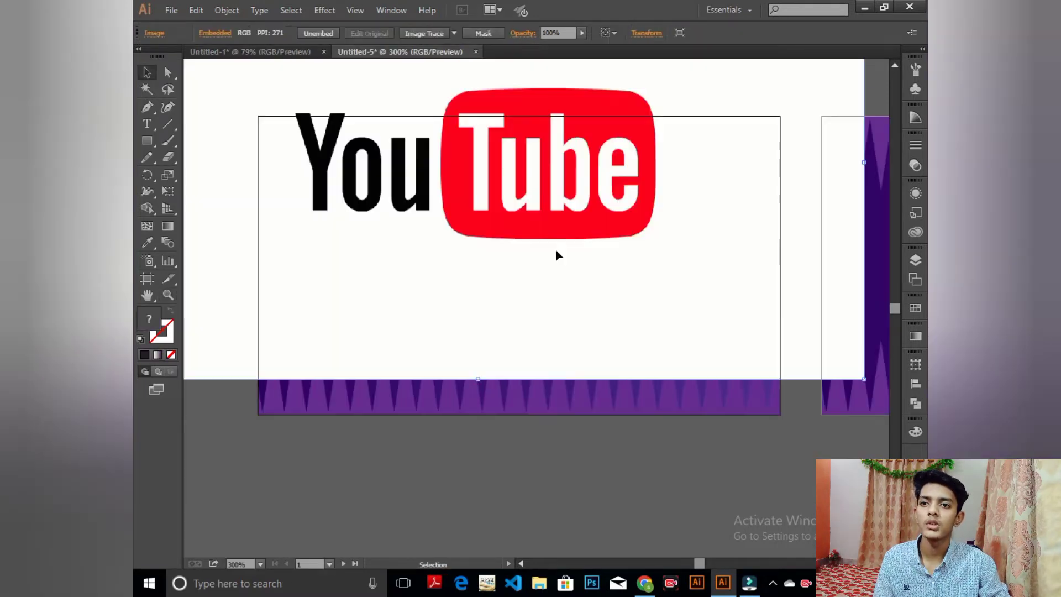
pyautogui.hotkey('ctrl', '-')
pyautogui.hotkey('ctrl', '-')
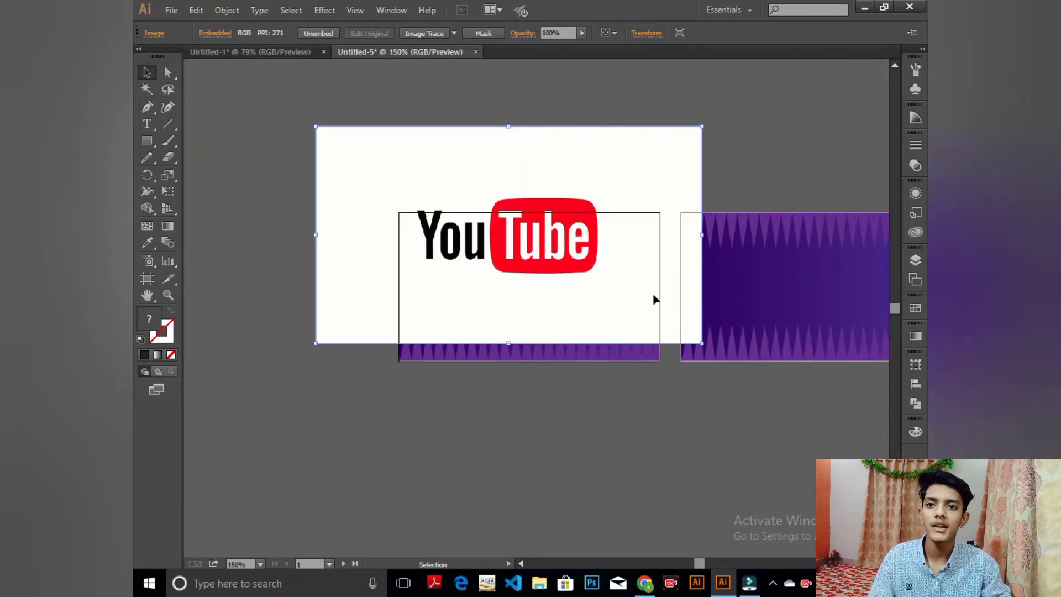
pyautogui.moveTo(655, 298); pyautogui.dragTo(608, 404)
# Step: Shrink the YouTube logo to a small badge near the card's upper centre
pyautogui.moveTo(692, 470); pyautogui.dragTo(636, 424)
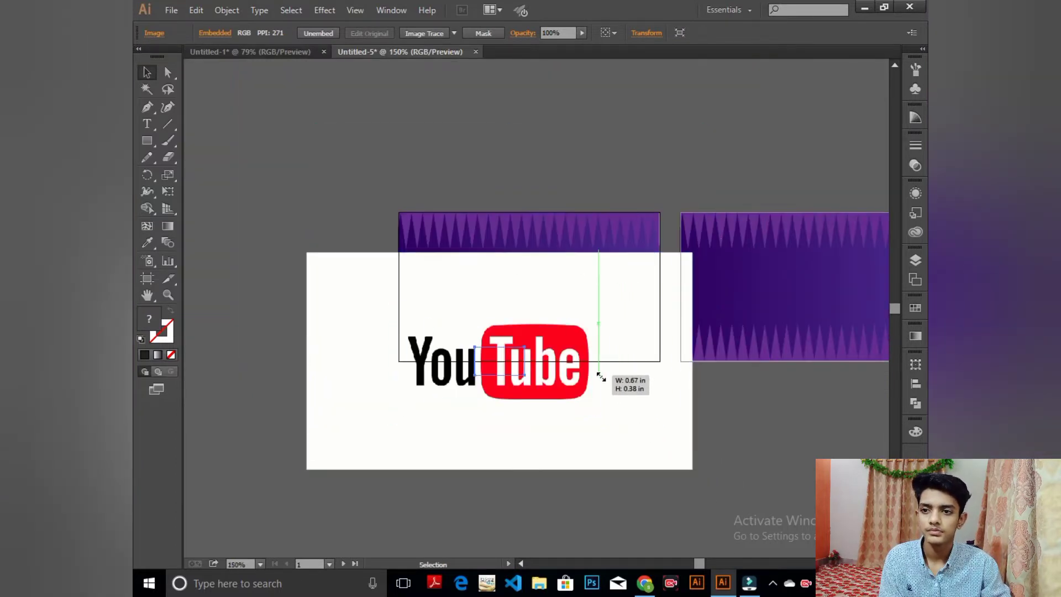
pyautogui.moveTo(636, 424)
pyautogui.mouseDown()
pyautogui.moveTo(525, 375)
pyautogui.moveTo(514, 272)
pyautogui.mouseUp()
pyautogui.click(610, 474)
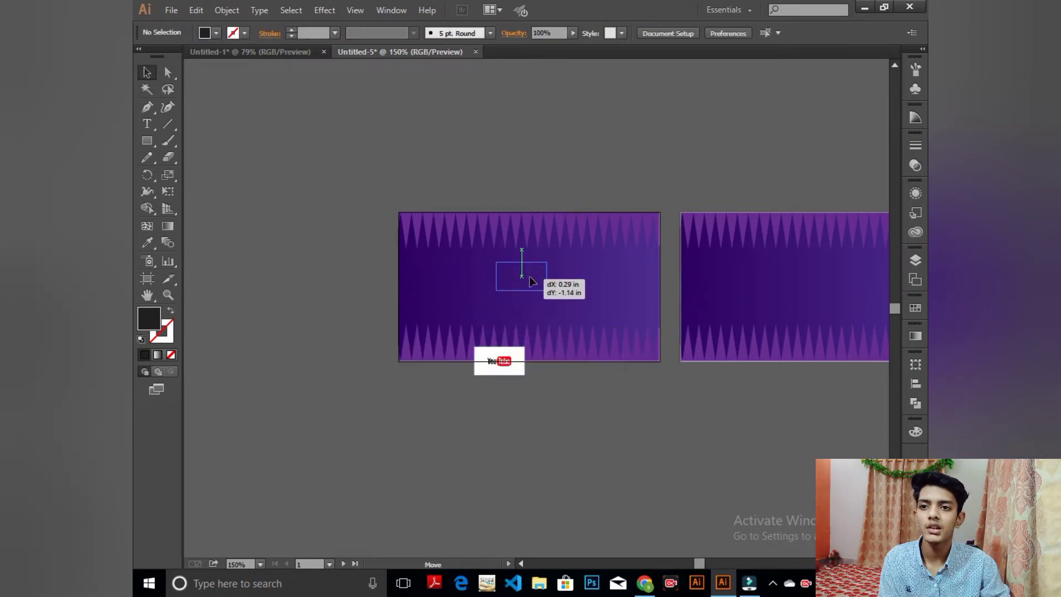
pyautogui.click(547, 434)
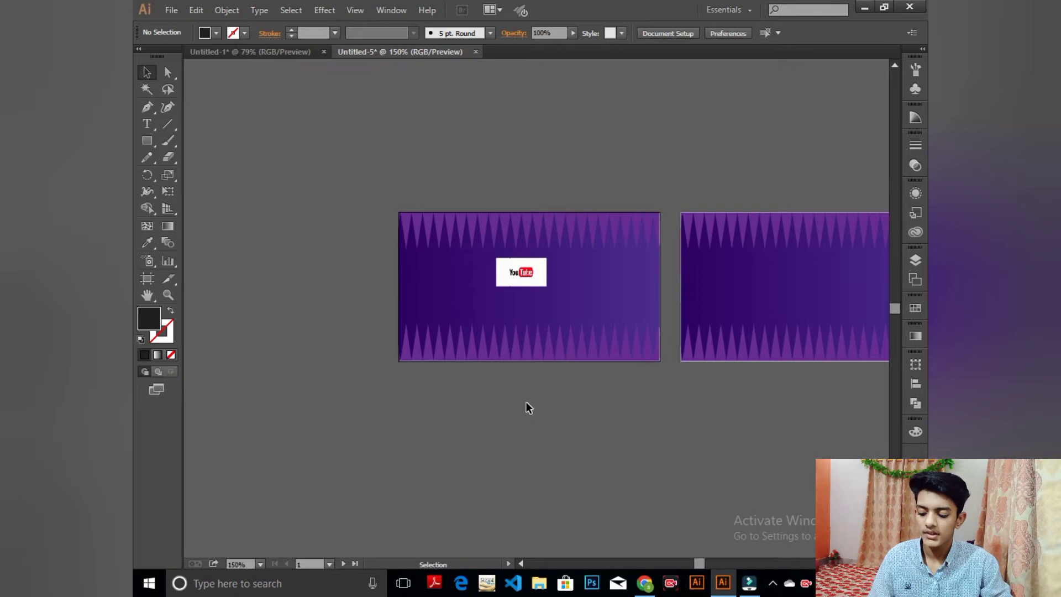
pyautogui.press('z')
pyautogui.click(484, 291)
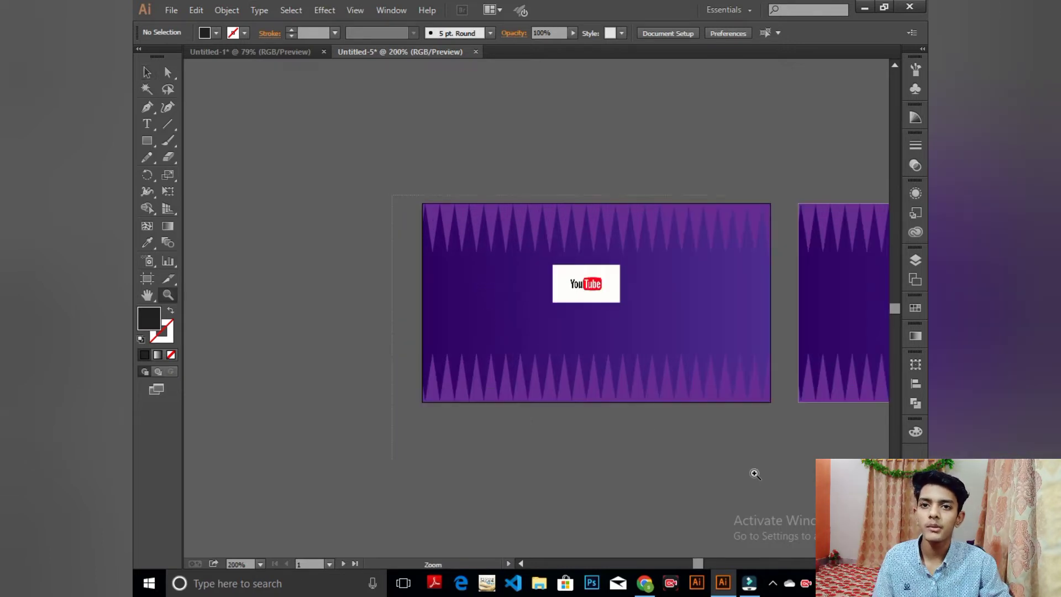
pyautogui.moveTo(755, 473)
pyautogui.mouseDown()
pyautogui.moveTo(783, 474)
pyautogui.moveTo(781, 419)
pyautogui.mouseUp()
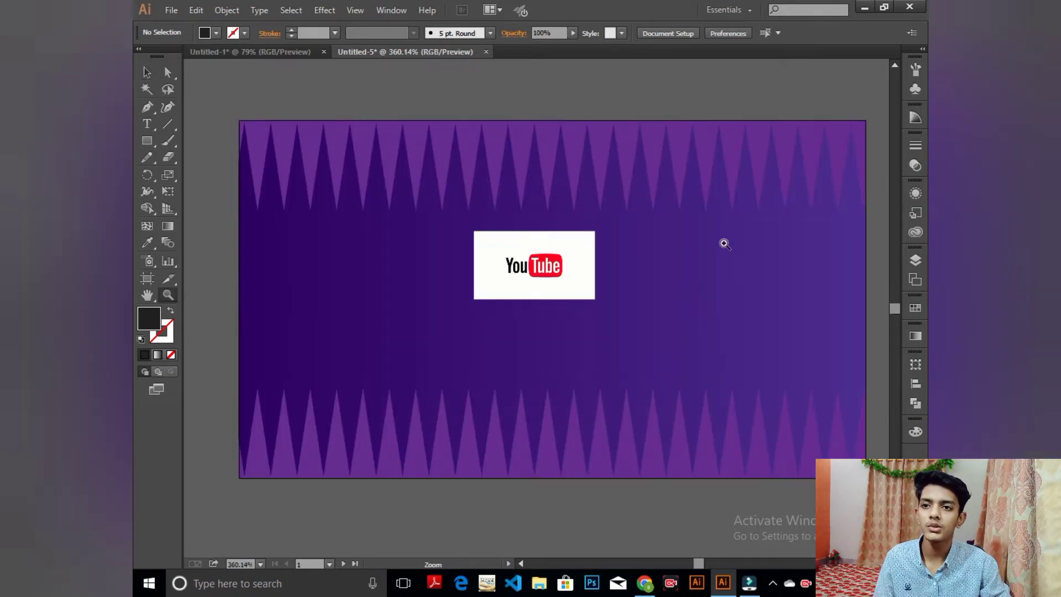
pyautogui.click(145, 73)
pyautogui.click(525, 282)
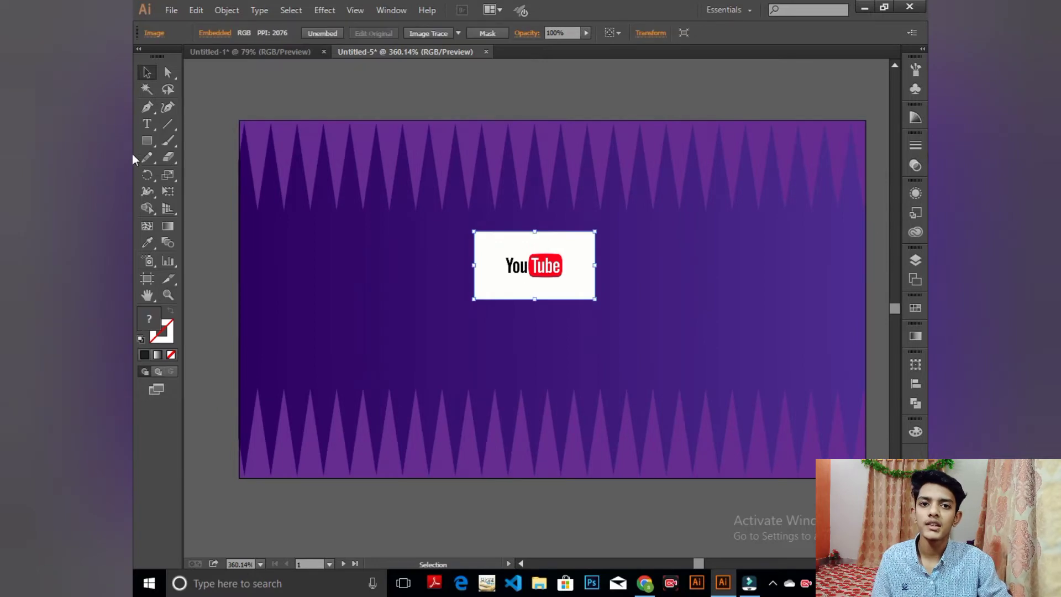
# Step: Open the Layers panel and float it over the canvas
pyautogui.click(391, 10)
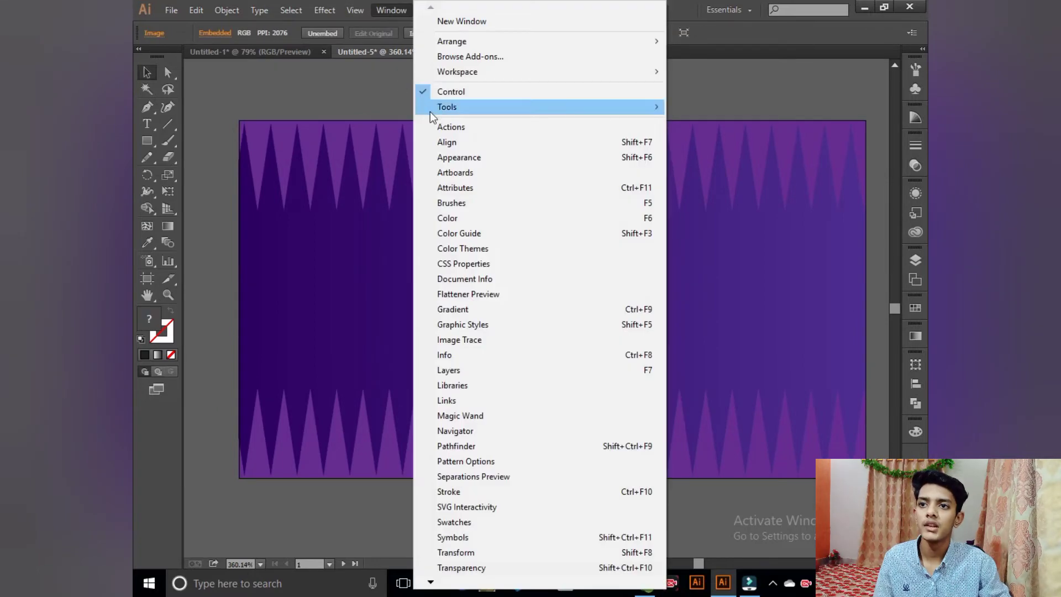
pyautogui.click(469, 370)
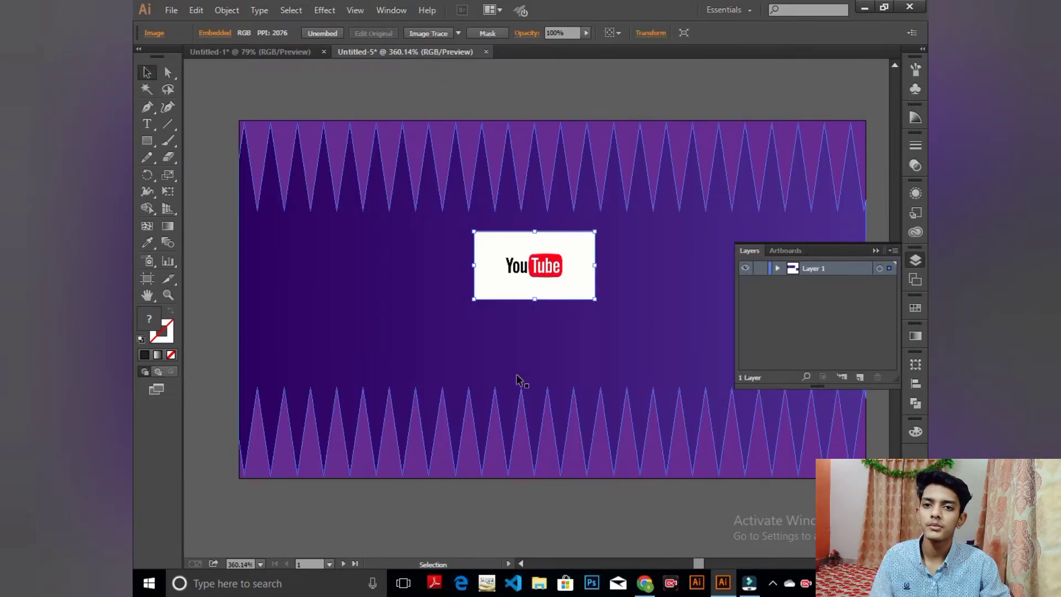
pyautogui.moveTo(800, 252); pyautogui.dragTo(484, 201)
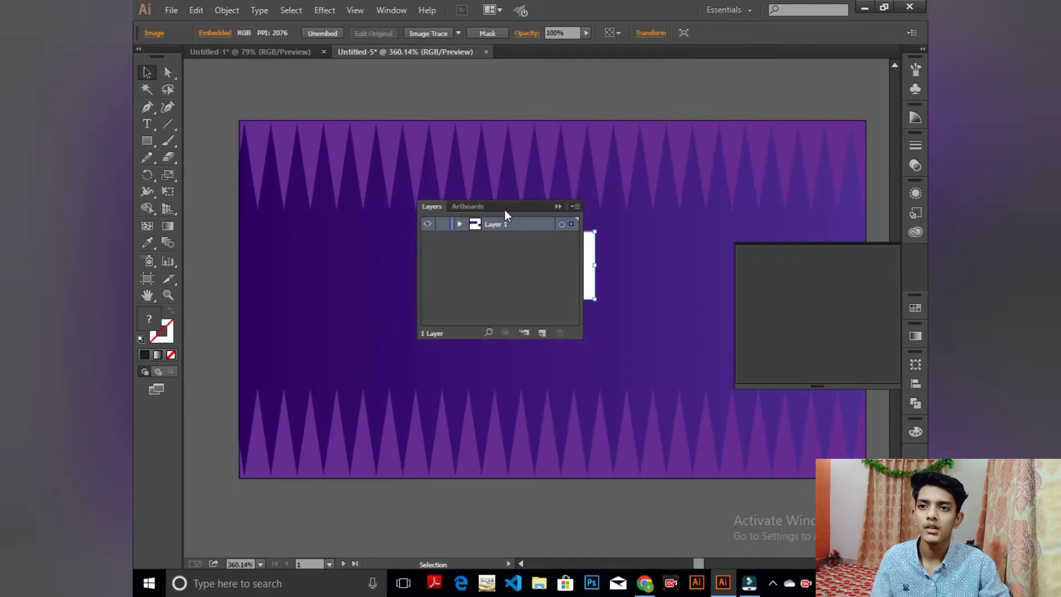
pyautogui.click(464, 205)
pyautogui.click(566, 196)
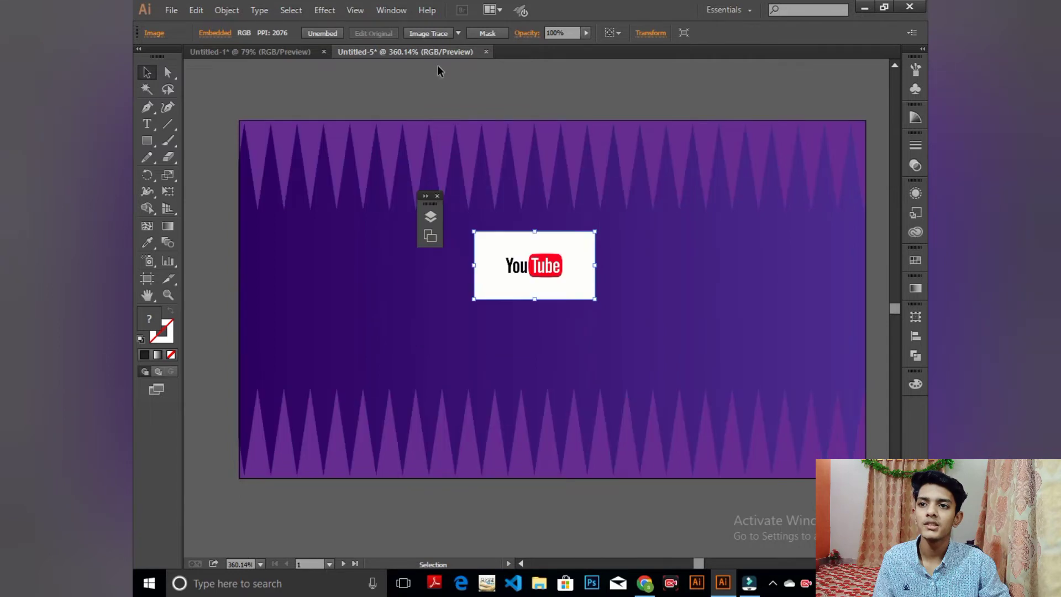
pyautogui.click(390, 10)
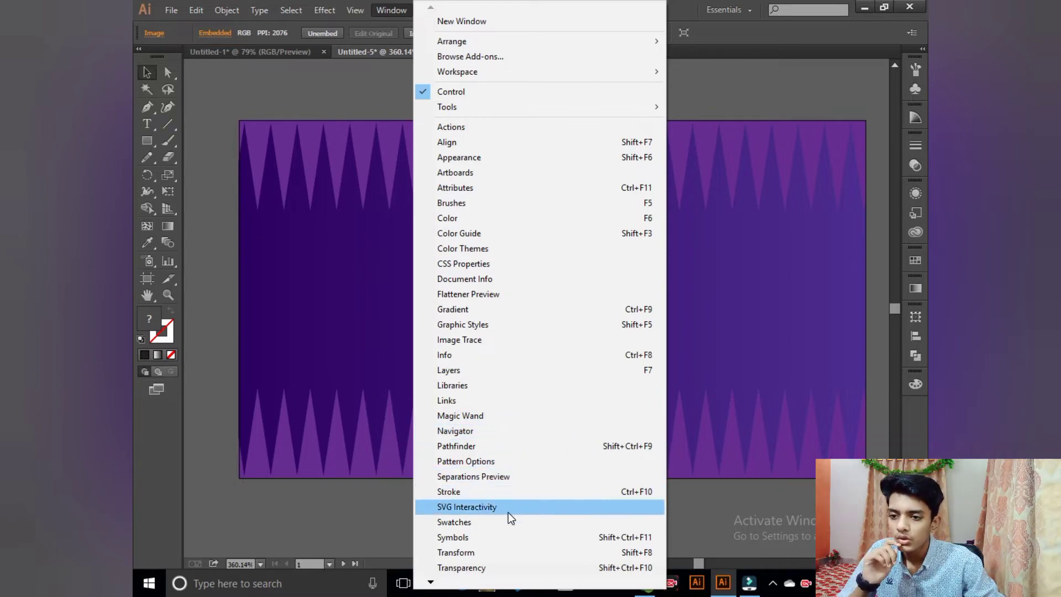
# Step: Set the YouTube logo's Transparency blend mode to Multiply
pyautogui.click(500, 568)
pyautogui.click(779, 155)
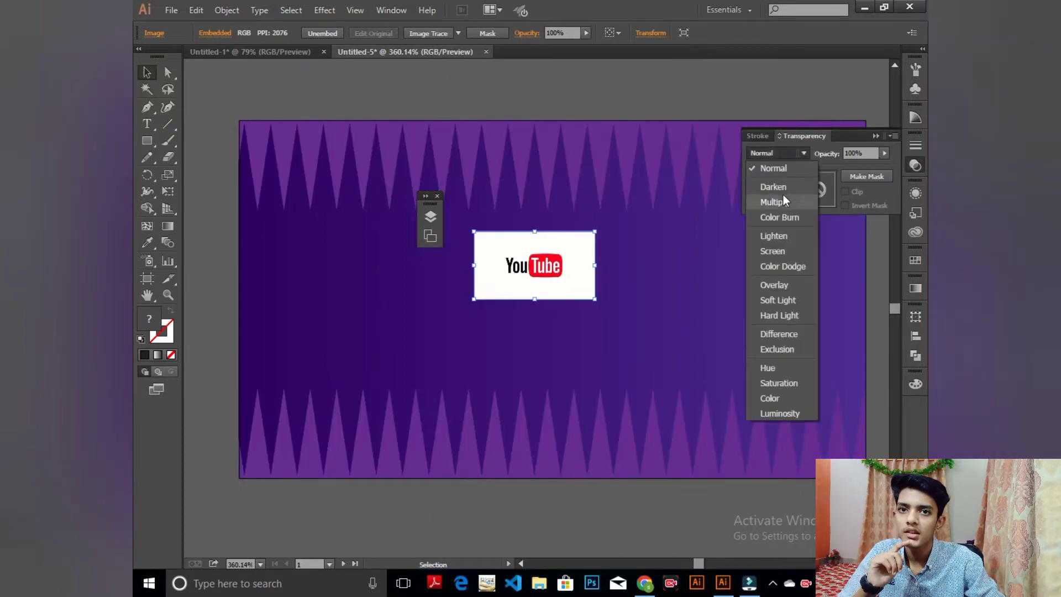
pyautogui.click(784, 199)
pyautogui.click(760, 274)
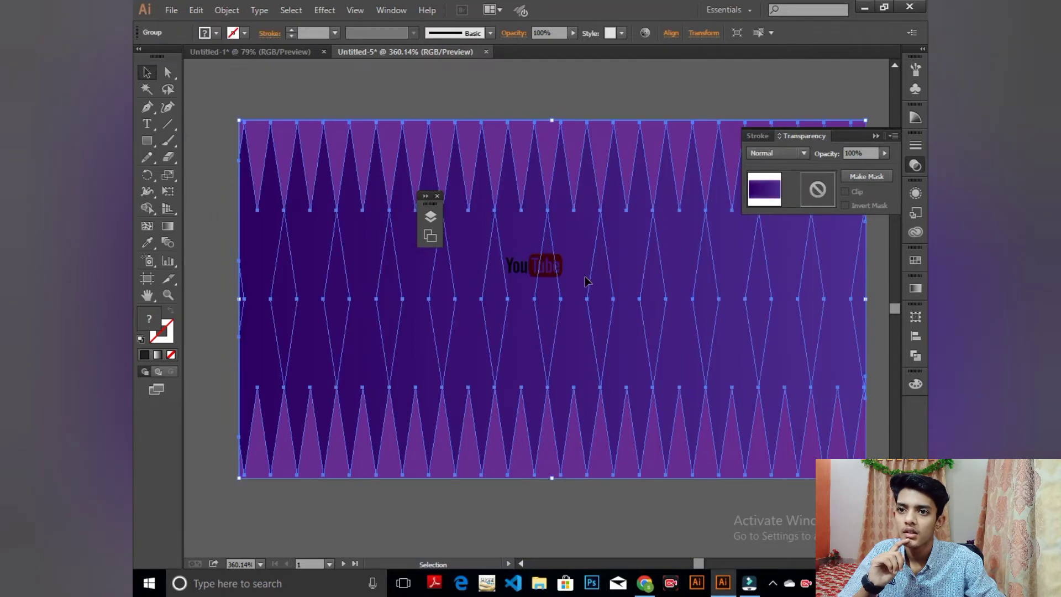
pyautogui.click(553, 99)
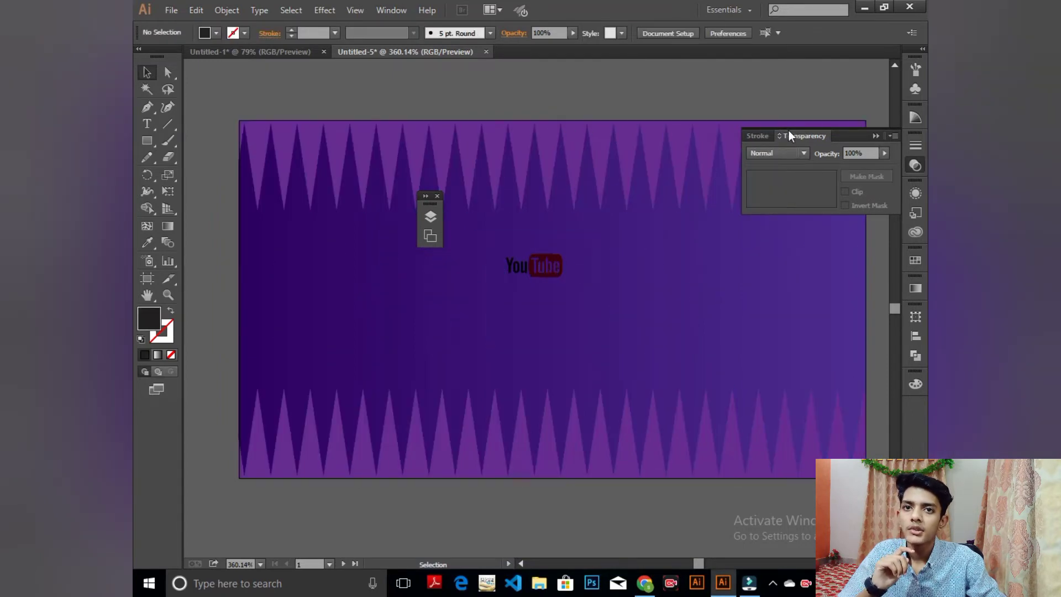
# Step: Try Screen blending on the logo, then return it to Multiply
pyautogui.click(542, 269)
pyautogui.click(771, 155)
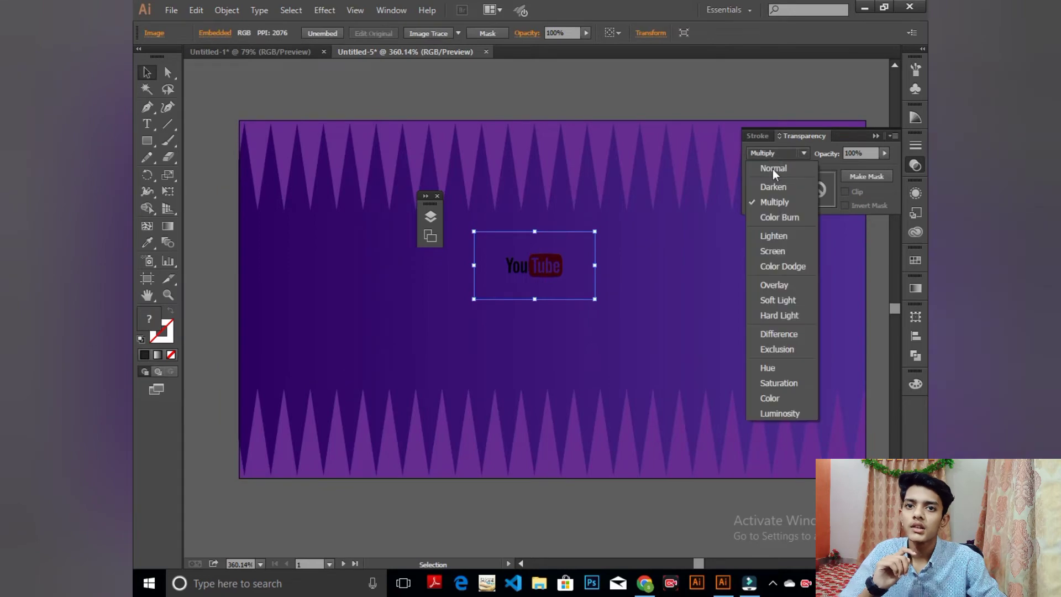
pyautogui.click(773, 251)
pyautogui.click(800, 153)
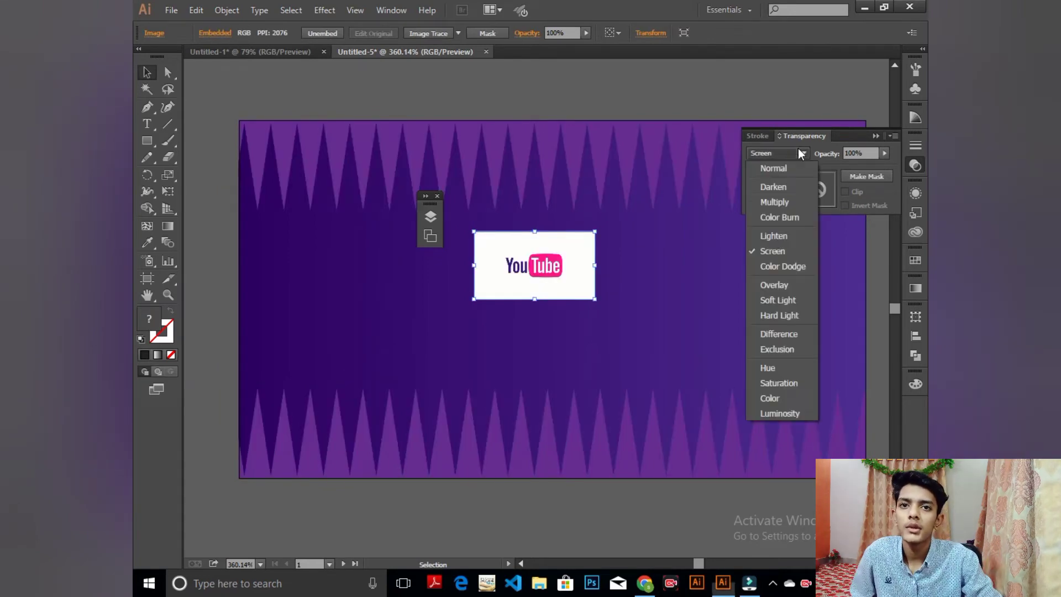
pyautogui.click(795, 202)
pyautogui.click(624, 213)
# Step: Enlarge the YouTube logo on the front card
pyautogui.press('a')
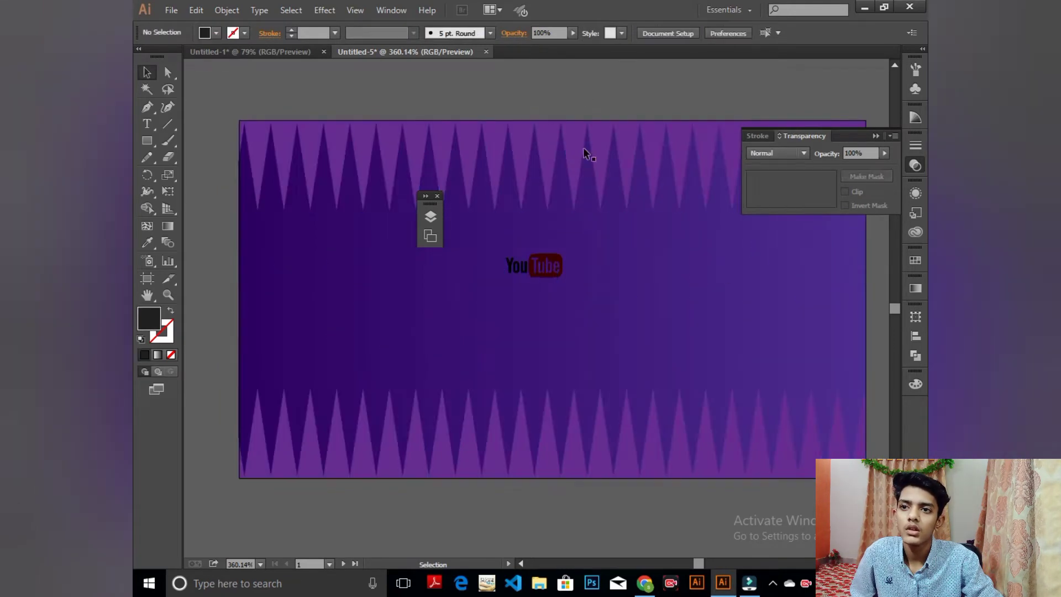
pyautogui.press('v')
pyautogui.hotkey('ctrl', 'shift', 'a')
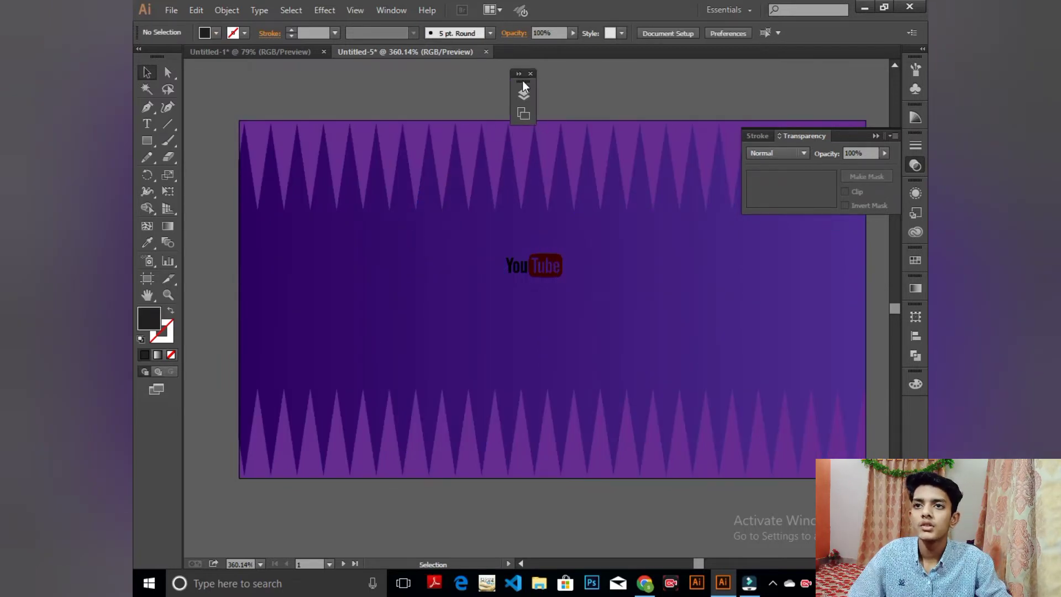
pyautogui.moveTo(429, 203); pyautogui.dragTo(576, 70)
pyautogui.click(519, 293)
pyautogui.moveTo(592, 300); pyautogui.dragTo(685, 350)
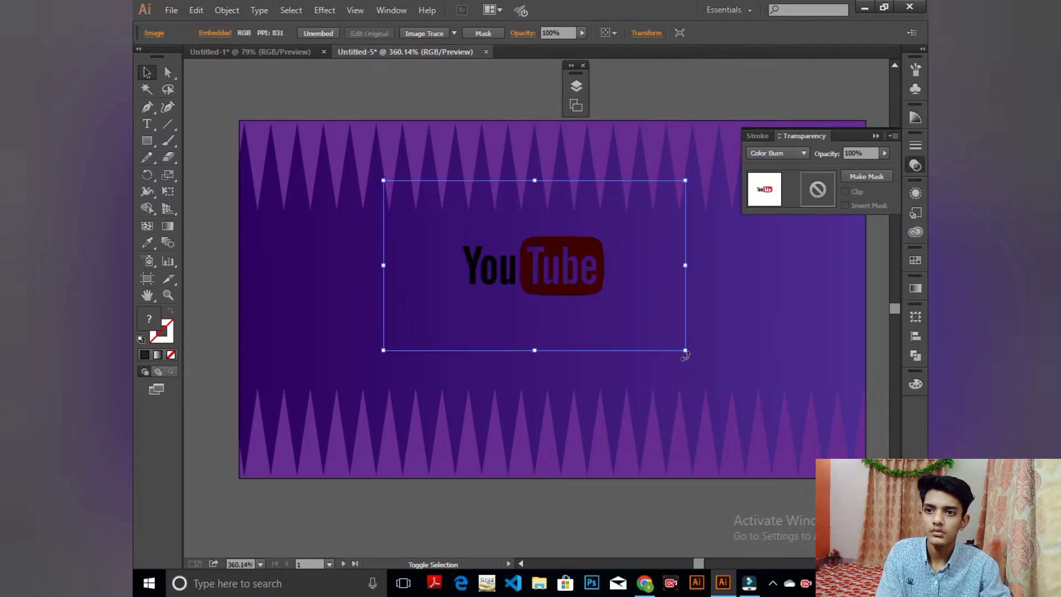
pyautogui.click(652, 503)
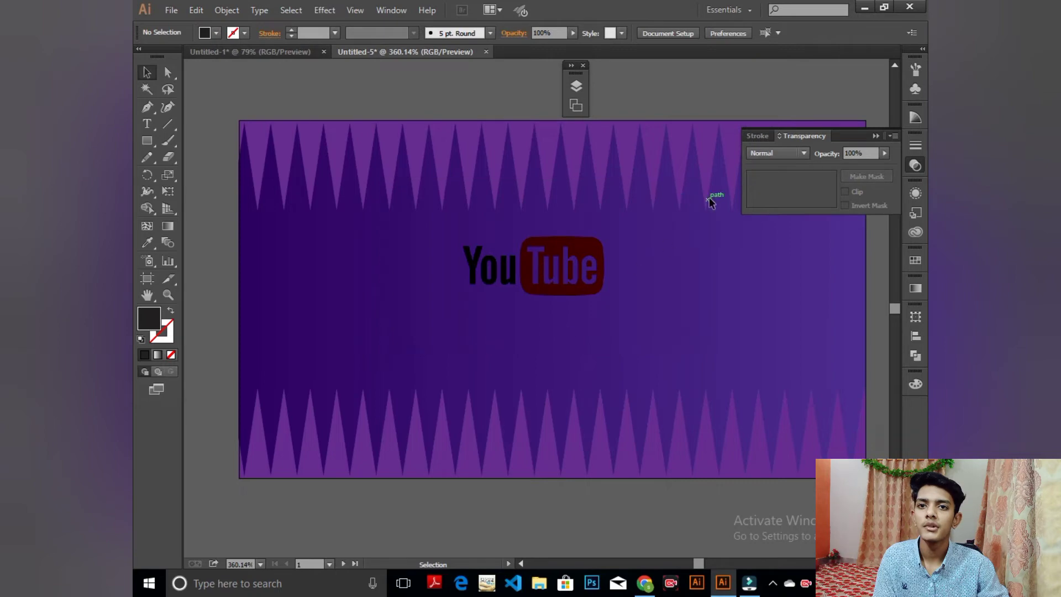
# Step: Copy the company name and tagline text block from Untitled-1 into the card document
pyautogui.click(293, 52)
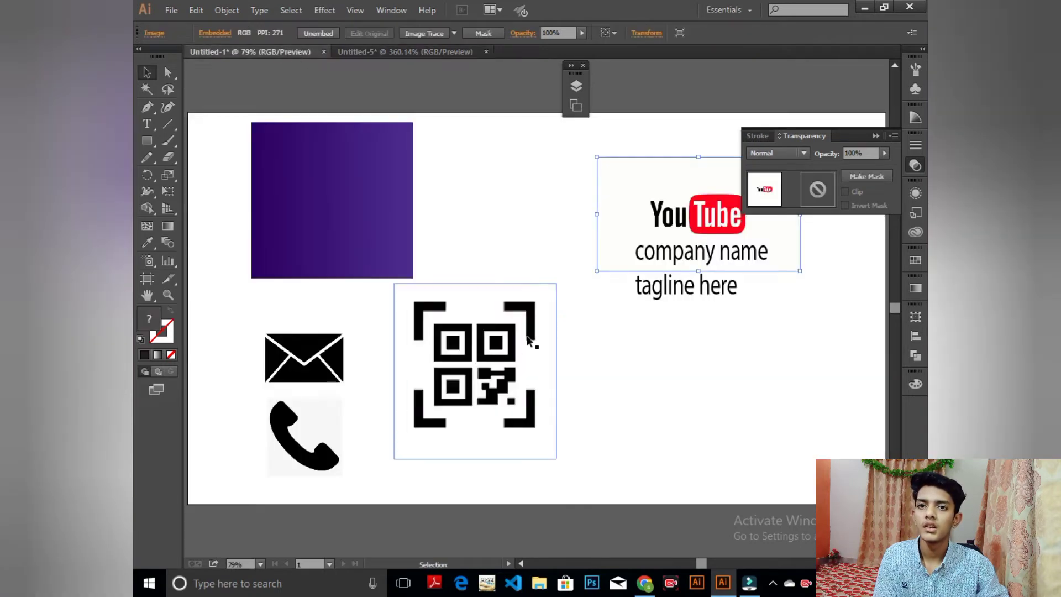
pyautogui.click(711, 347)
pyautogui.moveTo(699, 247)
pyautogui.mouseDown()
pyautogui.moveTo(402, 52)
pyautogui.moveTo(462, 155)
pyautogui.mouseUp()
pyautogui.moveTo(742, 358); pyautogui.dragTo(770, 396)
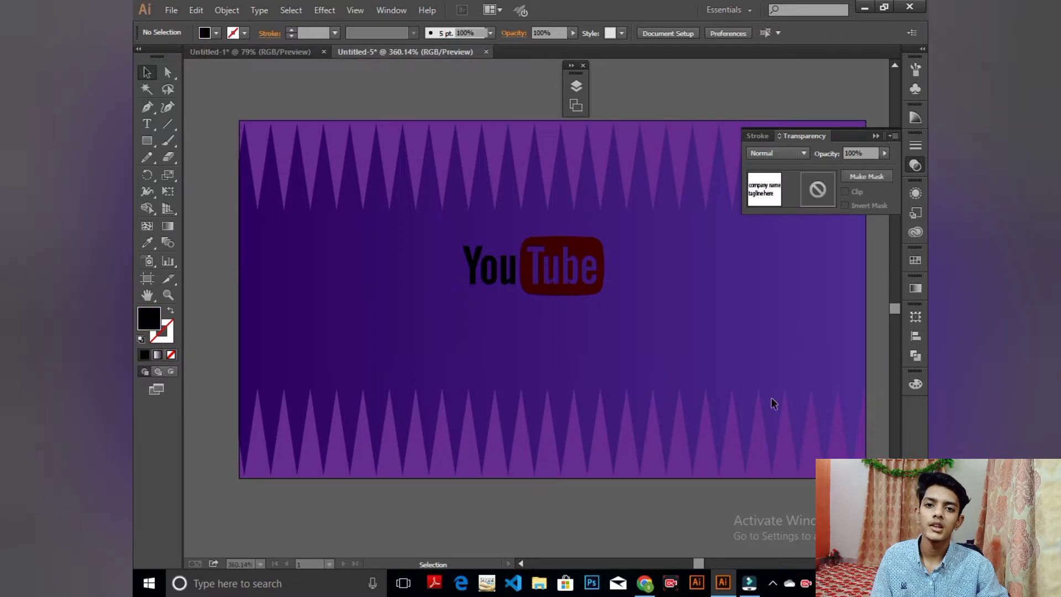
pyautogui.moveTo(698, 386); pyautogui.dragTo(694, 558)
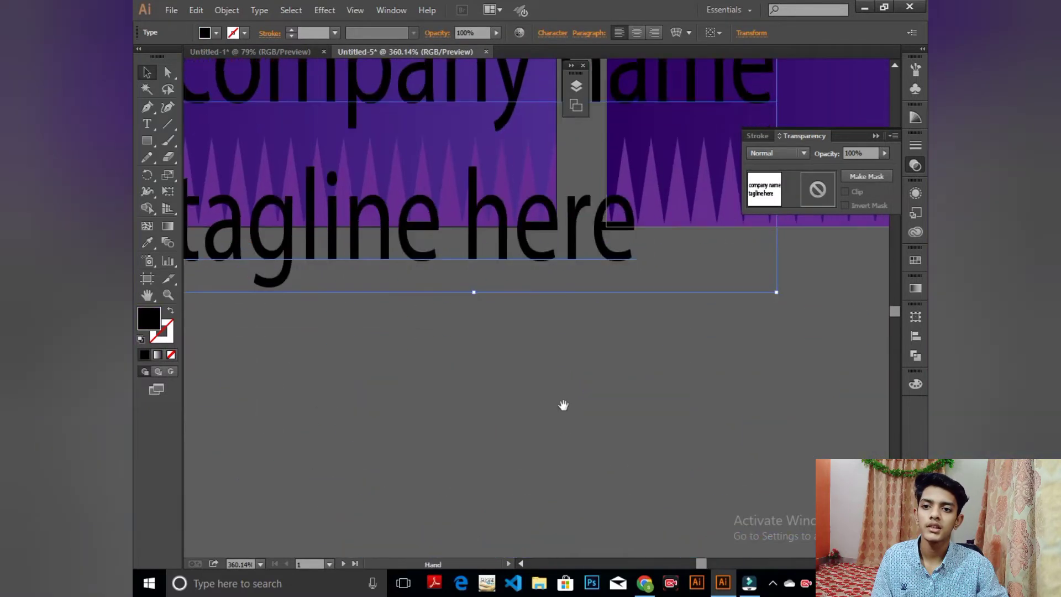
# Step: Type 'company name' and move it onto the card under the YouTube logo
pyautogui.hotkey('ctrl', '-')
pyautogui.hotkey('ctrl', '-')
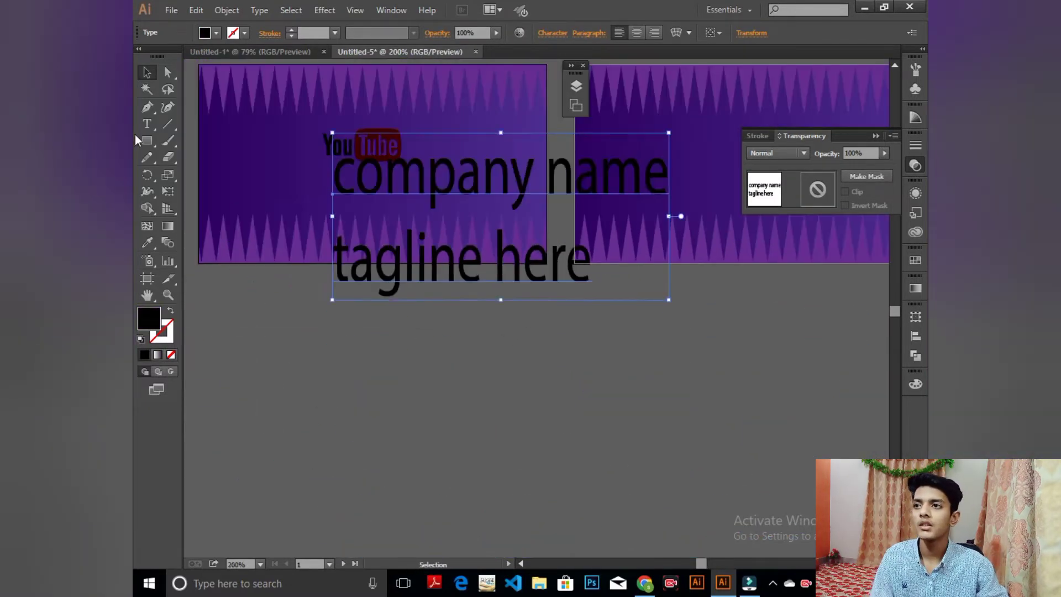
pyautogui.click(147, 124)
pyautogui.click(354, 470)
pyautogui.write('ca')
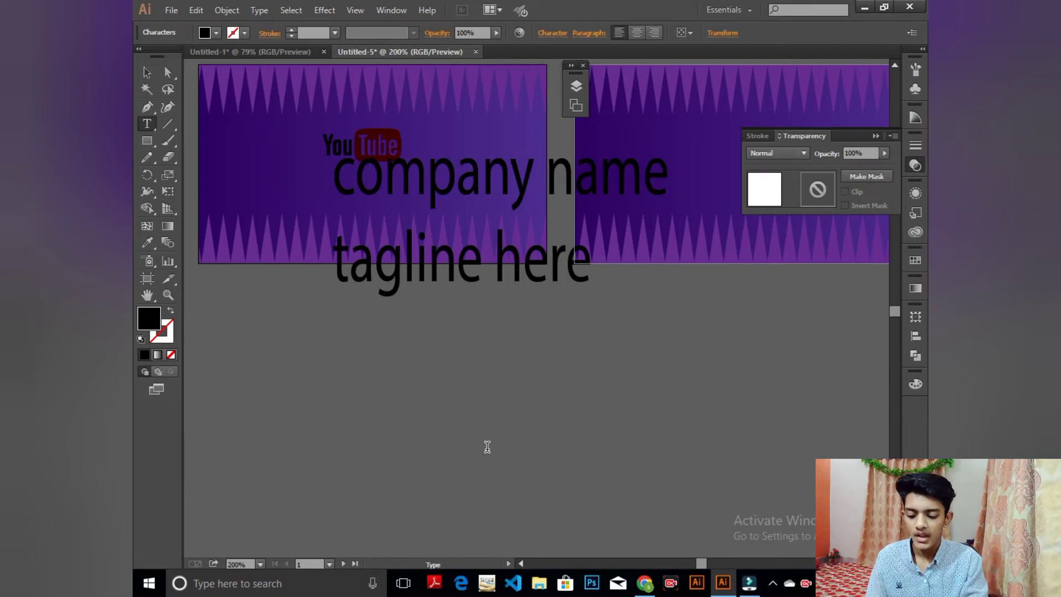
pyautogui.write('compana')
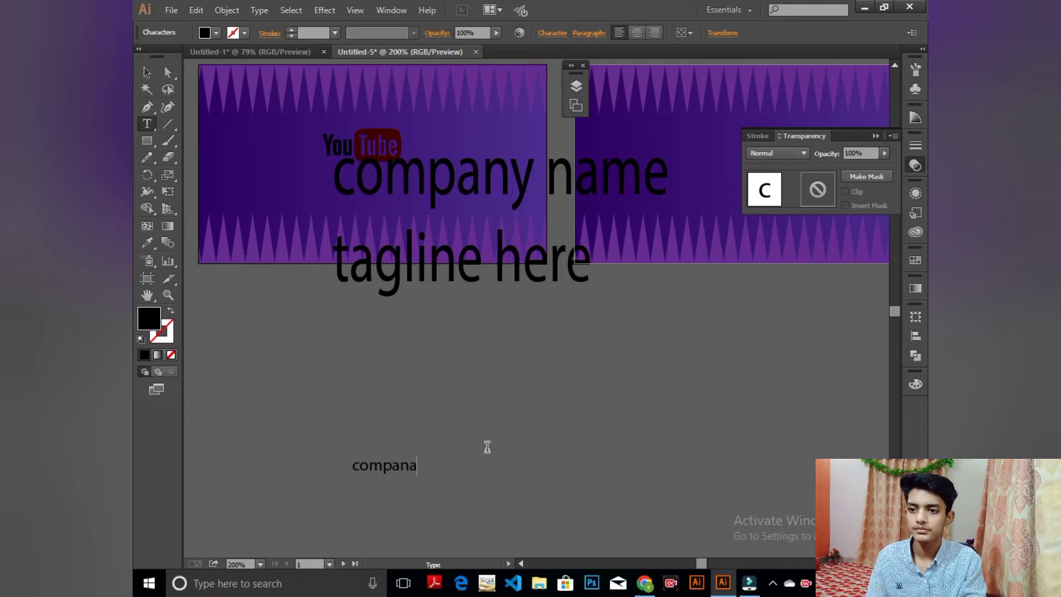
pyautogui.press('BackSpace')
pyautogui.press('BackSpace')
pyautogui.press('BackSpace')
pyautogui.write('a')
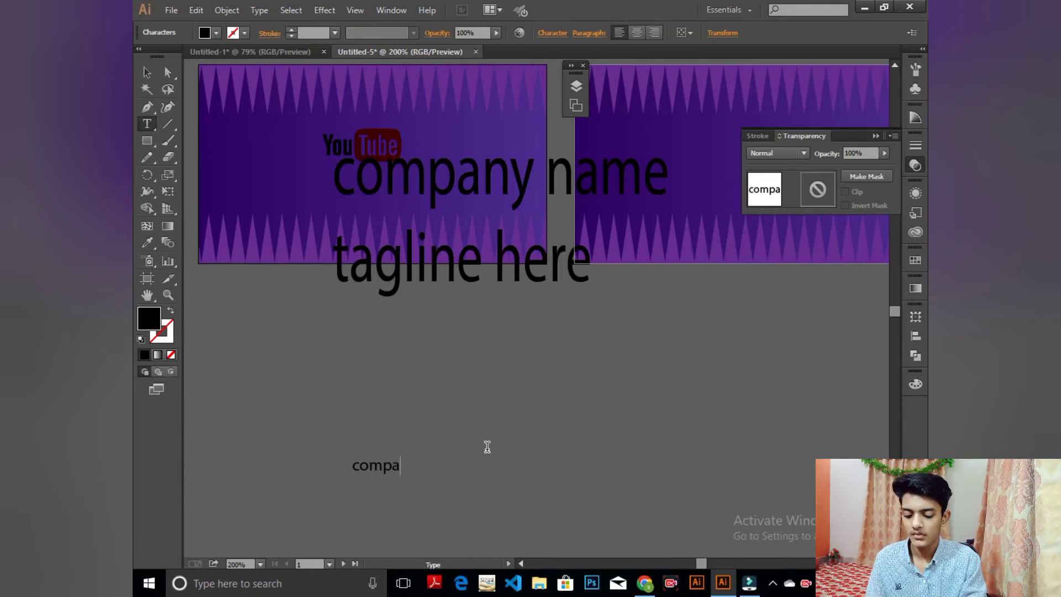
pyautogui.write('nt')
pyautogui.write(' name')
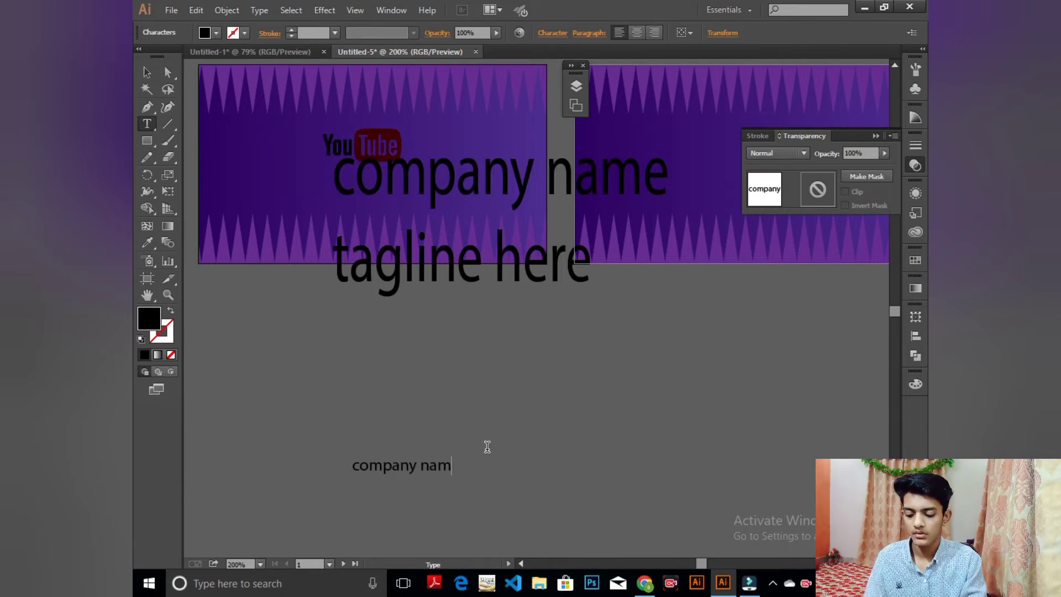
pyautogui.click(147, 73)
pyautogui.moveTo(516, 172); pyautogui.dragTo(746, 386)
pyautogui.moveTo(430, 476)
pyautogui.mouseDown()
pyautogui.moveTo(401, 182)
pyautogui.moveTo(385, 183)
pyautogui.mouseUp()
# Step: Start a new 'tagline here' text line below the card
pyautogui.click(147, 123)
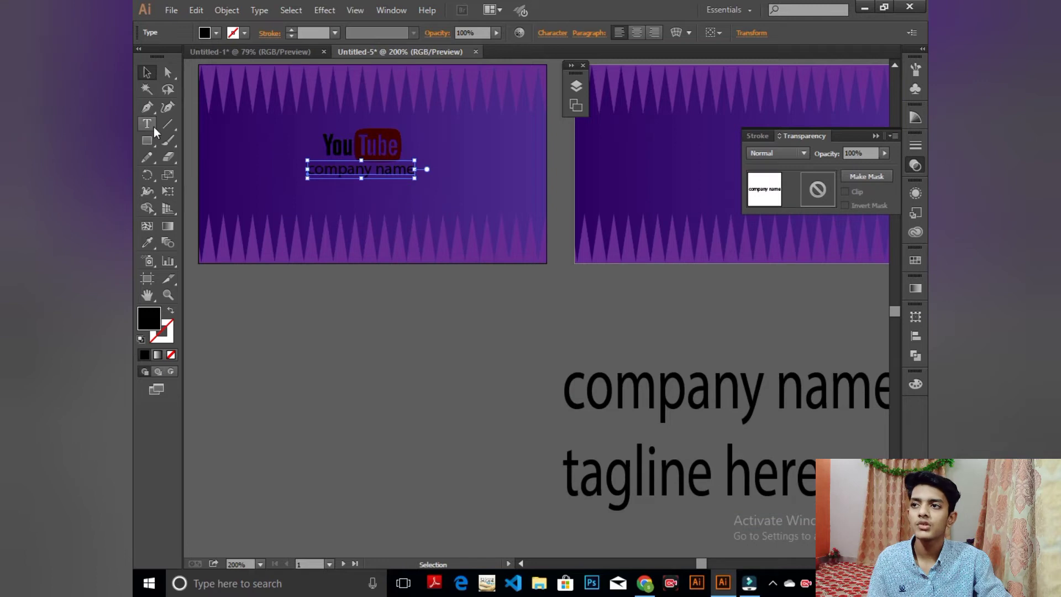
pyautogui.click(230, 348)
pyautogui.write('tagline')
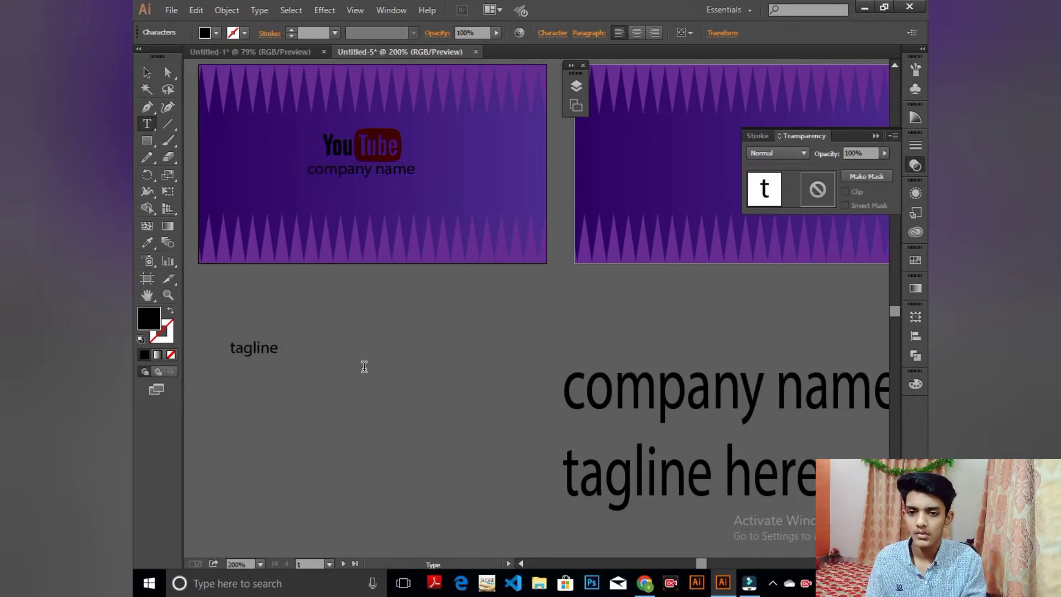
pyautogui.write(' here')
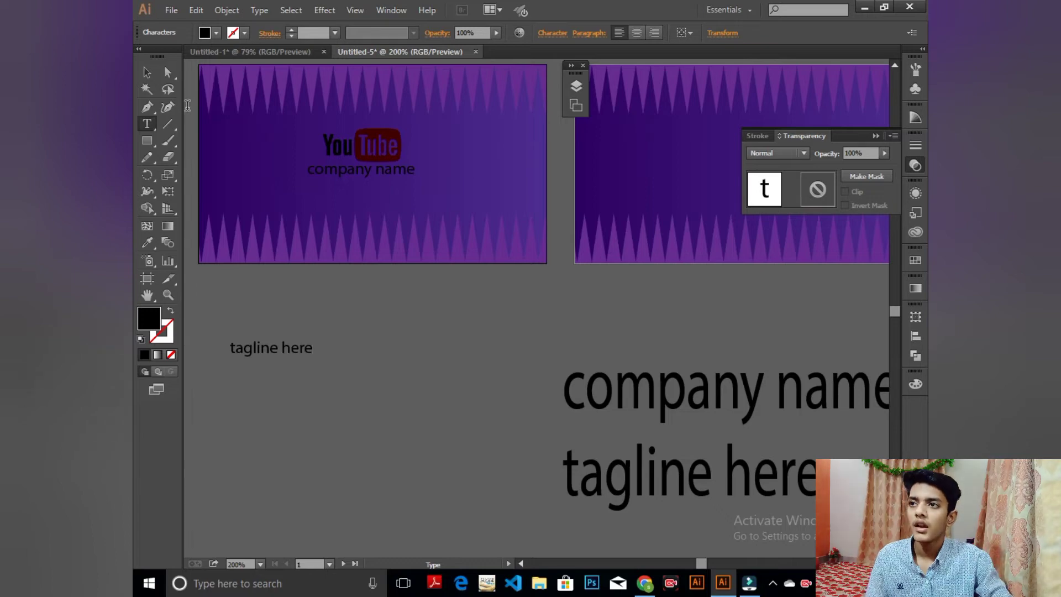
# Step: Move 'tagline here' under 'company name' and left-align the two lines
pyautogui.click(147, 74)
pyautogui.moveTo(293, 350); pyautogui.dragTo(388, 178)
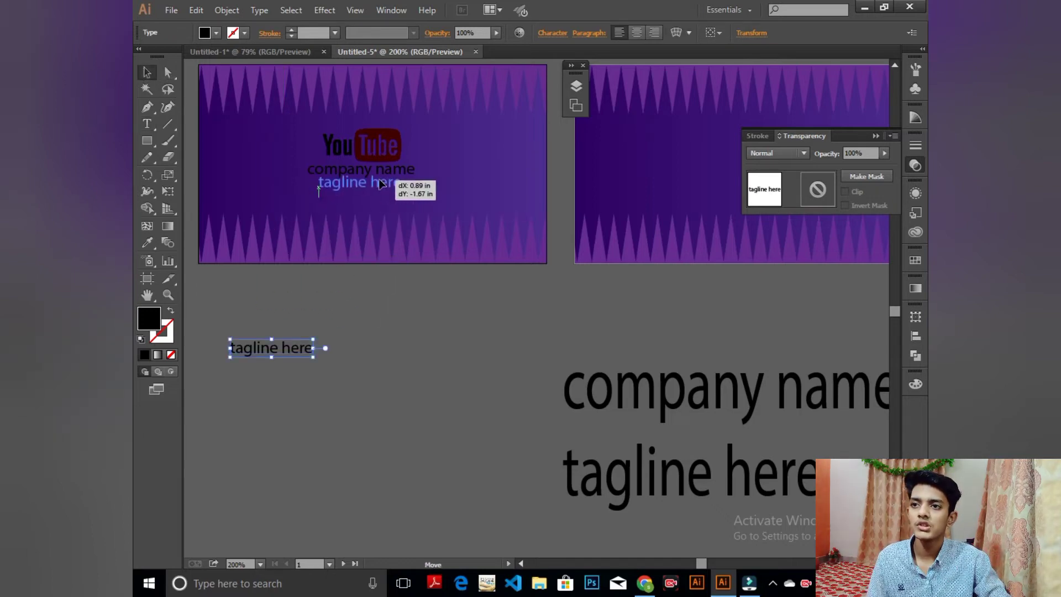
pyautogui.keyDown('shift'); pyautogui.click(370, 170); pyautogui.keyUp('shift')
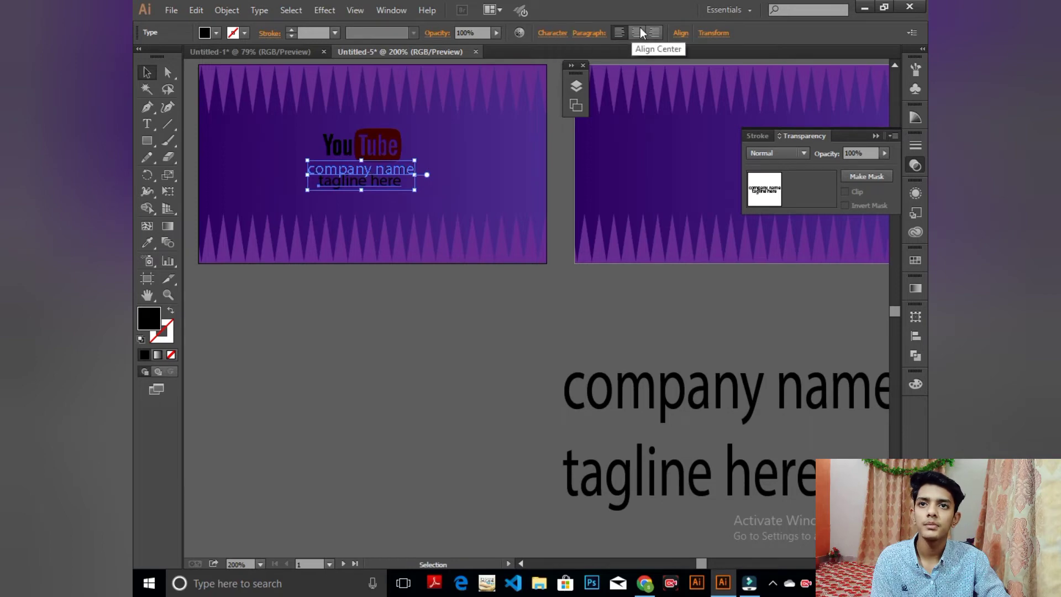
pyautogui.click(681, 33)
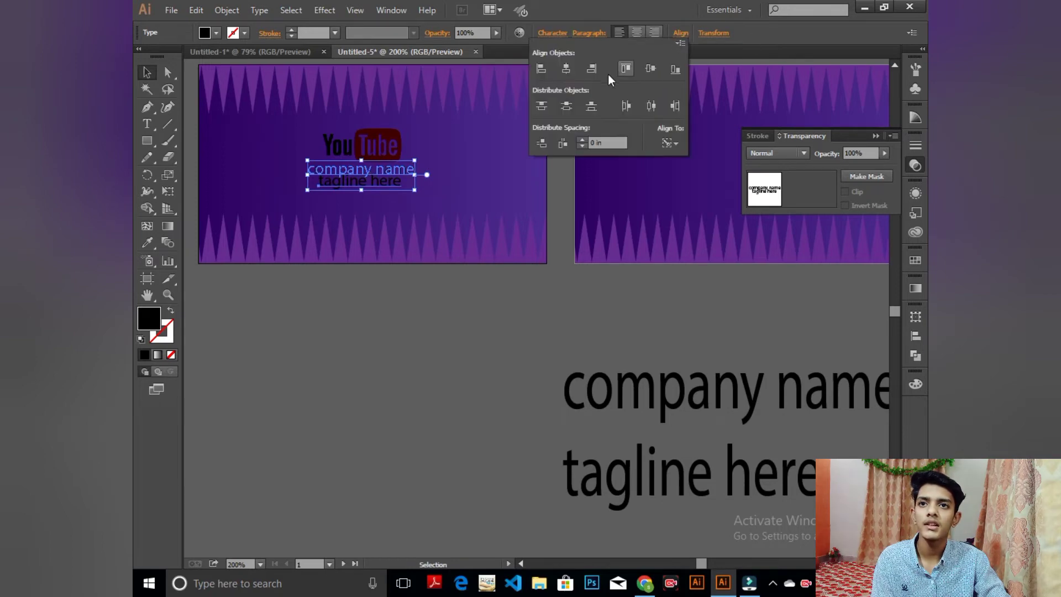
pyautogui.click(543, 69)
pyautogui.click(521, 358)
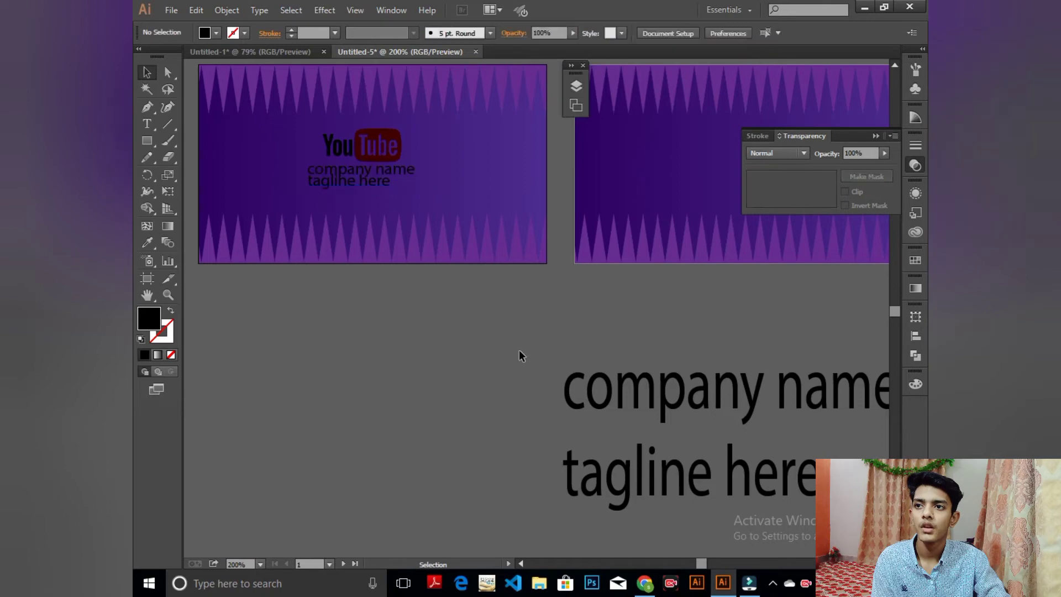
pyautogui.click(376, 188)
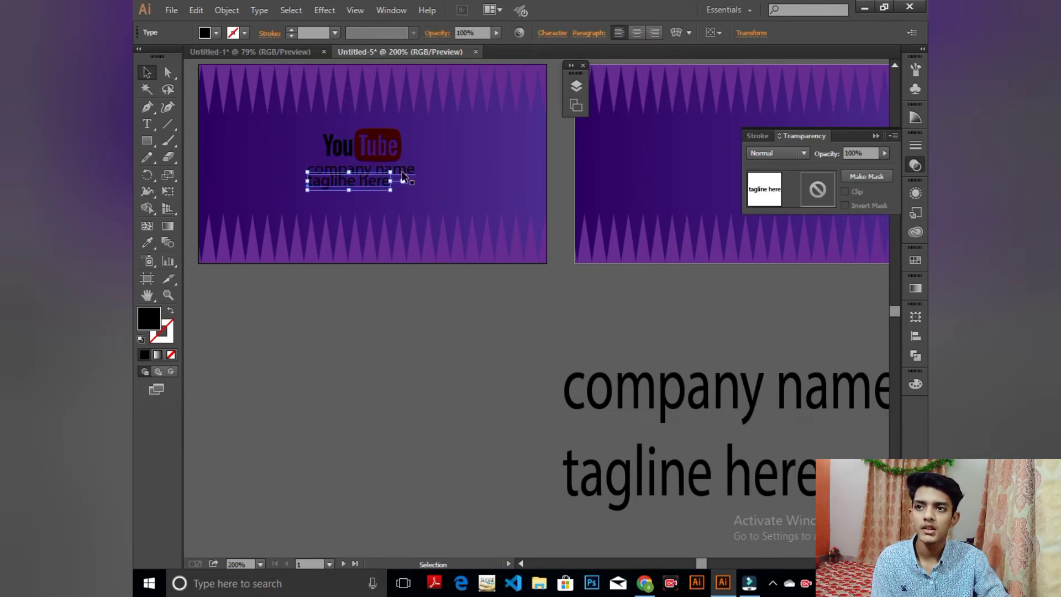
pyautogui.keyDown('shift'); pyautogui.click(406, 174); pyautogui.keyUp('shift')
pyautogui.click(396, 322)
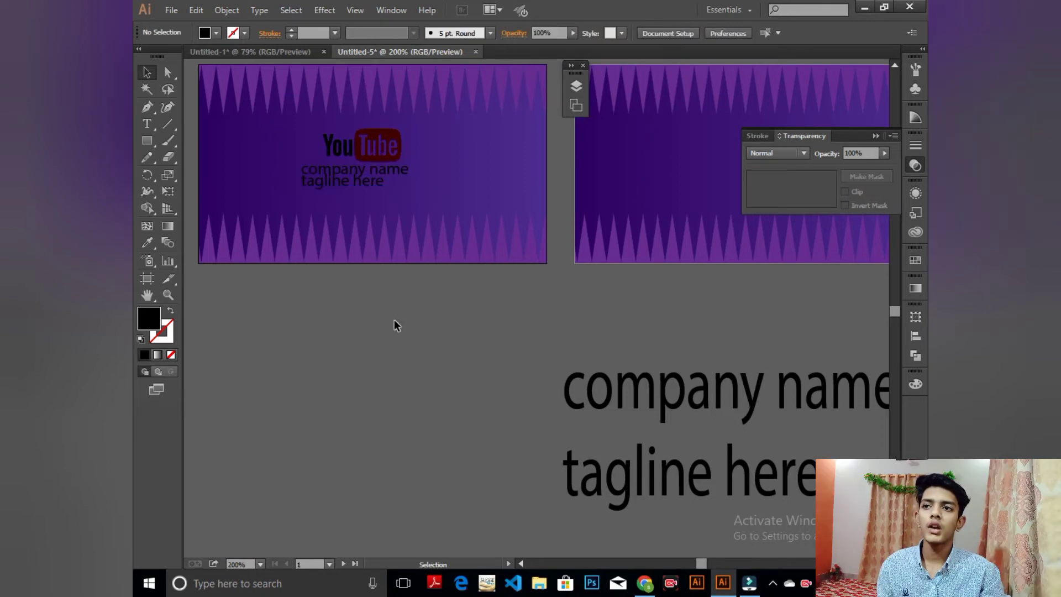
# Step: Scale up the text pair and nudge it into place beneath the logo
pyautogui.hotkey('ctrl', '+')
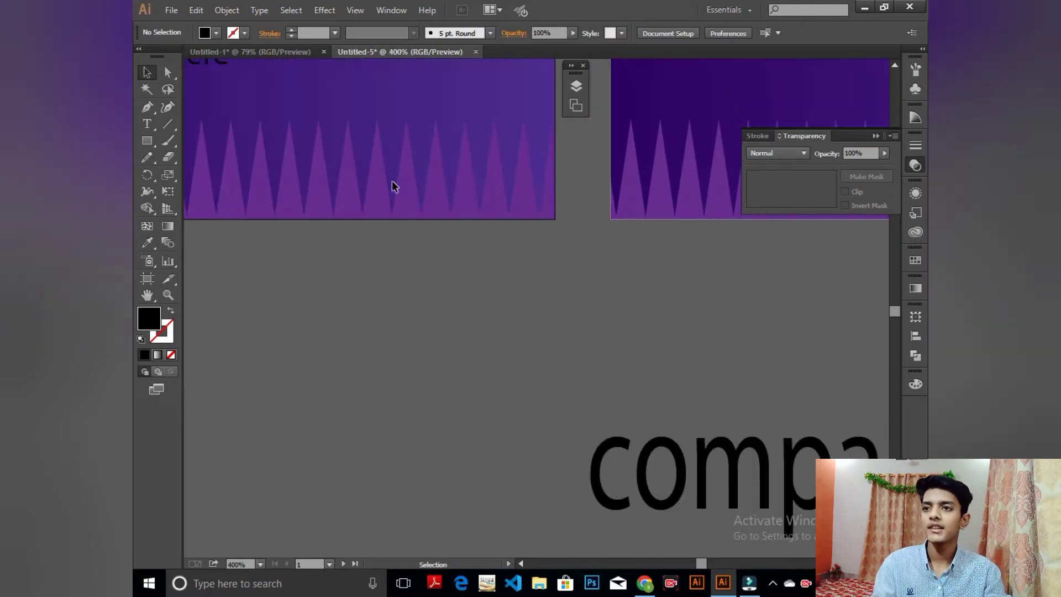
pyautogui.moveTo(393, 185); pyautogui.dragTo(587, 430)
pyautogui.click(574, 342)
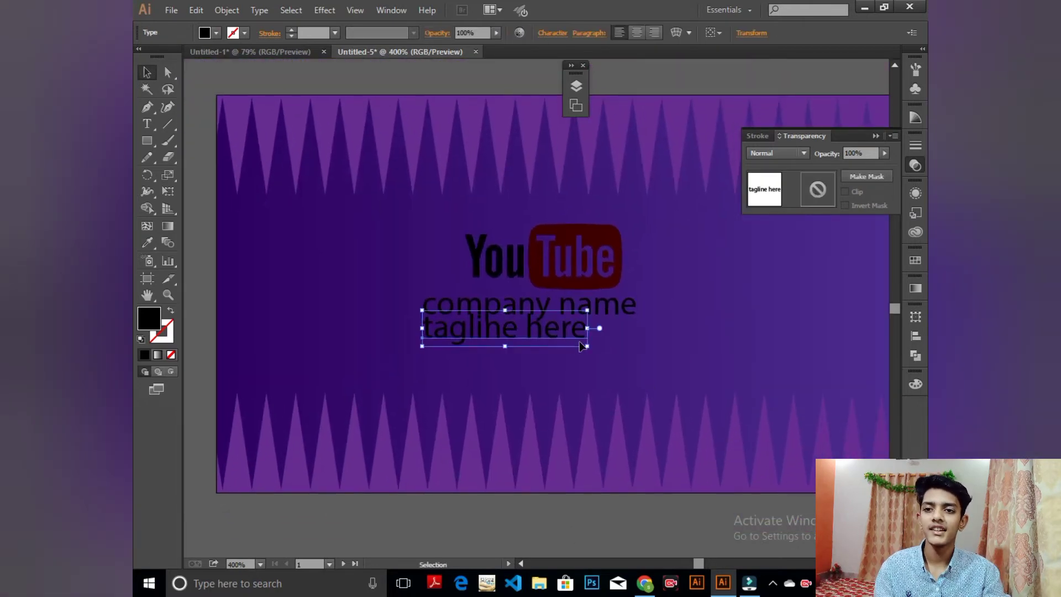
pyautogui.keyDown('shift'); pyautogui.click(607, 314); pyautogui.keyUp('shift')
pyautogui.moveTo(638, 347)
pyautogui.mouseDown()
pyautogui.moveTo(674, 379)
pyautogui.moveTo(675, 364)
pyautogui.mouseUp()
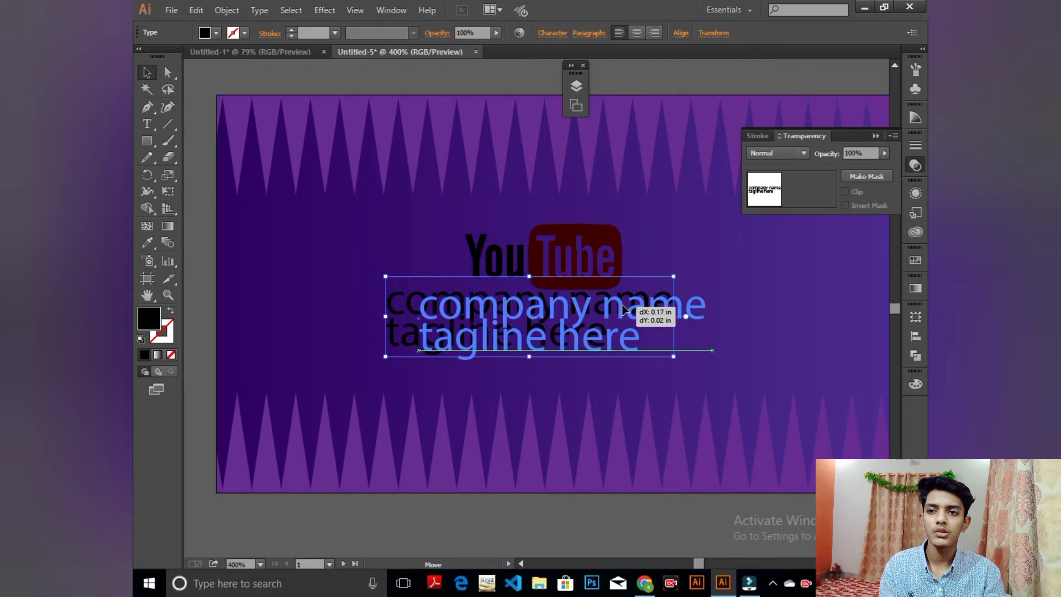
pyautogui.moveTo(597, 306)
pyautogui.mouseDown()
pyautogui.moveTo(631, 308)
pyautogui.moveTo(627, 323)
pyautogui.mouseUp()
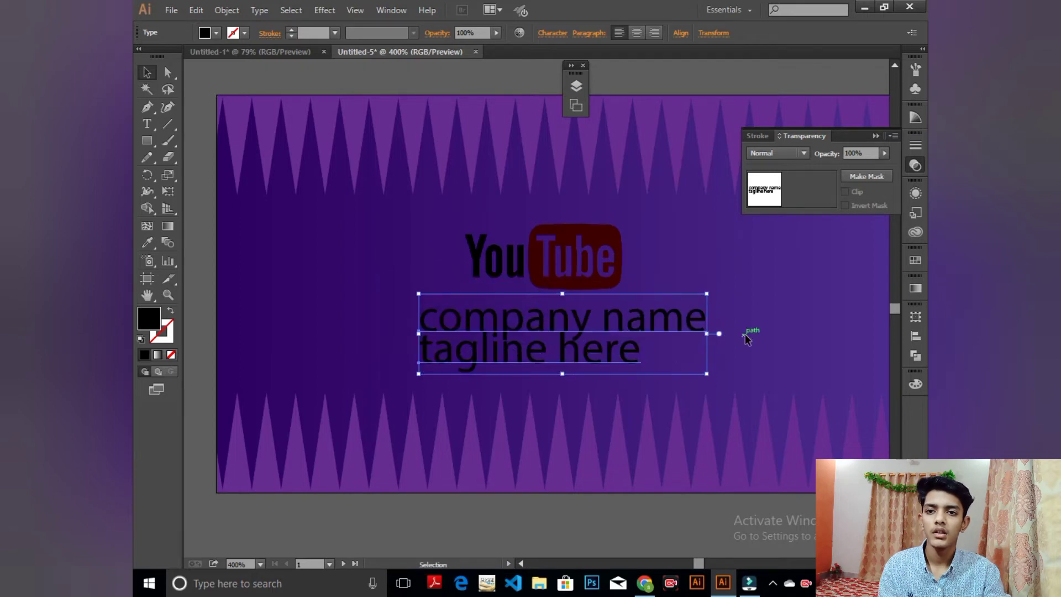
pyautogui.click(652, 380)
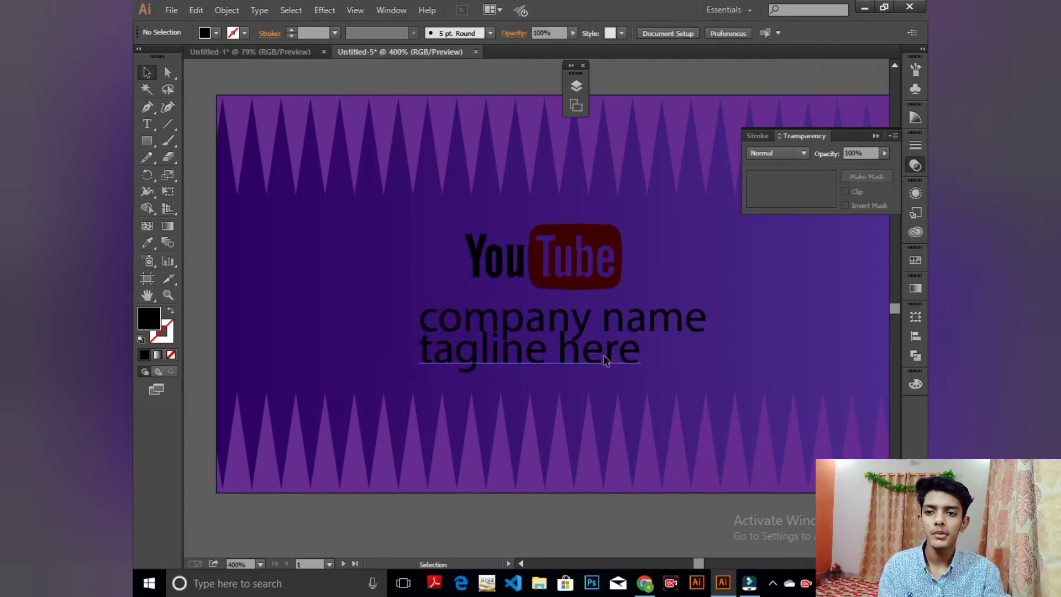
pyautogui.moveTo(632, 362); pyautogui.dragTo(636, 376)
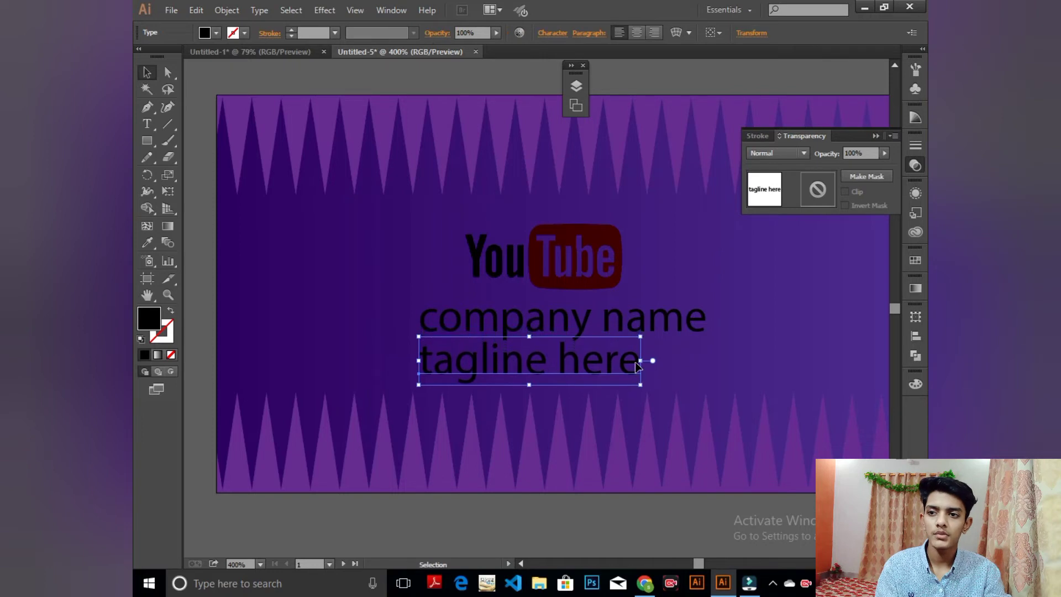
pyautogui.click(730, 364)
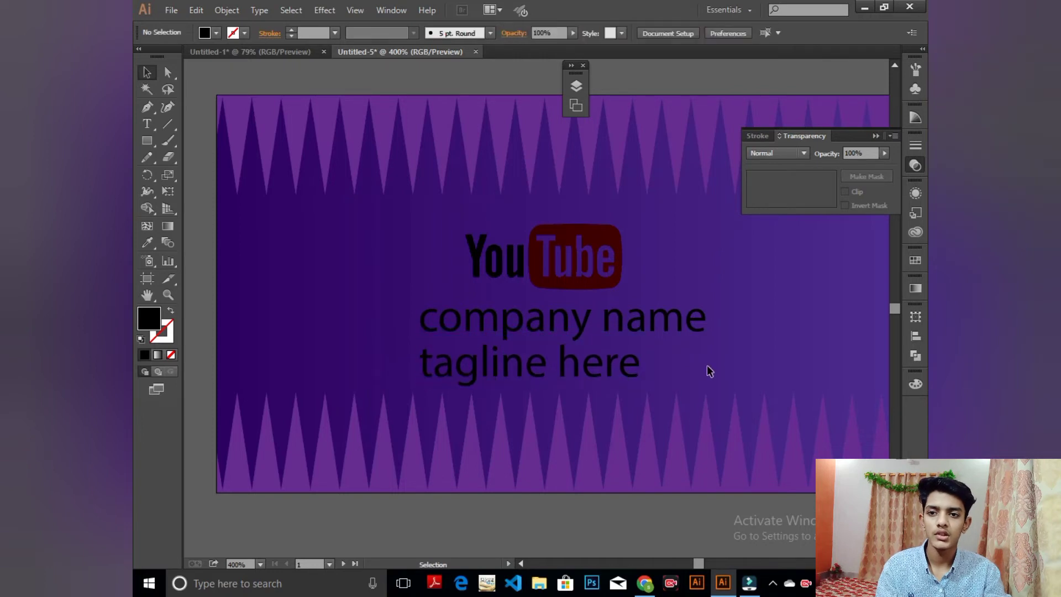
pyautogui.click(521, 363)
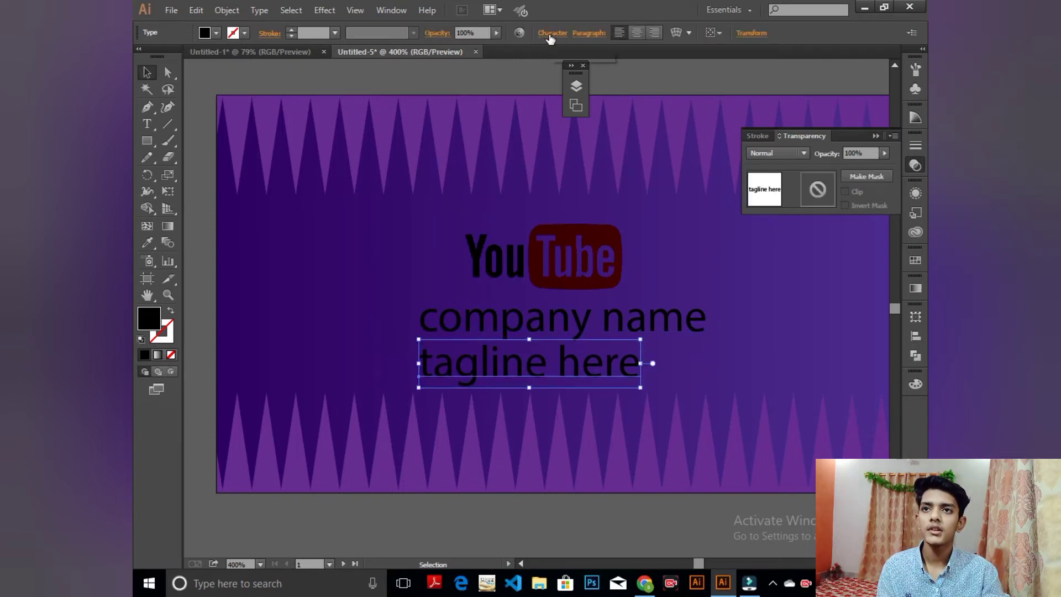
pyautogui.click(148, 123)
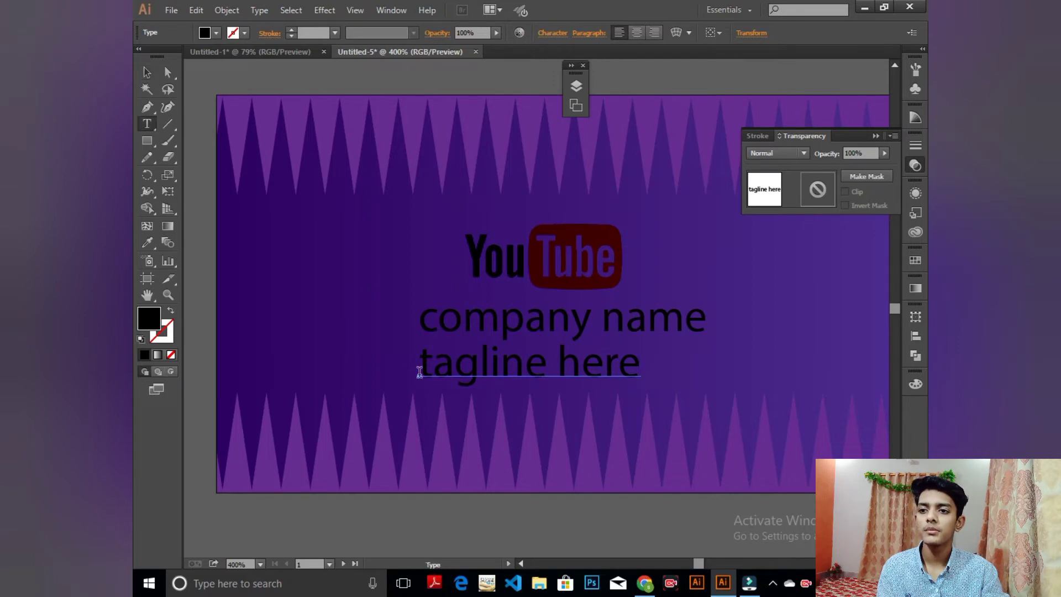
# Step: Capitalise the first letter of the tagline with All Caps so it reads 'Tagline here'
pyautogui.doubleClick(427, 365)
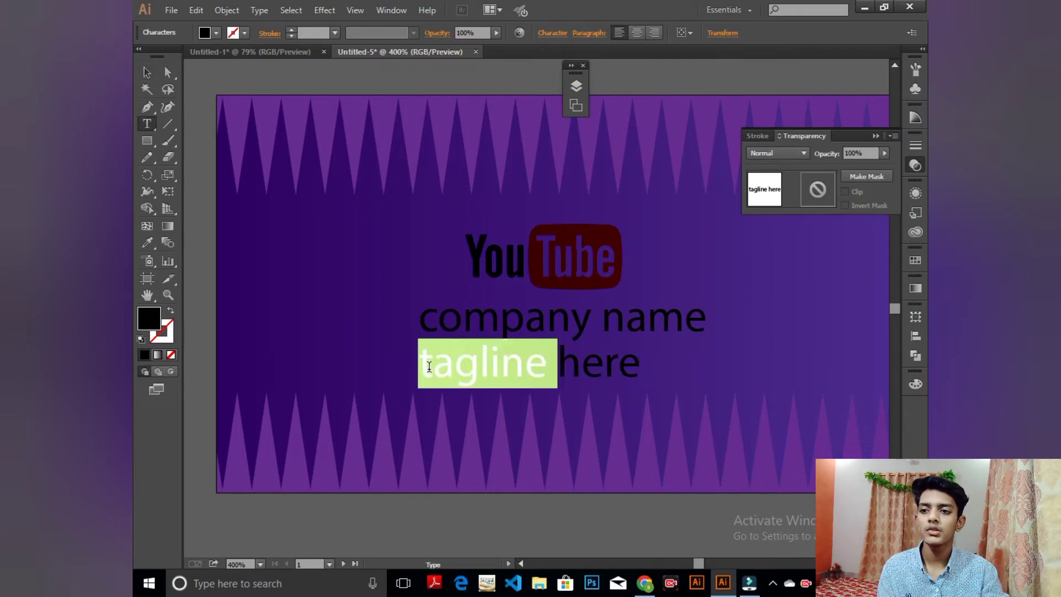
pyautogui.click(429, 365)
pyautogui.doubleClick(429, 365)
pyautogui.click(427, 365)
pyautogui.moveTo(420, 365); pyautogui.dragTo(435, 366)
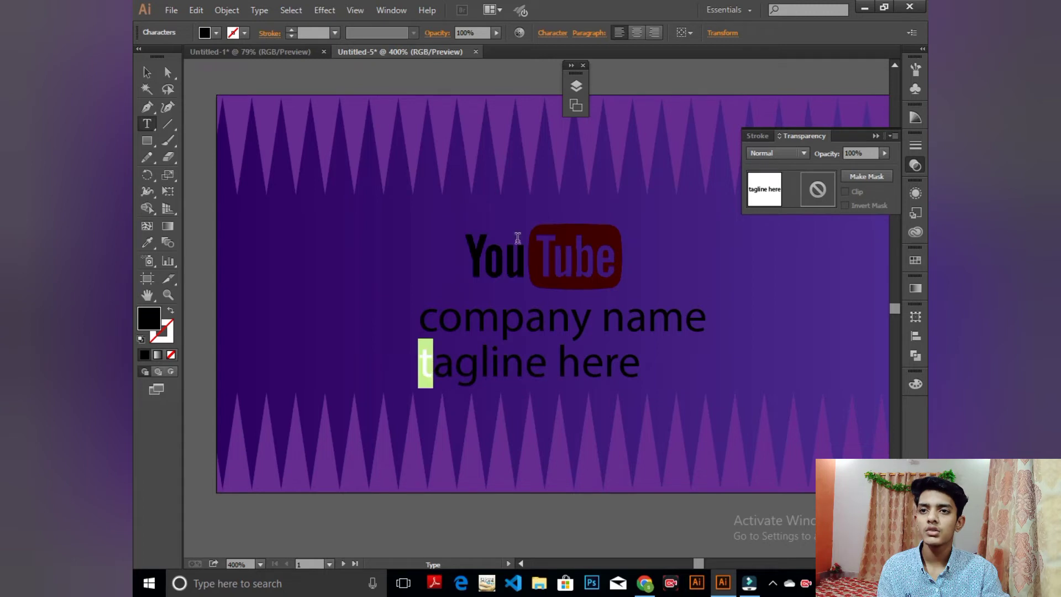
pyautogui.click(546, 33)
pyautogui.click(420, 196)
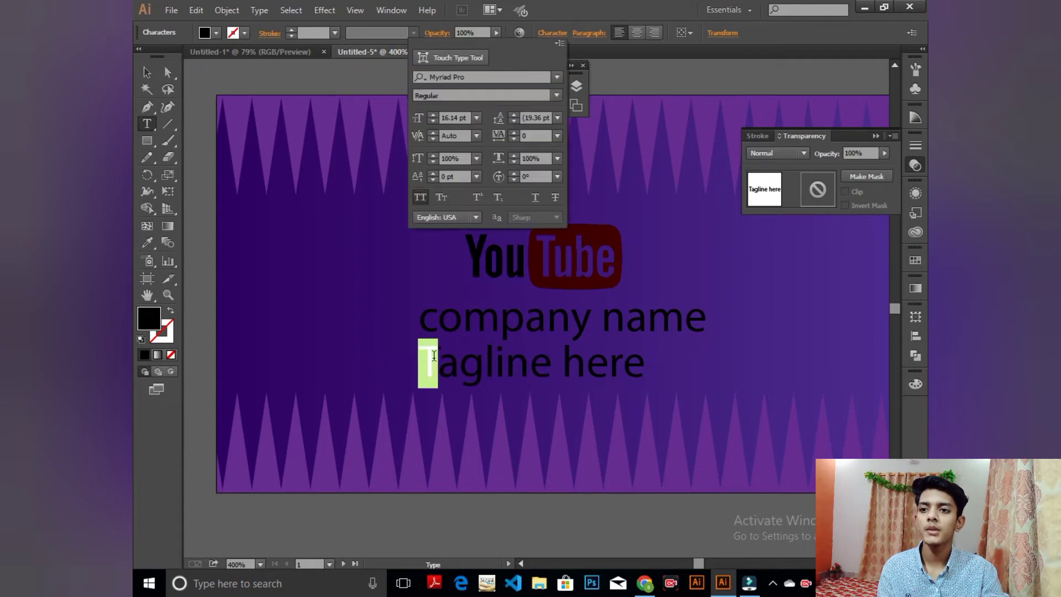
# Step: Capitalise the C so the name line reads 'Company name', then deselect
pyautogui.click(420, 316)
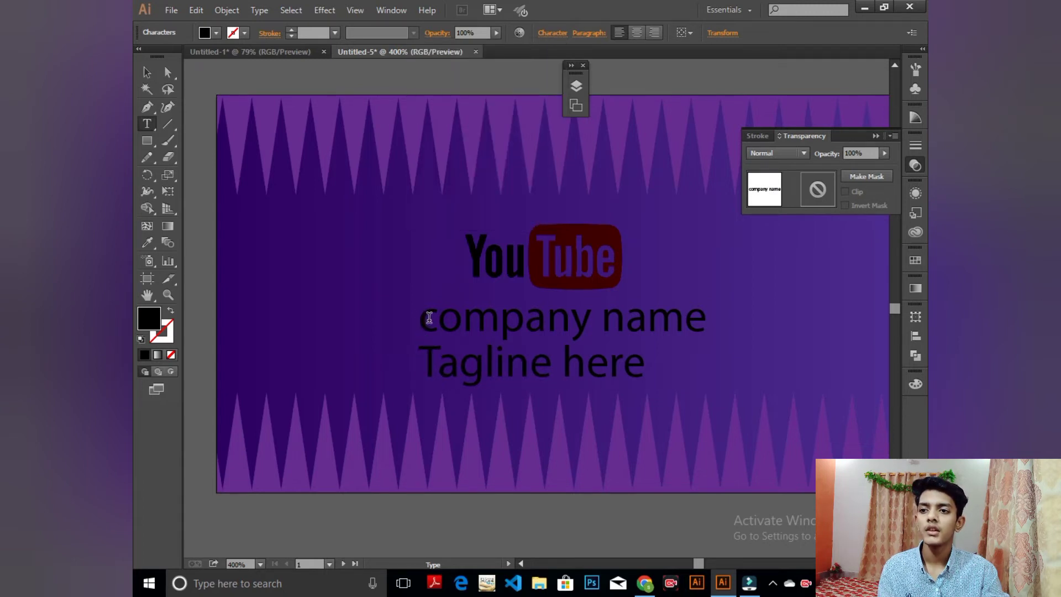
pyautogui.doubleClick(430, 318)
pyautogui.click(418, 319)
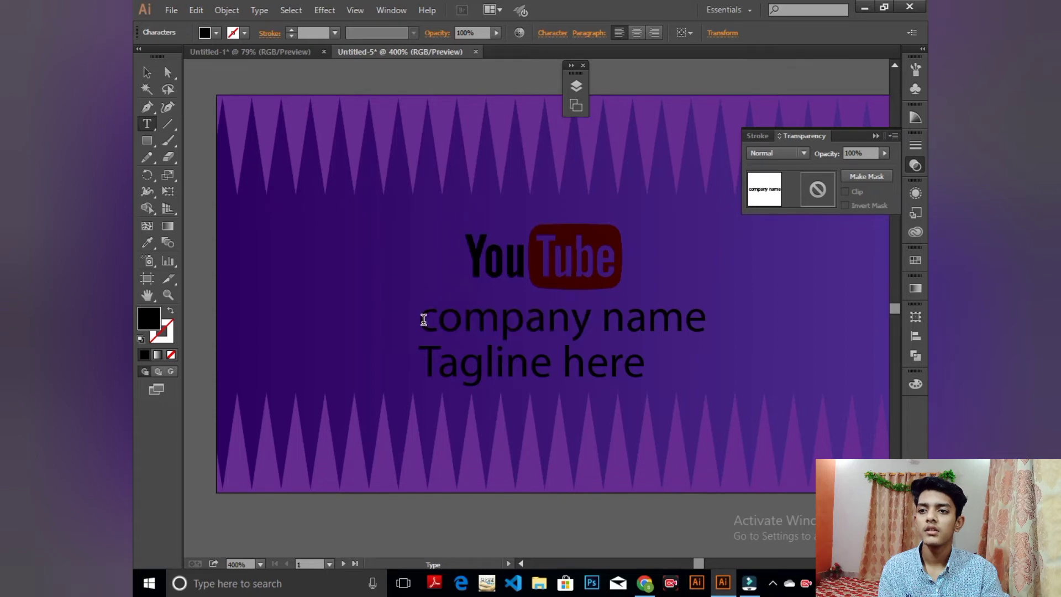
pyautogui.moveTo(417, 315); pyautogui.dragTo(434, 321)
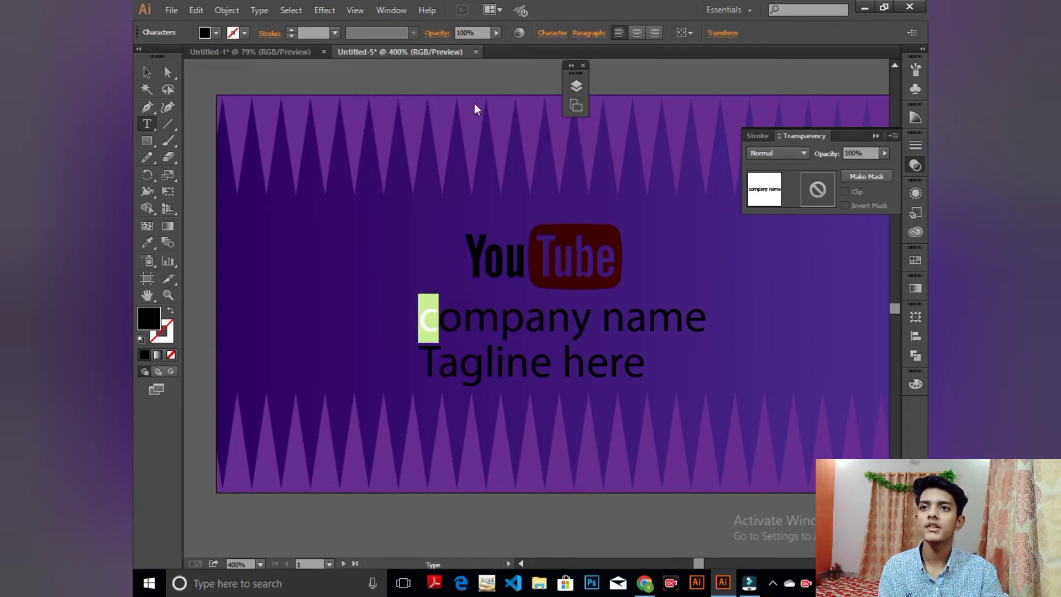
pyautogui.hotkey('ctrl', 't')
pyautogui.click(423, 199)
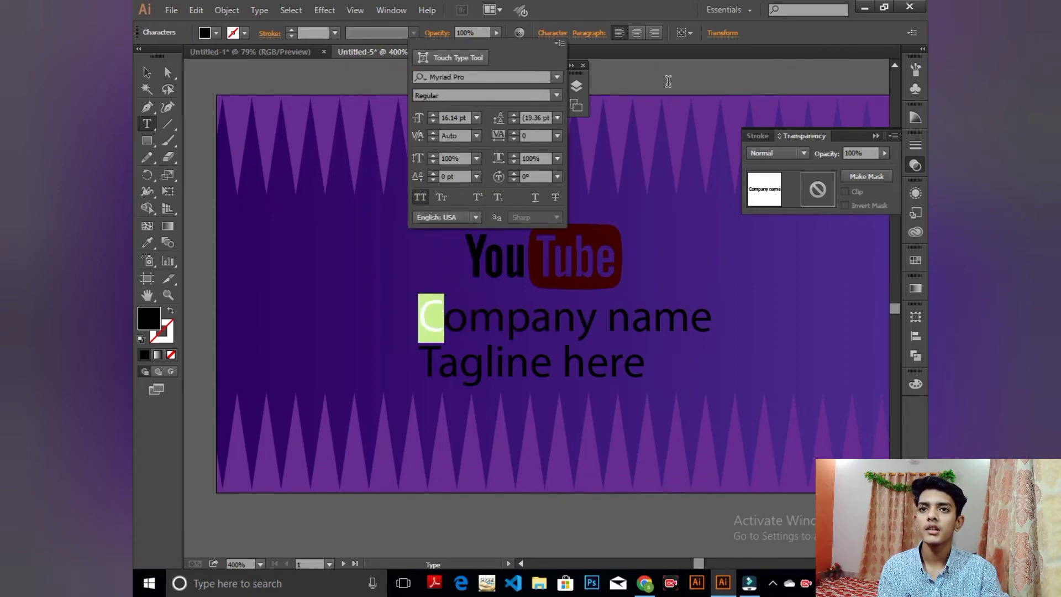
pyautogui.press('Escape')
pyautogui.click(145, 71)
pyautogui.click(466, 194)
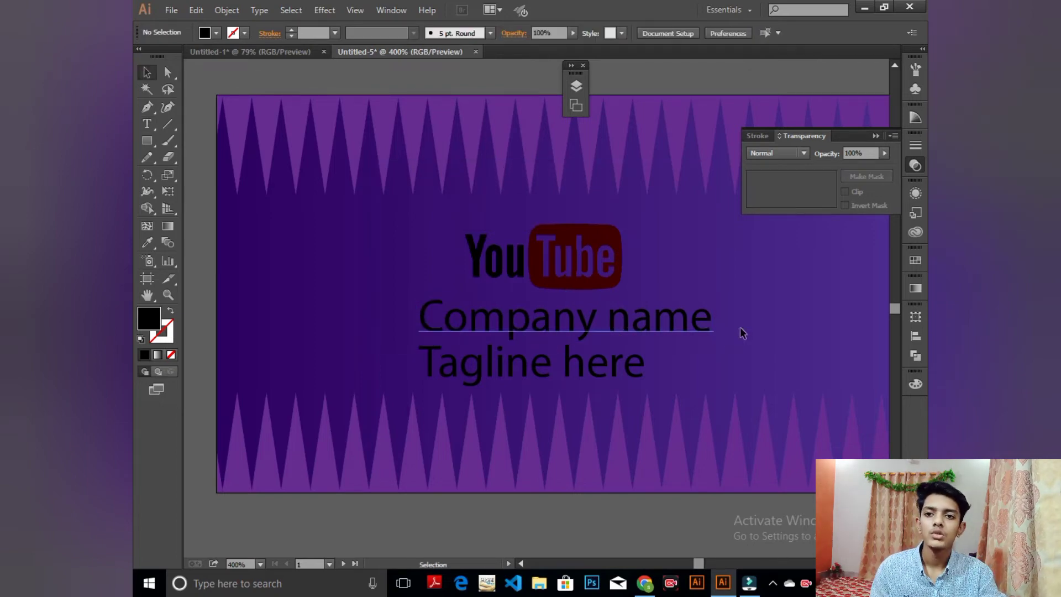
pyautogui.moveTo(749, 315)
pyautogui.mouseDown()
pyautogui.moveTo(628, 296)
pyautogui.moveTo(430, 316)
pyautogui.moveTo(375, 271)
pyautogui.mouseUp()
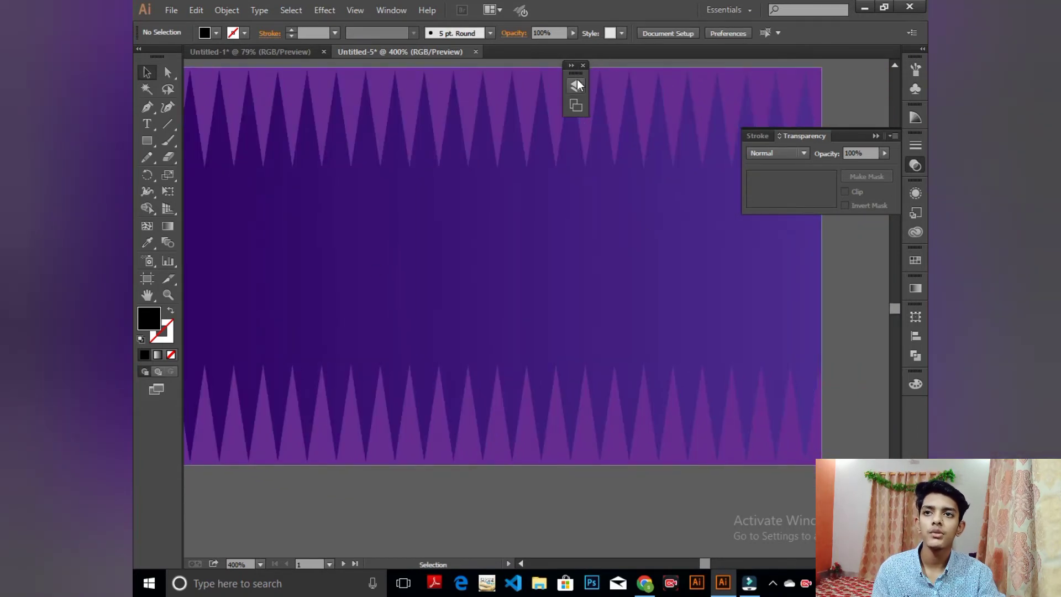
# Step: Copy the QR code from Untitled-1 into the Untitled-5 card document
pyautogui.moveTo(578, 85); pyautogui.dragTo(869, 96)
pyautogui.click(254, 52)
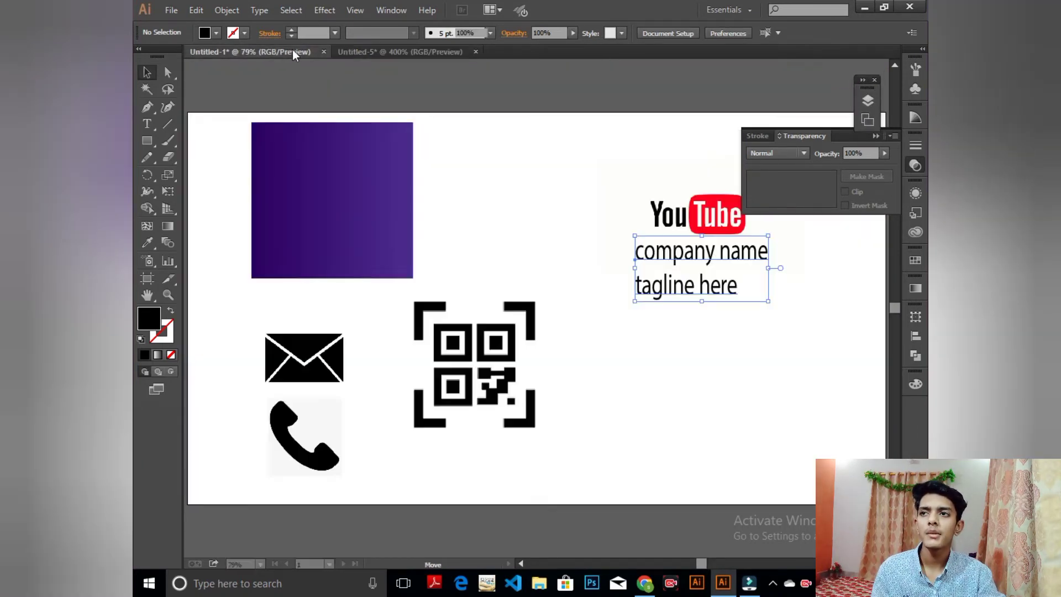
pyautogui.moveTo(495, 381); pyautogui.dragTo(437, 55)
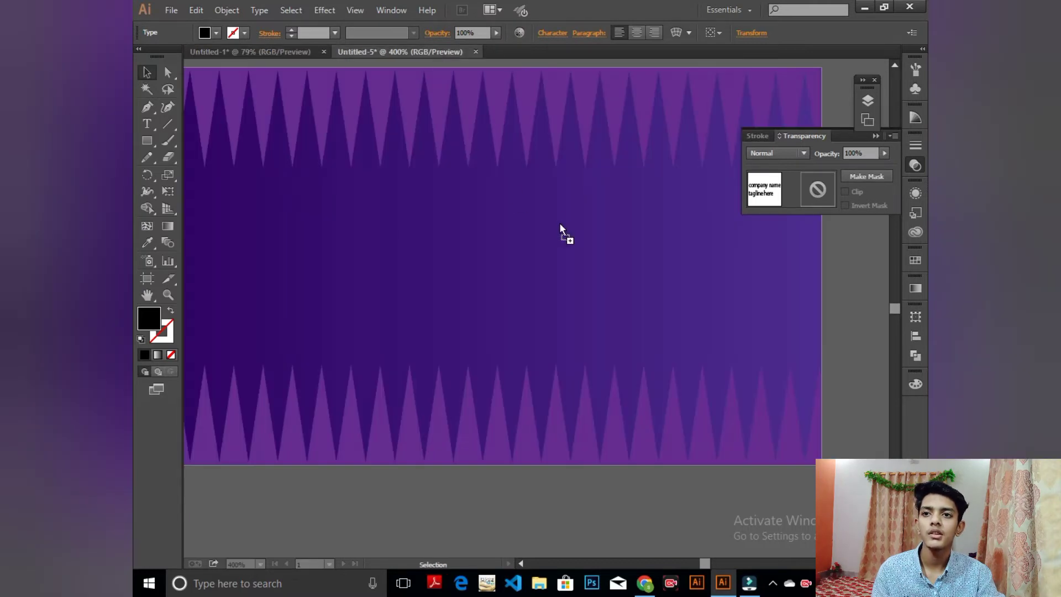
pyautogui.moveTo(560, 226); pyautogui.dragTo(553, 243)
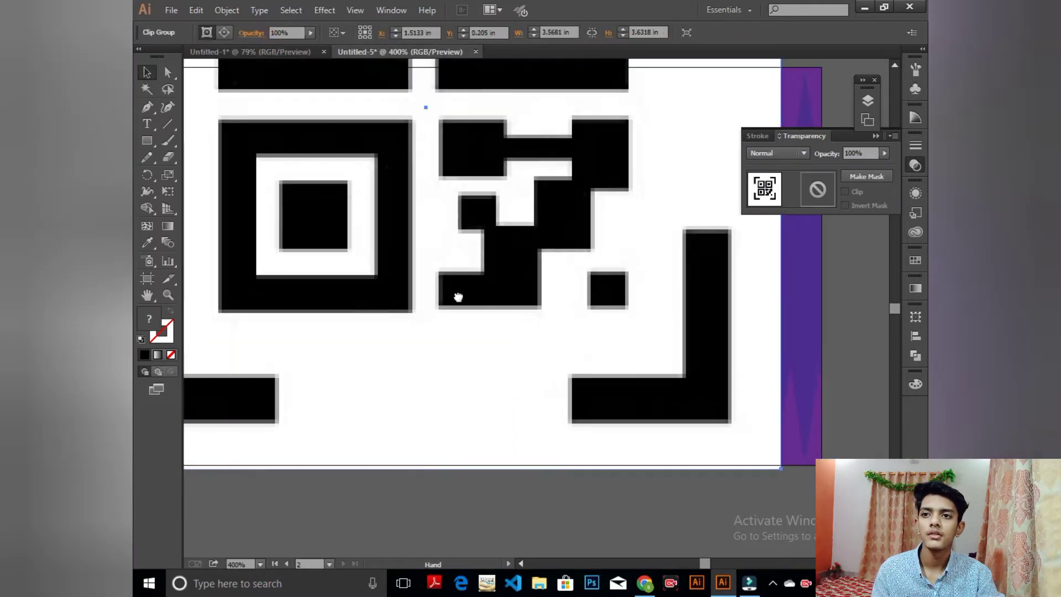
pyautogui.hotkey('ctrl', '-')
pyautogui.hotkey('ctrl', '-')
pyautogui.hotkey('ctrl', '-')
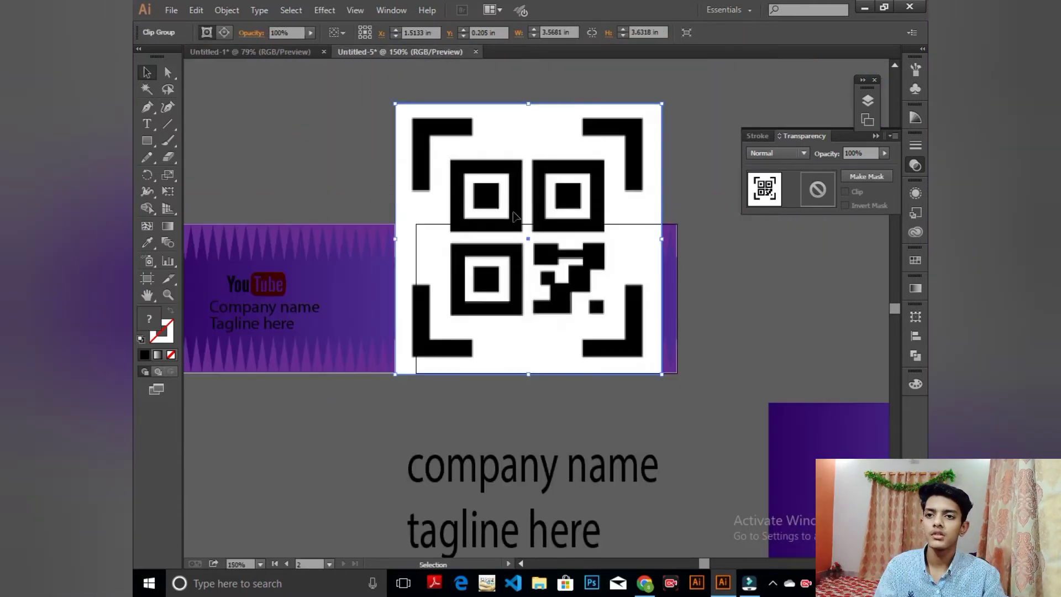
pyautogui.hotkey('ctrl', '-')
pyautogui.hotkey('ctrl', '-')
# Step: Delete the stray company-name text and shrink the QR code onto the back card's right side
pyautogui.click(517, 383)
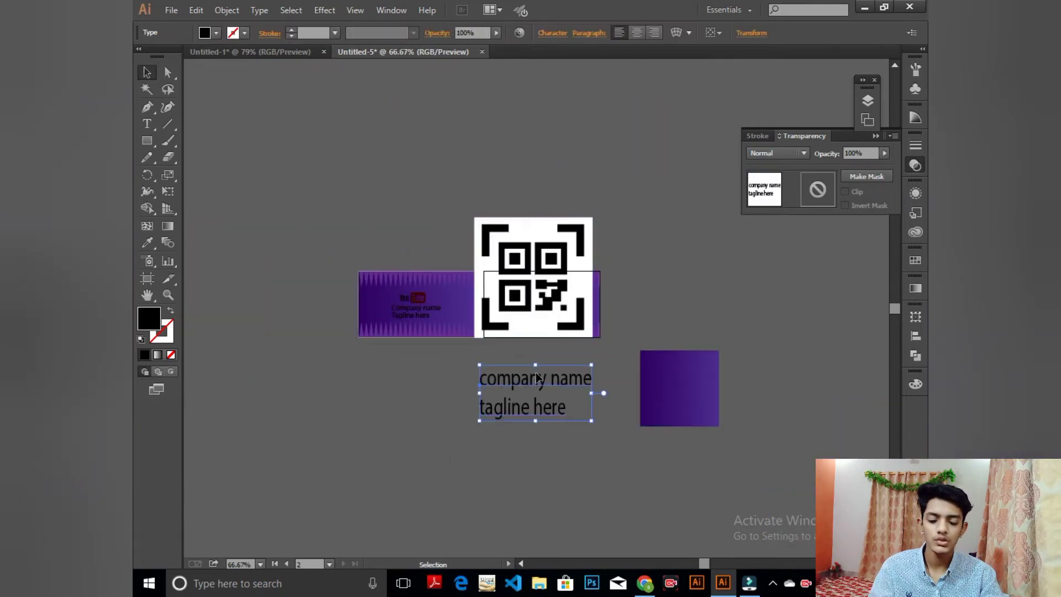
pyautogui.press('Delete')
pyautogui.moveTo(565, 272); pyautogui.dragTo(562, 414)
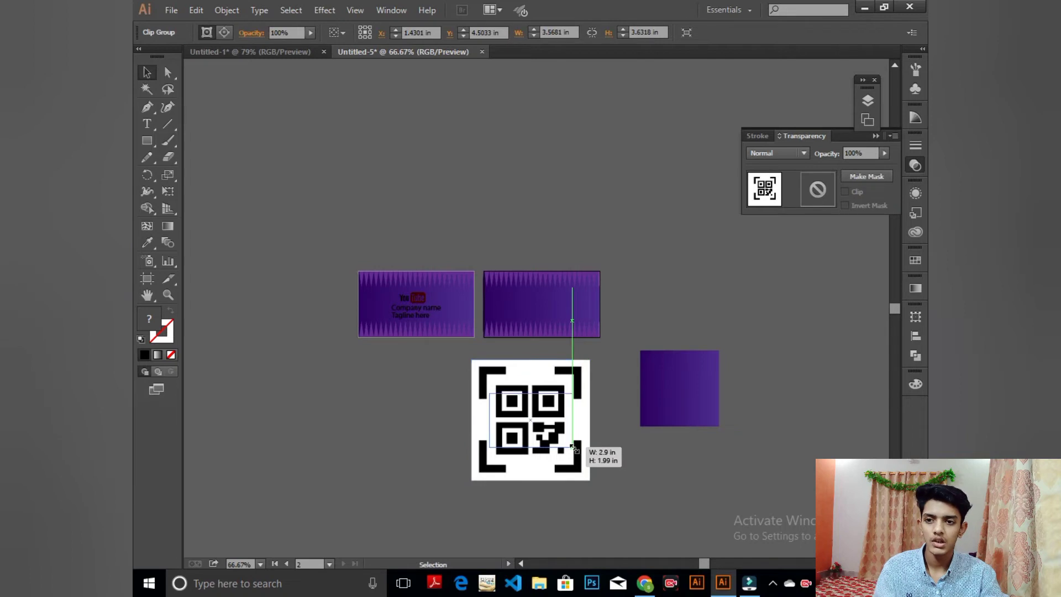
pyautogui.moveTo(590, 481)
pyautogui.mouseDown()
pyautogui.moveTo(562, 437)
pyautogui.moveTo(575, 308)
pyautogui.mouseUp()
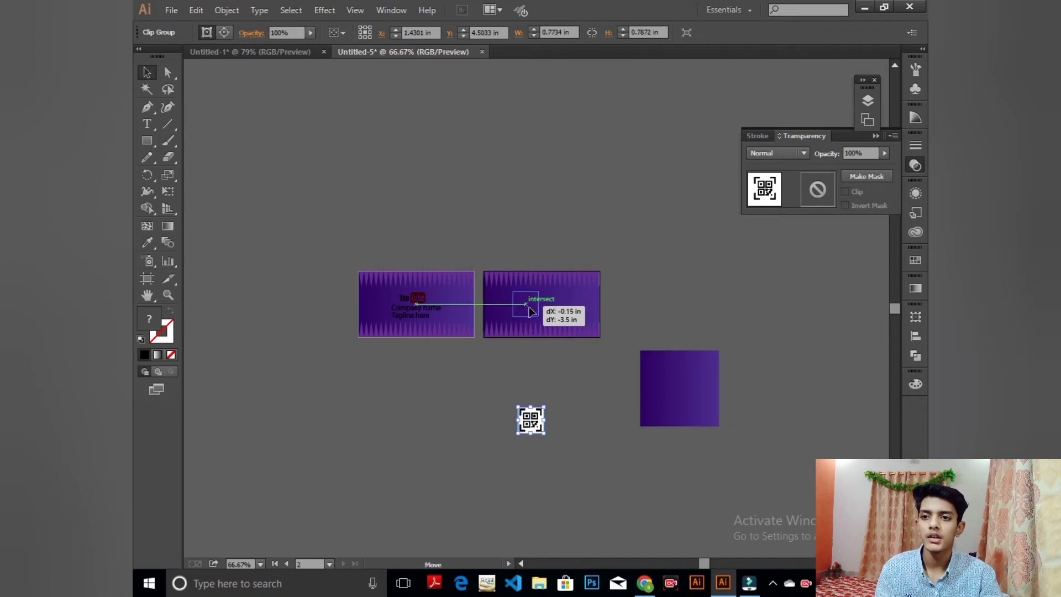
pyautogui.click(540, 326)
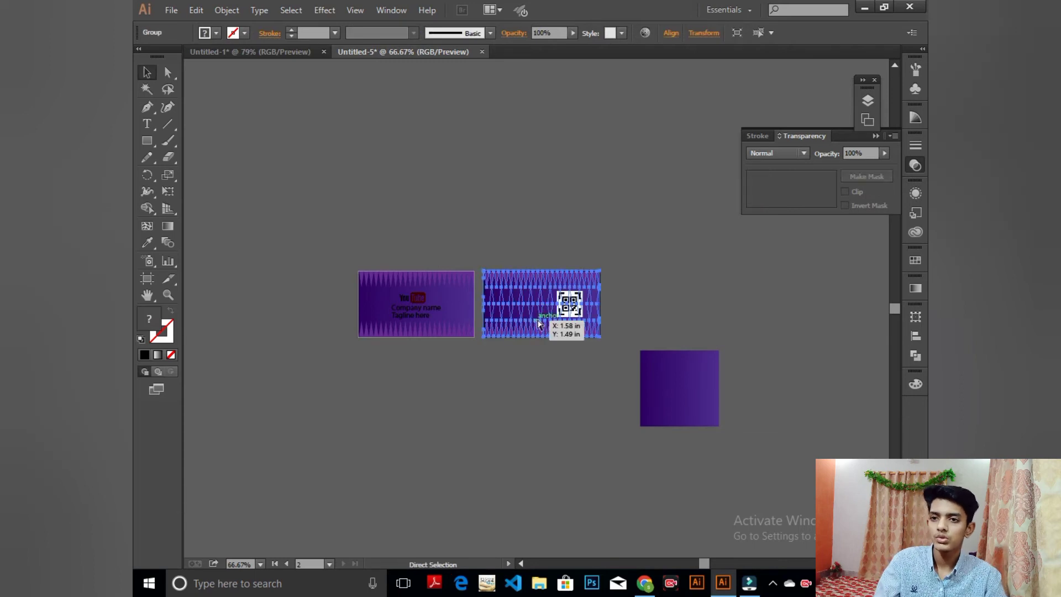
# Step: Carry the envelope icon from Untitled-1 over to the card document
pyautogui.click(556, 426)
pyautogui.click(307, 51)
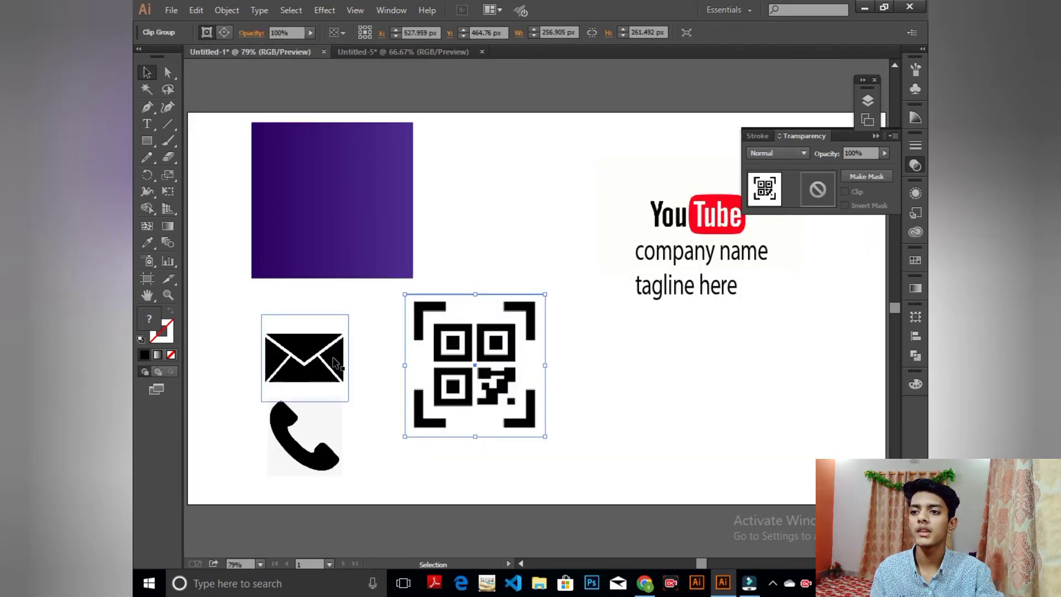
pyautogui.moveTo(334, 363)
pyautogui.mouseDown()
pyautogui.moveTo(428, 52)
pyautogui.moveTo(501, 150)
pyautogui.mouseUp()
# Step: Paste the phone icon into the card document and place it beside the envelope
pyautogui.click(301, 51)
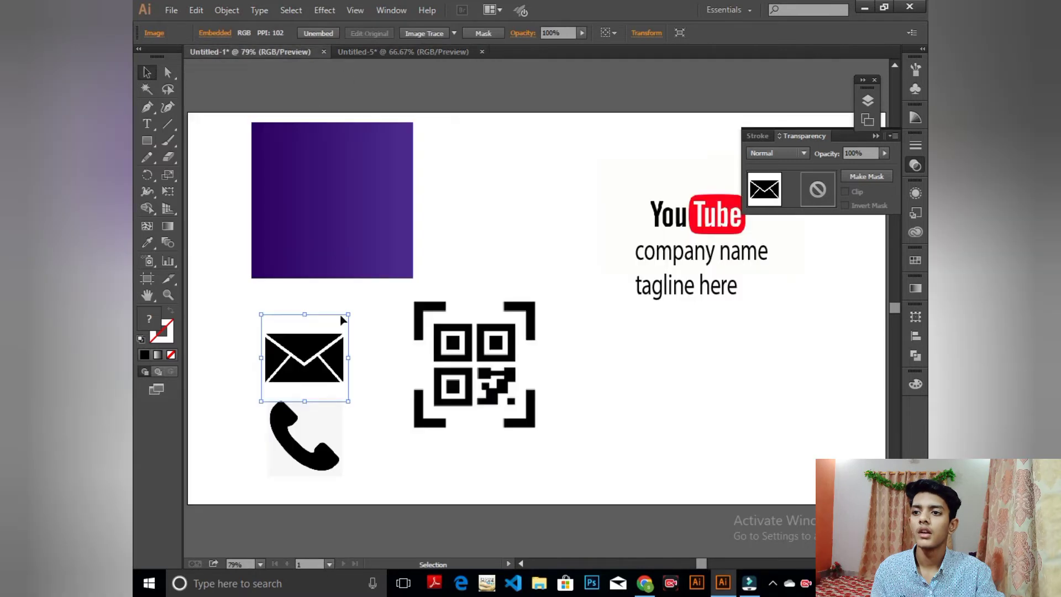
pyautogui.click(448, 50)
pyautogui.hotkey('ctrl', 'v')
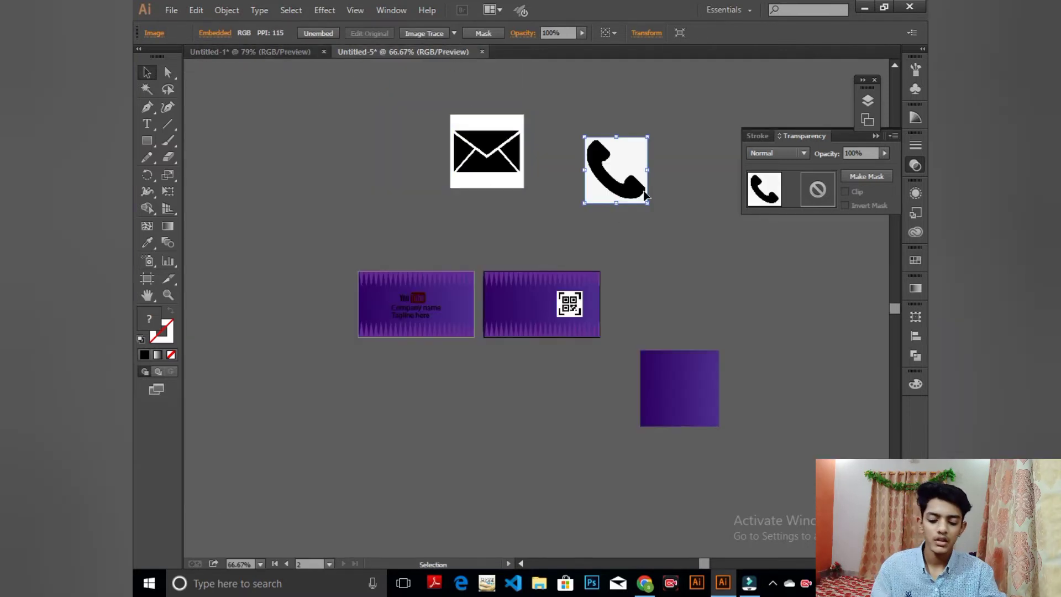
pyautogui.hotkey('ctrl', '+')
pyautogui.hotkey('ctrl', '+')
pyautogui.moveTo(644, 190); pyautogui.dragTo(647, 307)
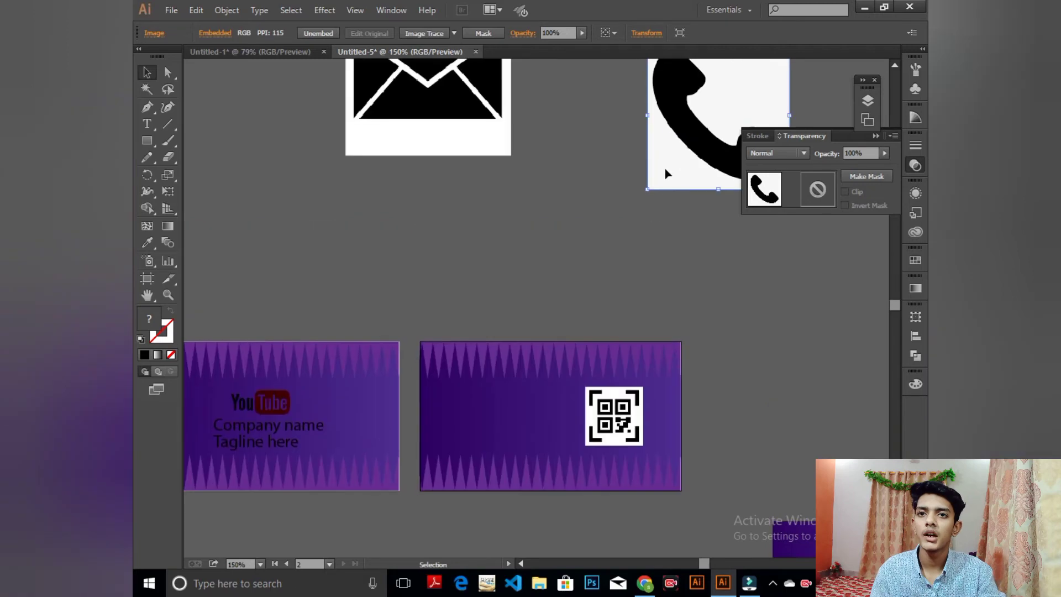
pyautogui.moveTo(664, 167); pyautogui.dragTo(501, 281)
# Step: Shrink both icons together and stack the envelope above the phone on the back card's left
pyautogui.click(431, 155)
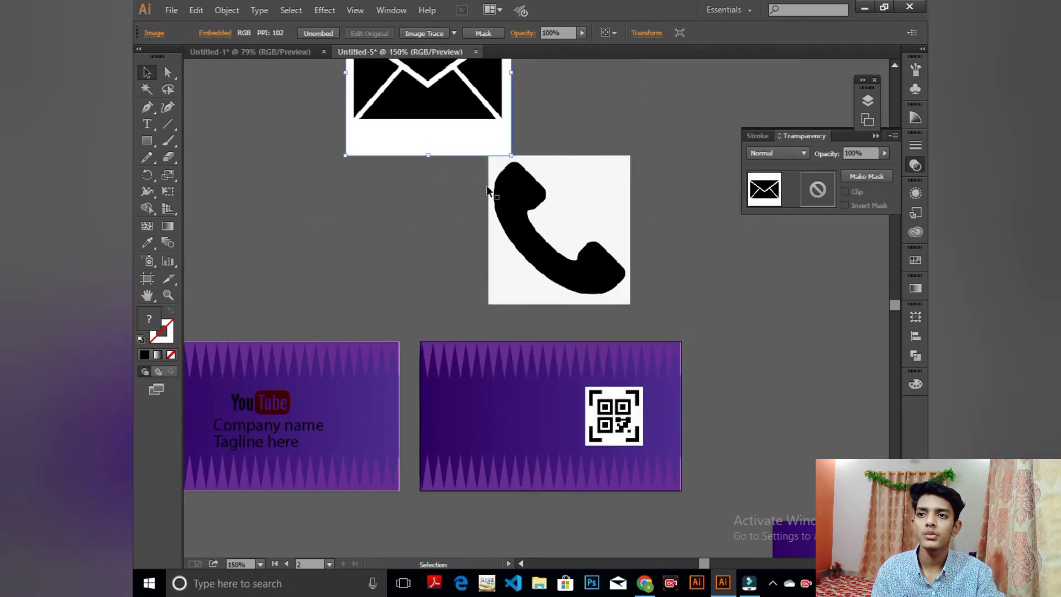
pyautogui.keyDown('shift'); pyautogui.click(605, 301); pyautogui.keyUp('shift')
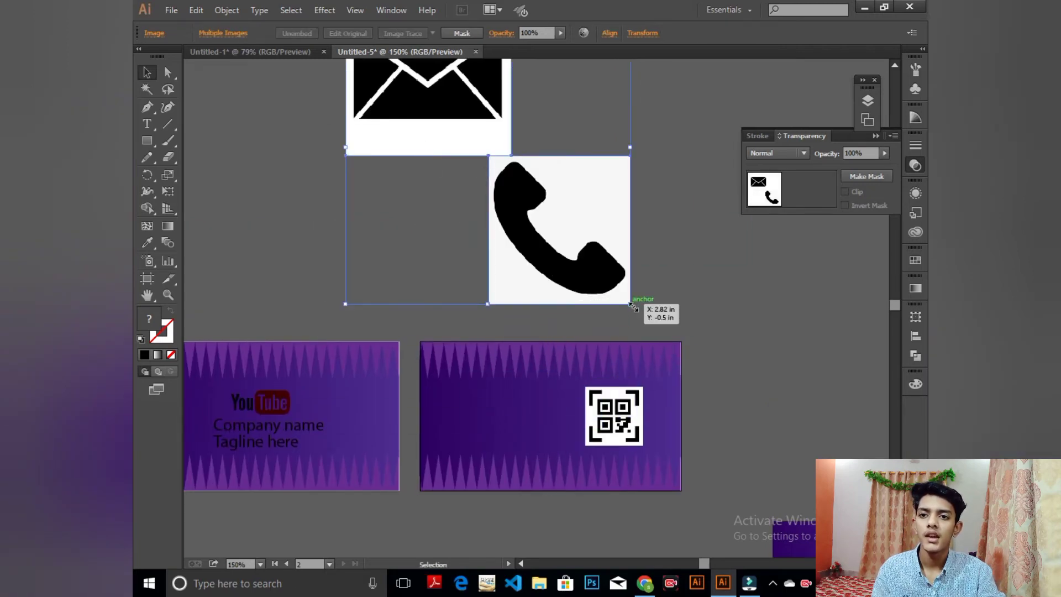
pyautogui.moveTo(630, 303)
pyautogui.mouseDown()
pyautogui.moveTo(597, 232)
pyautogui.moveTo(508, 176)
pyautogui.mouseUp()
pyautogui.hotkey('ctrl', 'shift', 'a')
pyautogui.moveTo(471, 140); pyautogui.dragTo(458, 403)
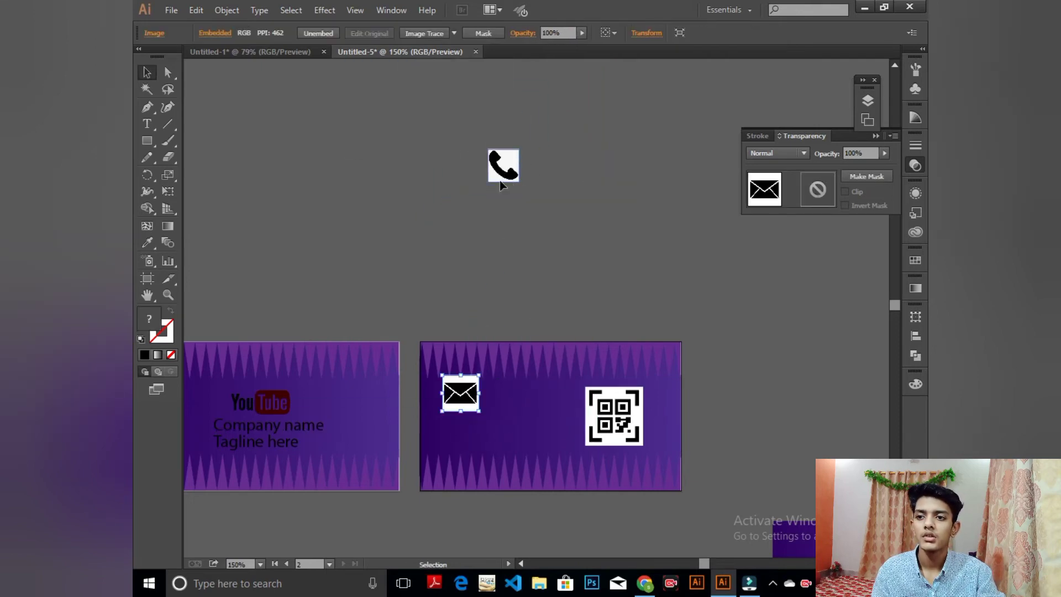
pyautogui.moveTo(502, 185); pyautogui.dragTo(459, 437)
# Step: Shrink the envelope and phone icons slightly and shift them left and down
pyautogui.click(500, 276)
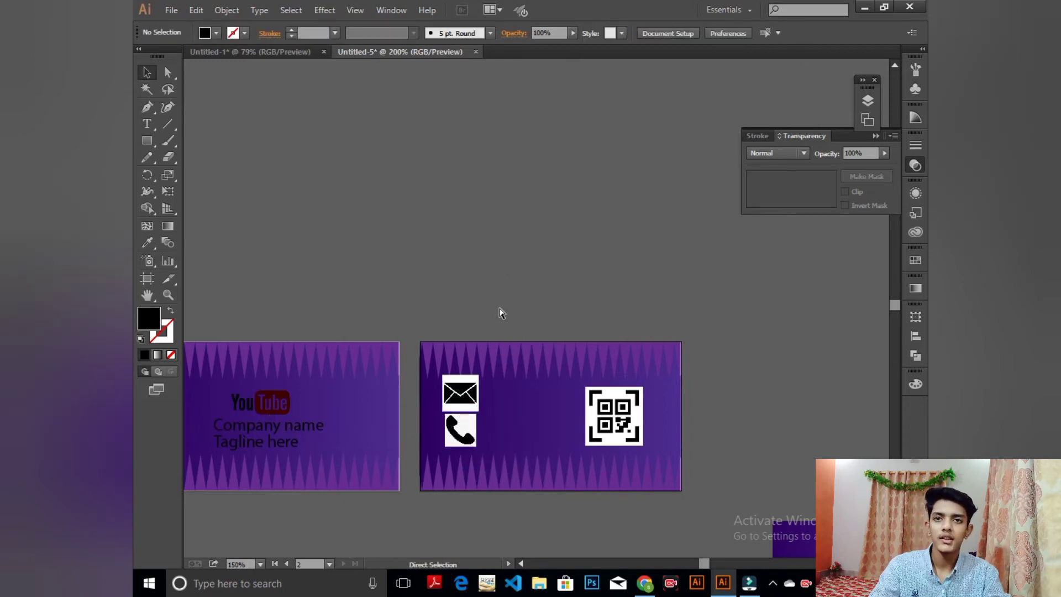
pyautogui.hotkey('ctrl', '=')
pyautogui.hotkey('ctrl', '=')
pyautogui.hotkey('ctrl', '=')
pyautogui.scroll(-2, 528, 164)
pyautogui.scroll(-5, 498, 249)
pyautogui.hscroll(-2, 497, 248)
pyautogui.click(481, 251)
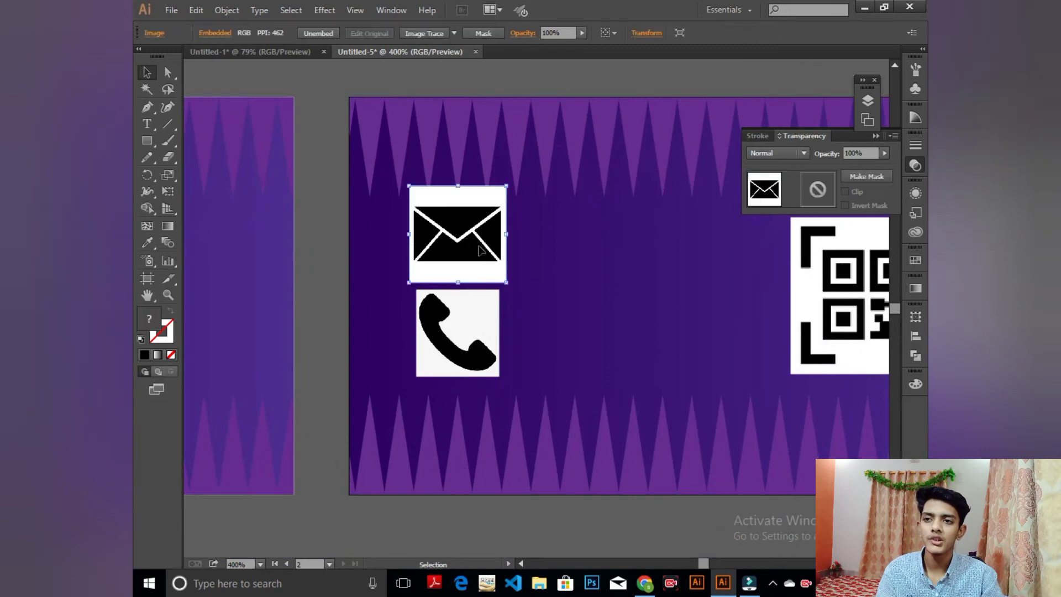
pyautogui.hotkey('ctrl', '=')
pyautogui.click(448, 336)
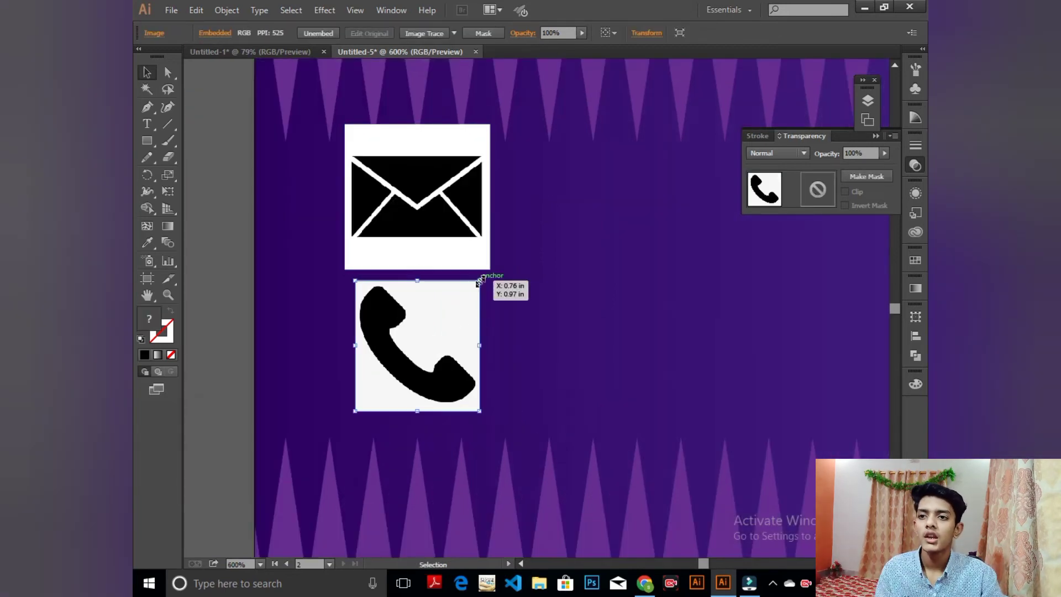
pyautogui.keyDown('shift'); pyautogui.click(456, 228); pyautogui.keyUp('shift')
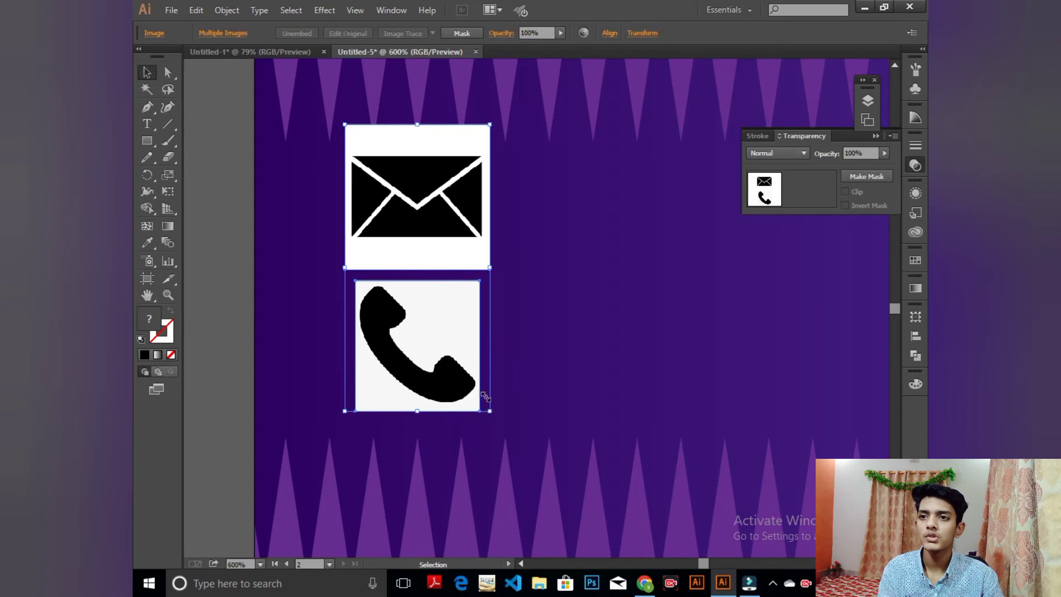
pyautogui.moveTo(485, 396); pyautogui.dragTo(466, 362)
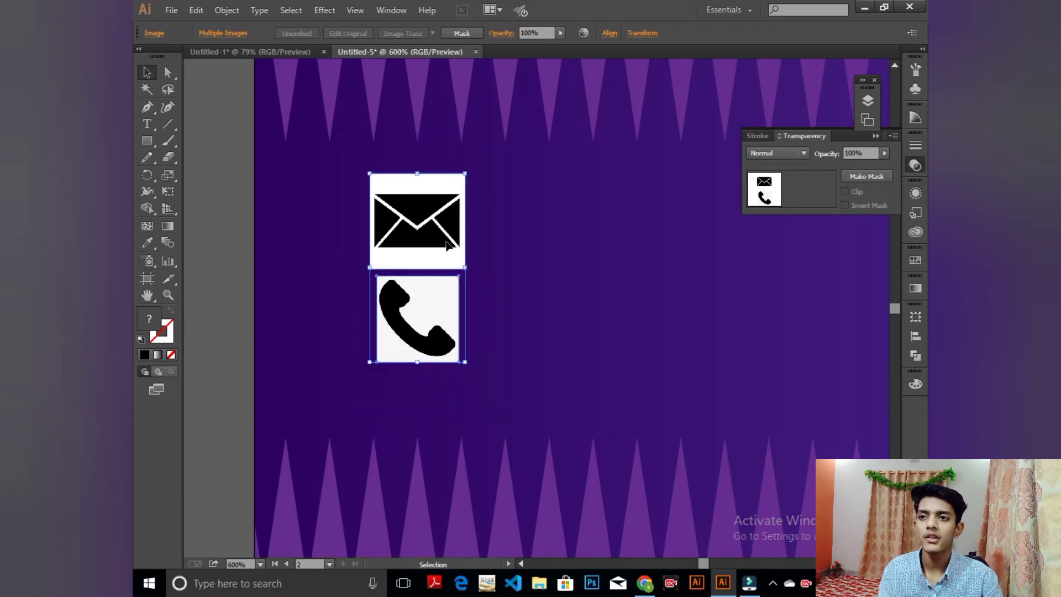
pyautogui.moveTo(448, 245); pyautogui.dragTo(423, 264)
# Step: Space the phone and envelope icons apart and set both to Multiply blend mode
pyautogui.click(431, 332)
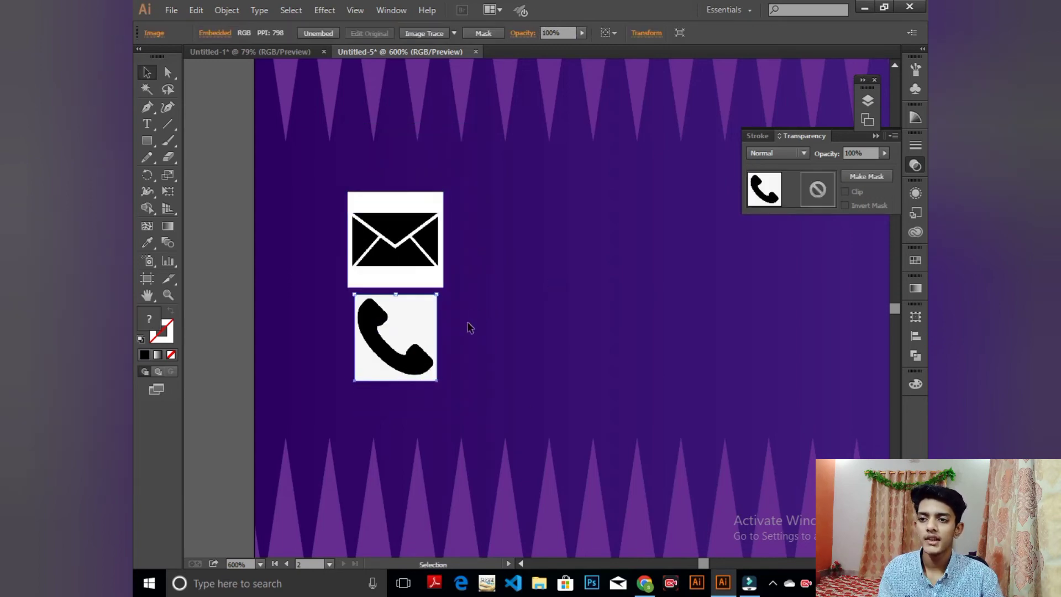
pyautogui.press('Down')
pyautogui.press('Down')
pyautogui.press('Down')
pyautogui.press('Down')
pyautogui.press('Down')
pyautogui.press('Down')
pyautogui.click(411, 218)
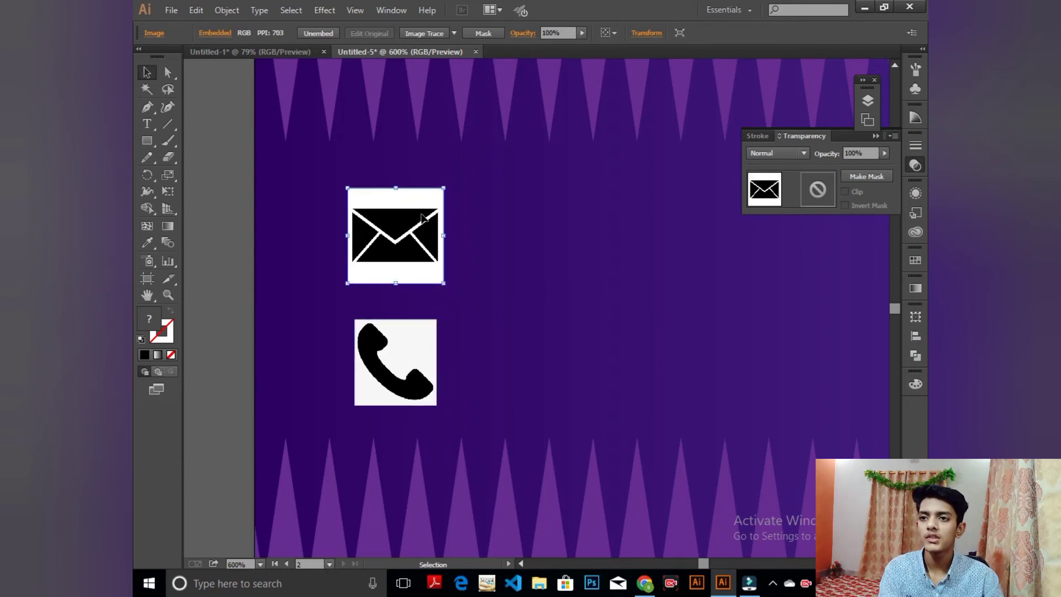
pyautogui.press('Up')
pyautogui.press('Up')
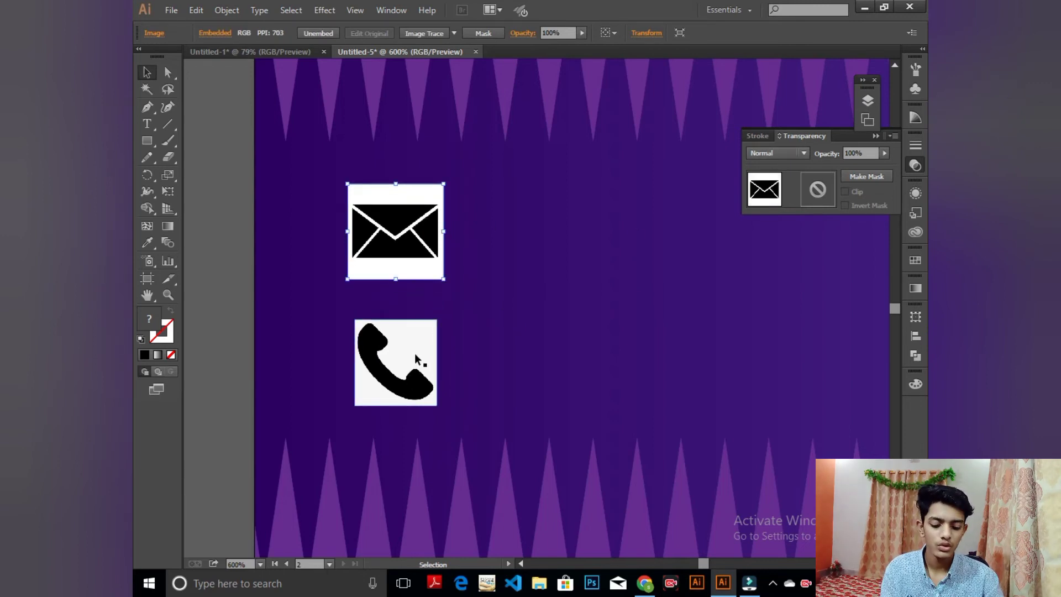
pyautogui.keyDown('shift'); pyautogui.click(417, 359); pyautogui.keyUp('shift')
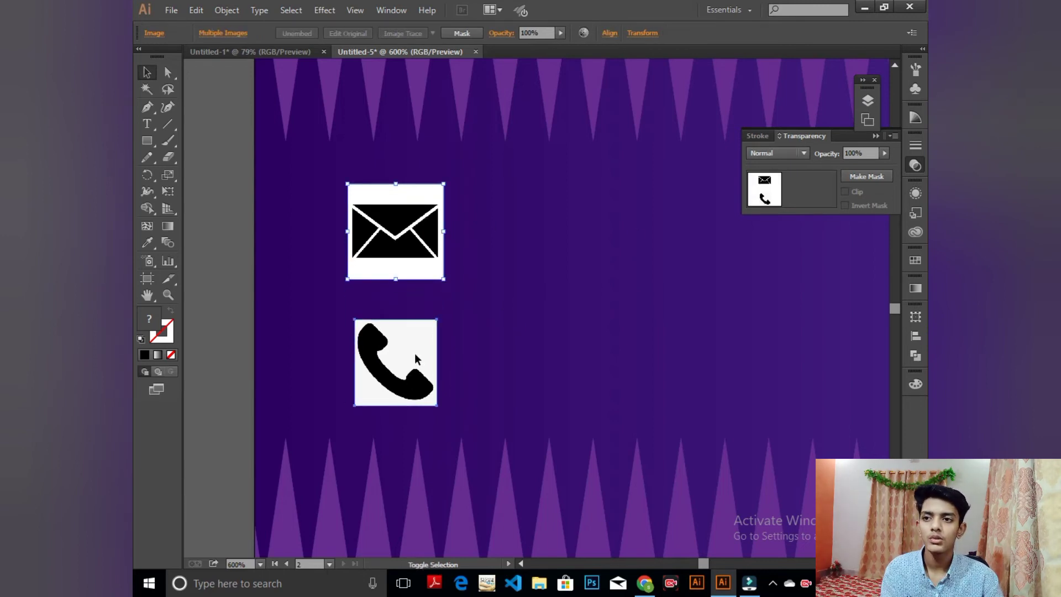
pyautogui.click(784, 157)
pyautogui.click(783, 198)
pyautogui.click(504, 230)
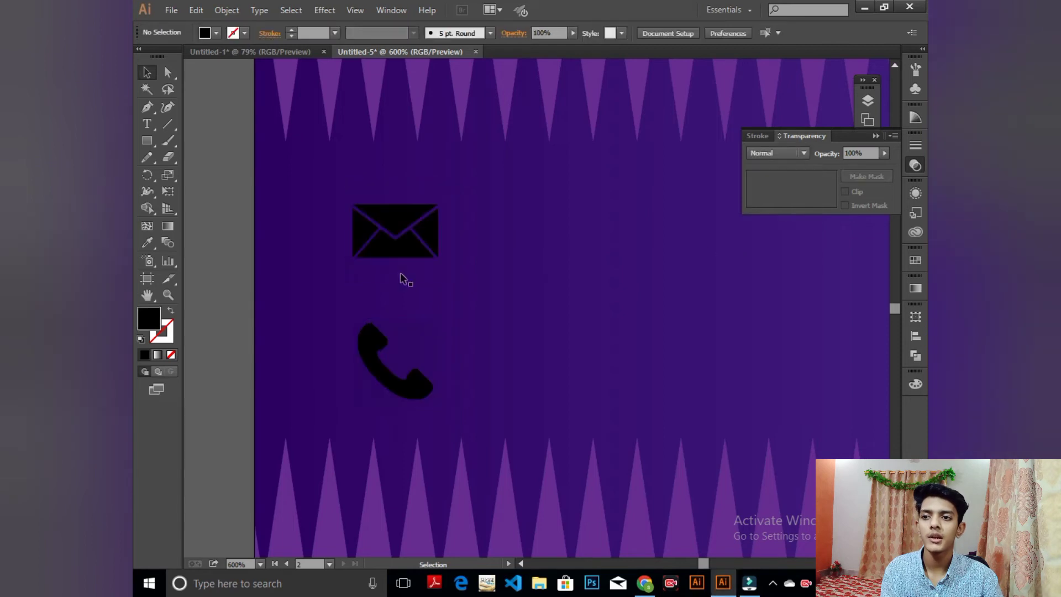
# Step: Replace a test name with the contact email address as a text line beside the envelope
pyautogui.click(154, 127)
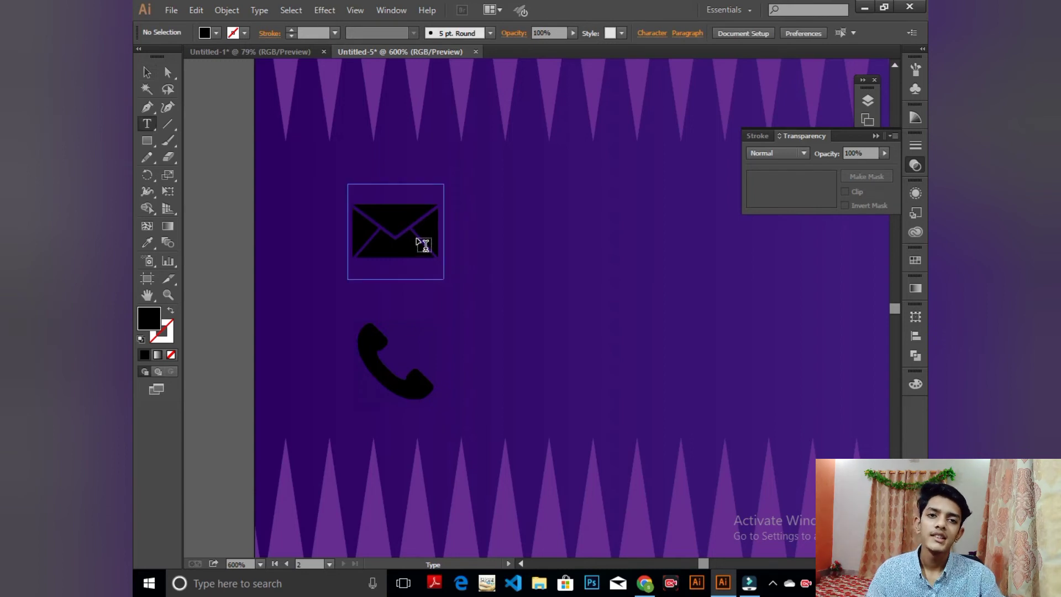
pyautogui.click(476, 227)
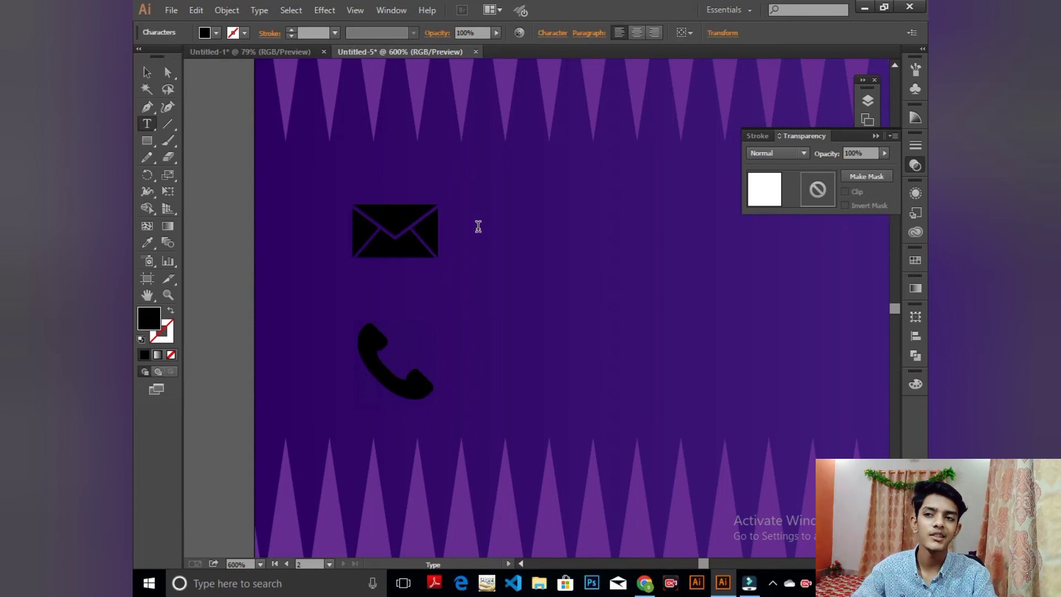
pyautogui.write('S')
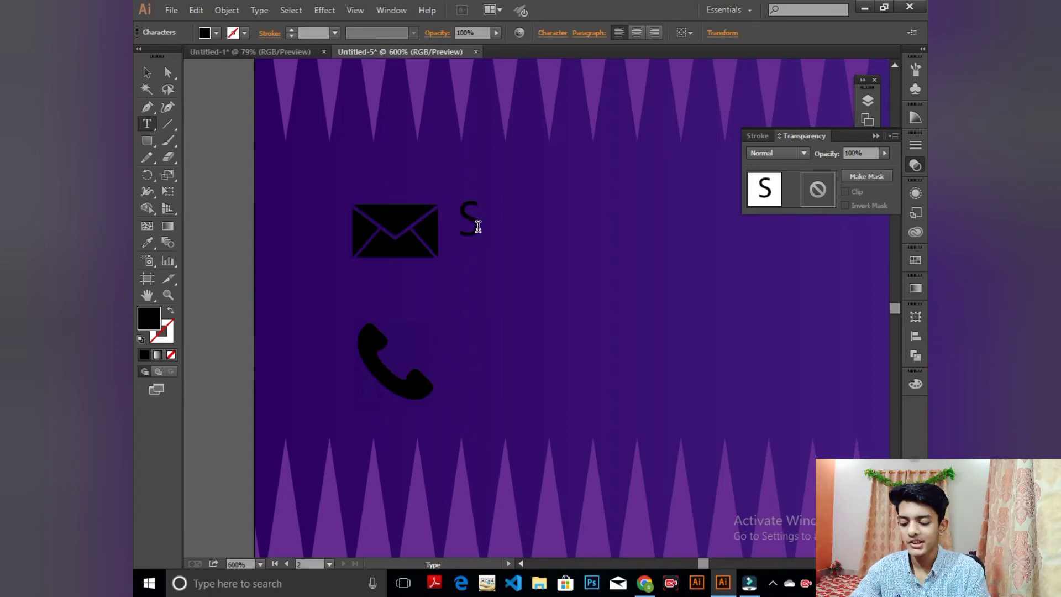
pyautogui.write('HAYA')
pyautogui.write(' P')
pyautogui.press('BackSpace')
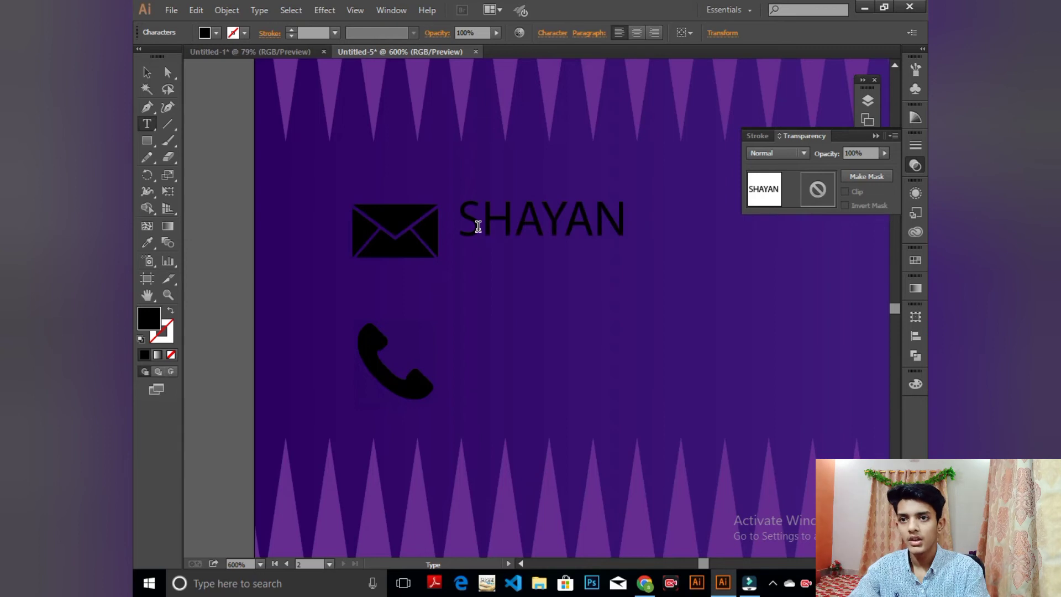
pyautogui.press('BackSpace')
pyautogui.press('BackSpace')
pyautogui.press('BackSpace')
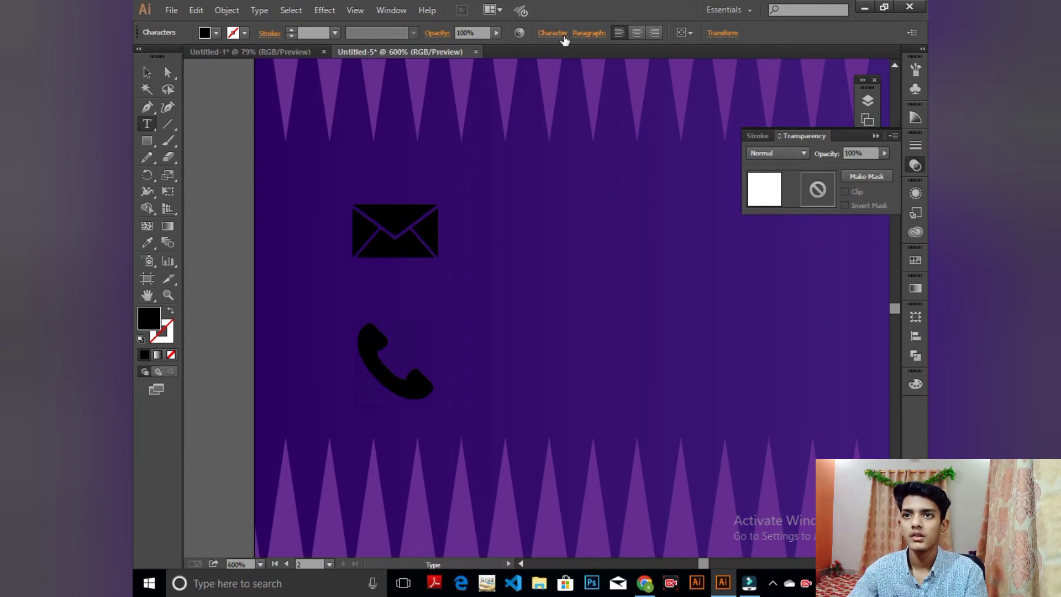
pyautogui.click(553, 34)
pyautogui.click(457, 236)
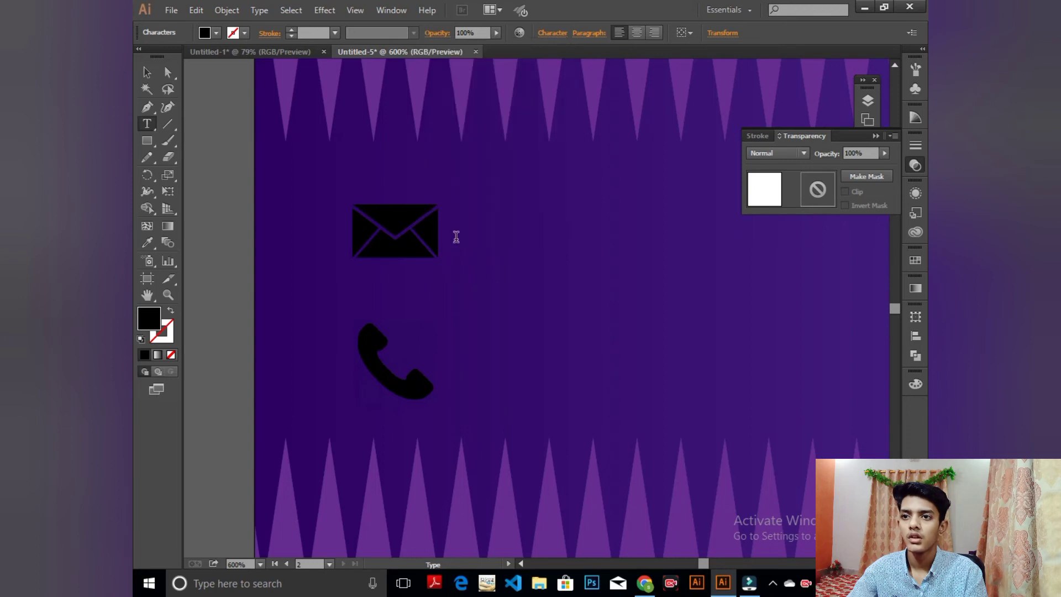
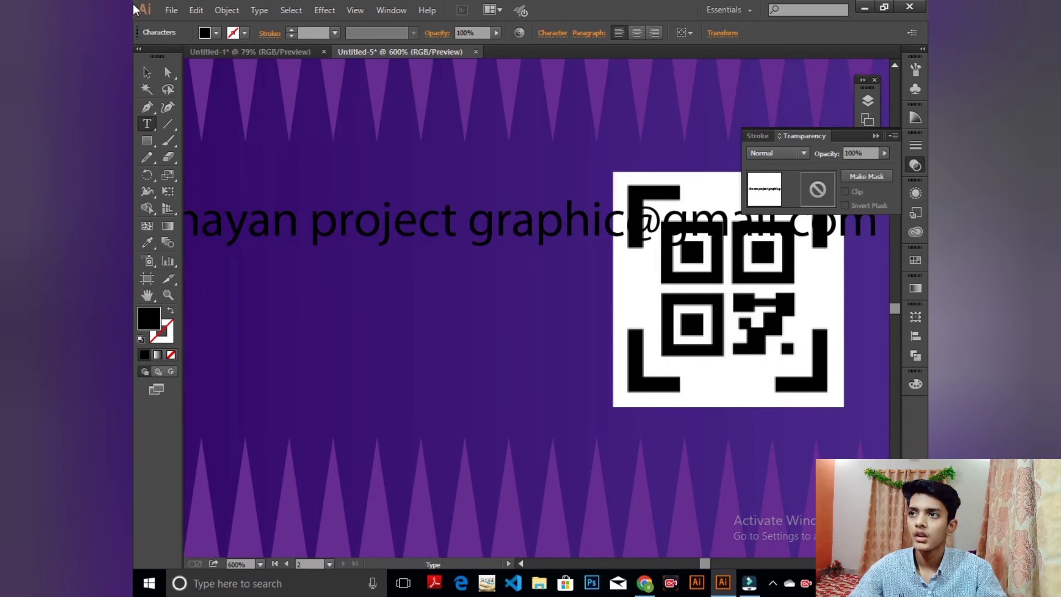
# Step: Scale the email text down to fit beside the envelope icon
pyautogui.click(143, 75)
pyautogui.hotkey('ctrl', '-')
pyautogui.hotkey('ctrl', '-')
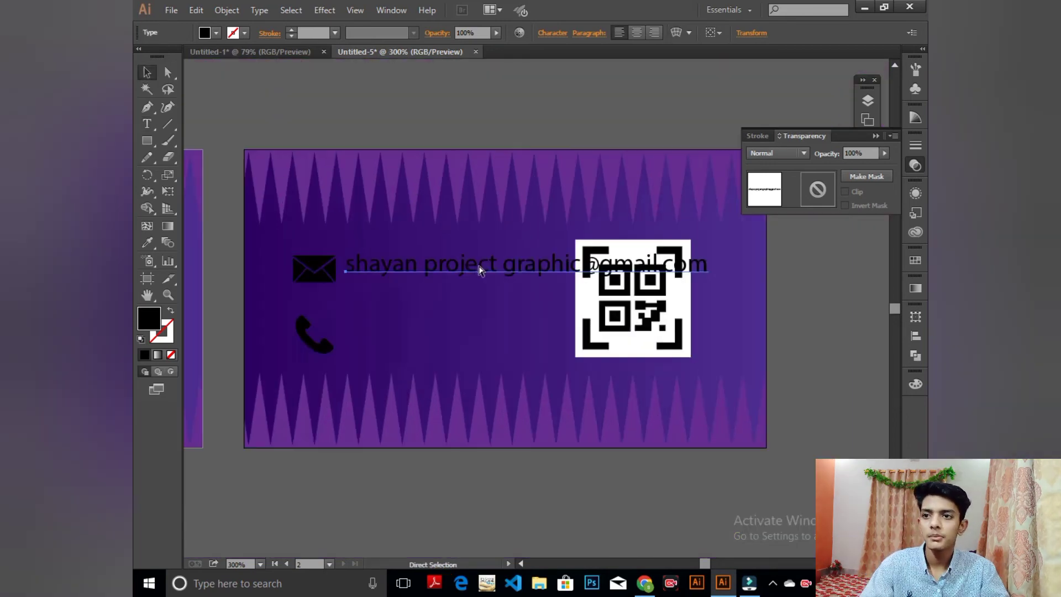
pyautogui.moveTo(481, 270); pyautogui.dragTo(456, 481)
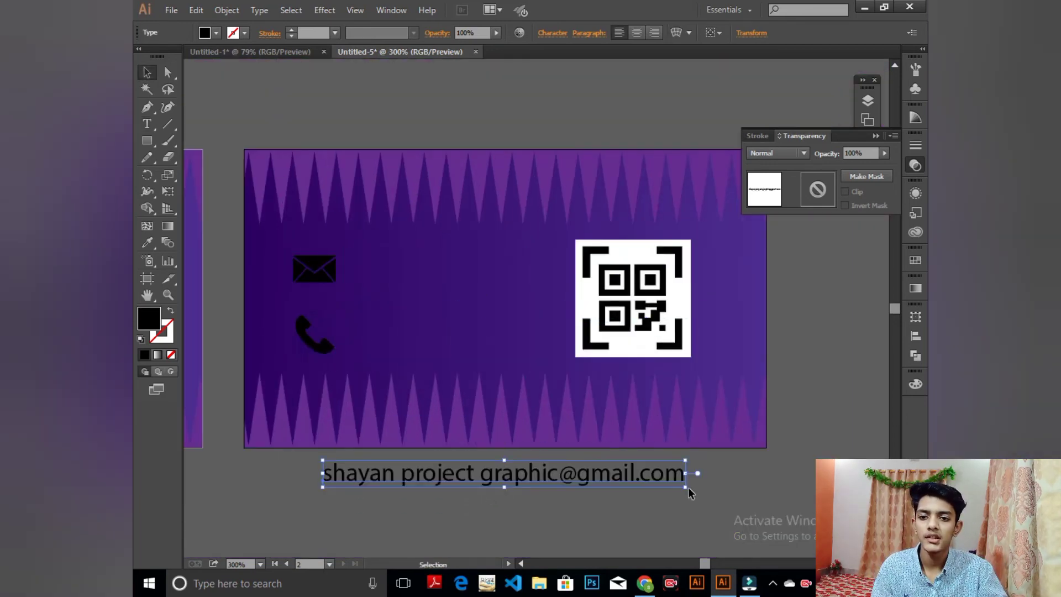
pyautogui.moveTo(686, 487)
pyautogui.mouseDown()
pyautogui.moveTo(600, 486)
pyautogui.moveTo(491, 275)
pyautogui.mouseUp()
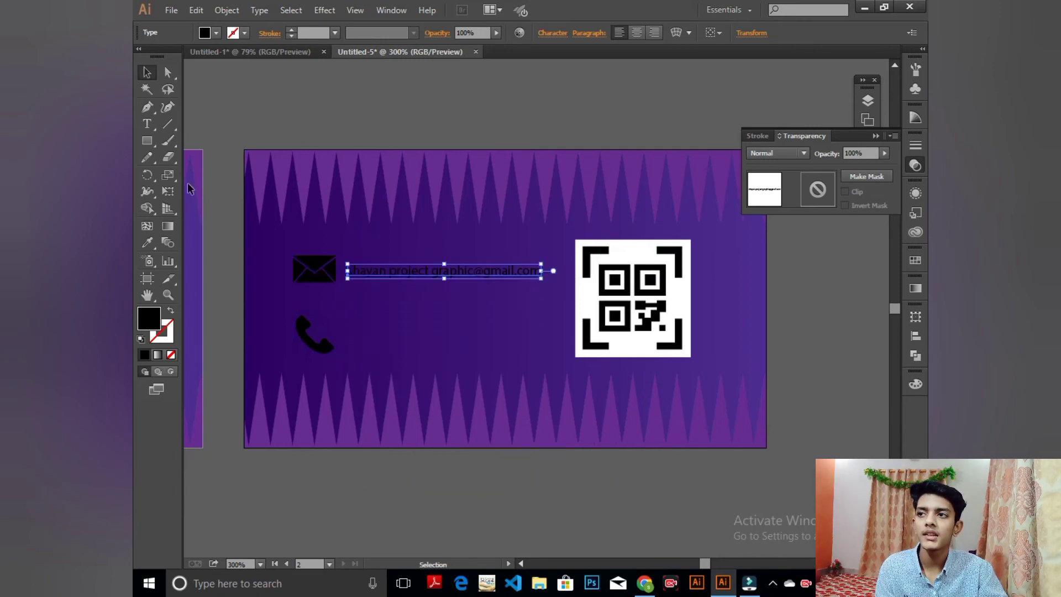
# Step: Add a placeholder phone number line and move it beside the phone icon
pyautogui.click(147, 124)
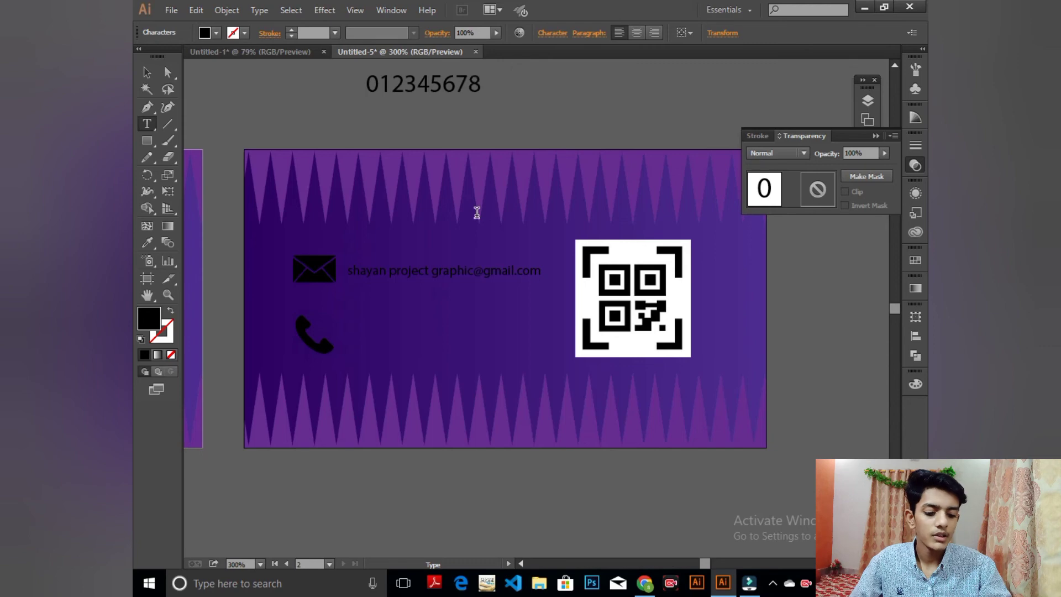
pyautogui.click(147, 72)
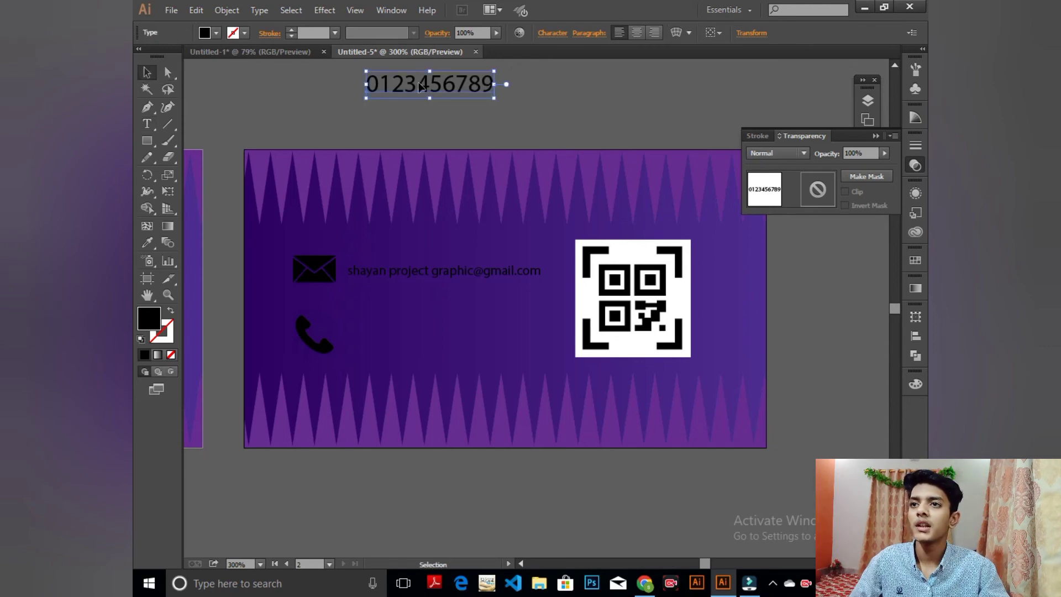
pyautogui.moveTo(422, 86)
pyautogui.mouseDown()
pyautogui.moveTo(426, 237)
pyautogui.moveTo(403, 378)
pyautogui.mouseUp()
pyautogui.keyDown('shift'); pyautogui.click(436, 278); pyautogui.keyUp('shift')
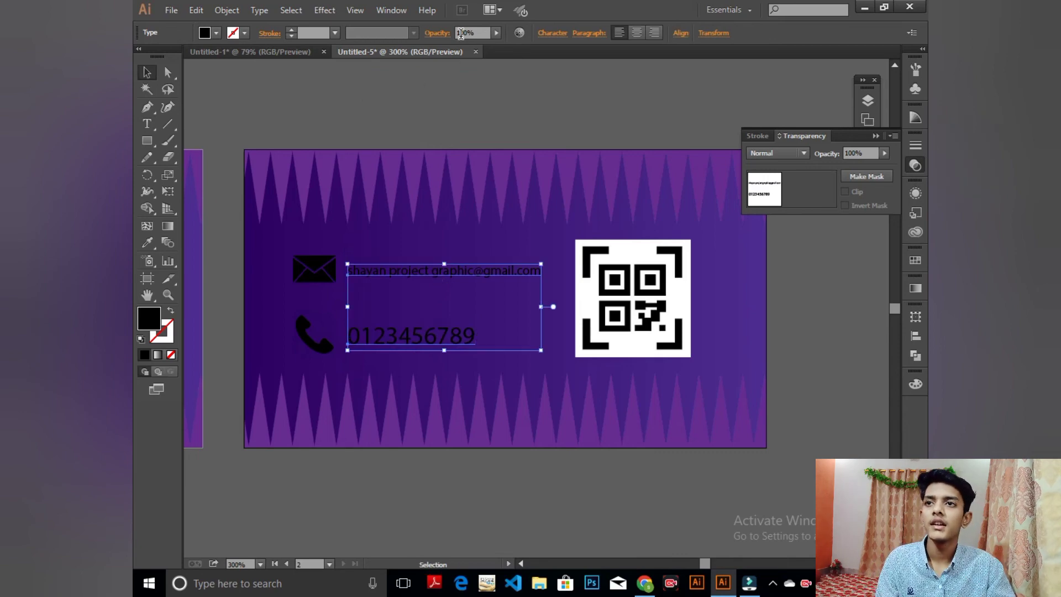
# Step: Set the email and phone number text to the Myanmar Text font
pyautogui.click(552, 34)
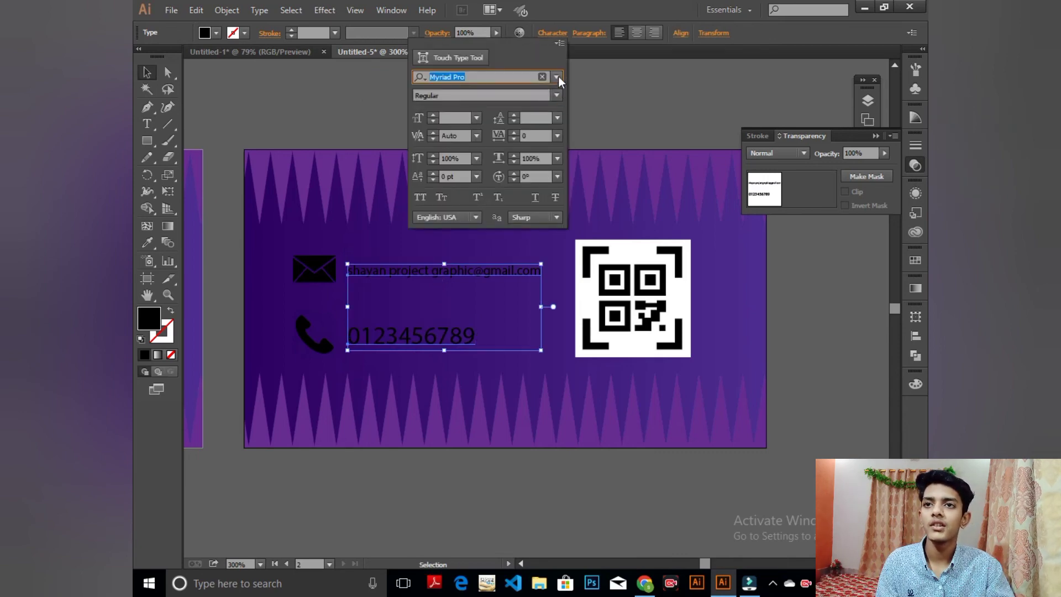
pyautogui.click(558, 75)
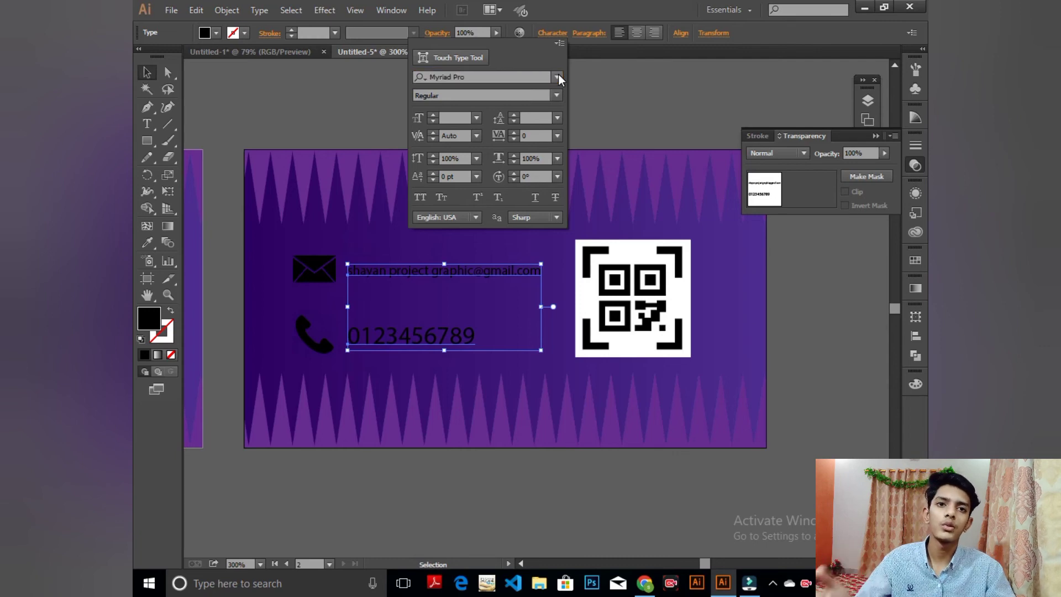
pyautogui.click(558, 77)
pyautogui.click(591, 145)
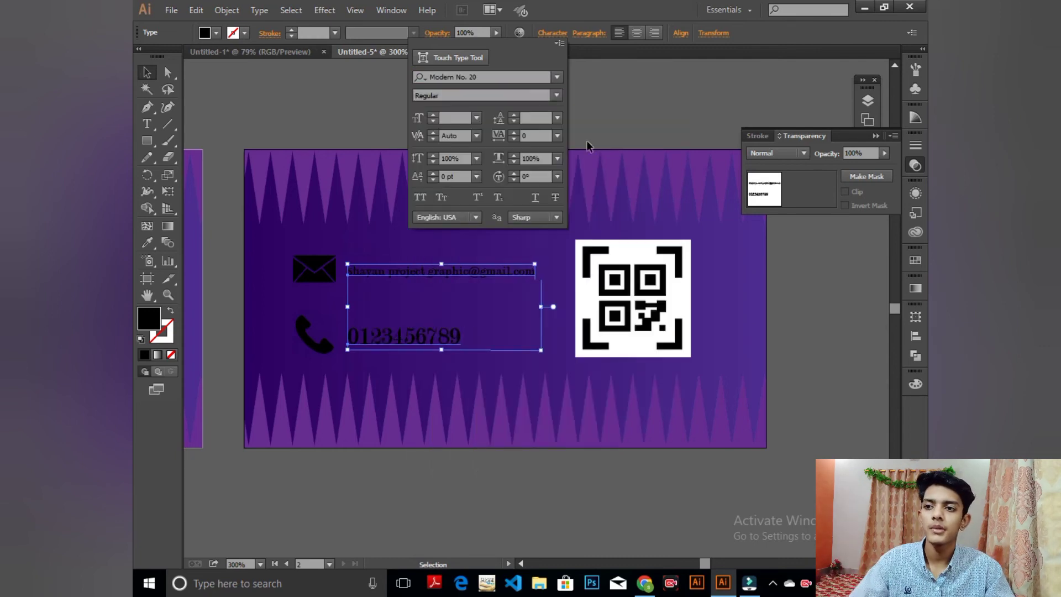
pyautogui.click(558, 78)
pyautogui.click(615, 243)
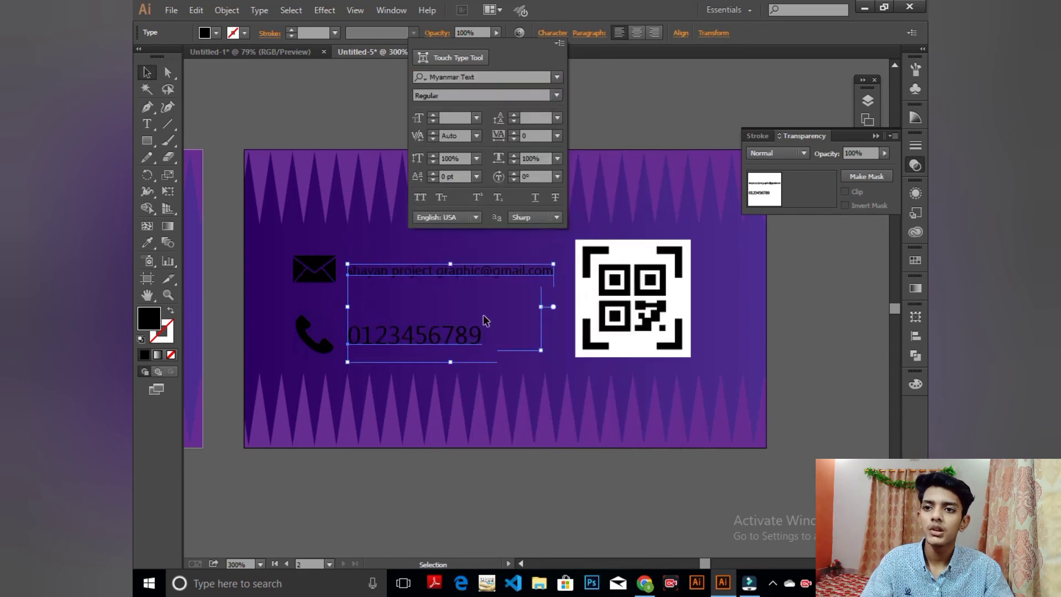
pyautogui.click(654, 148)
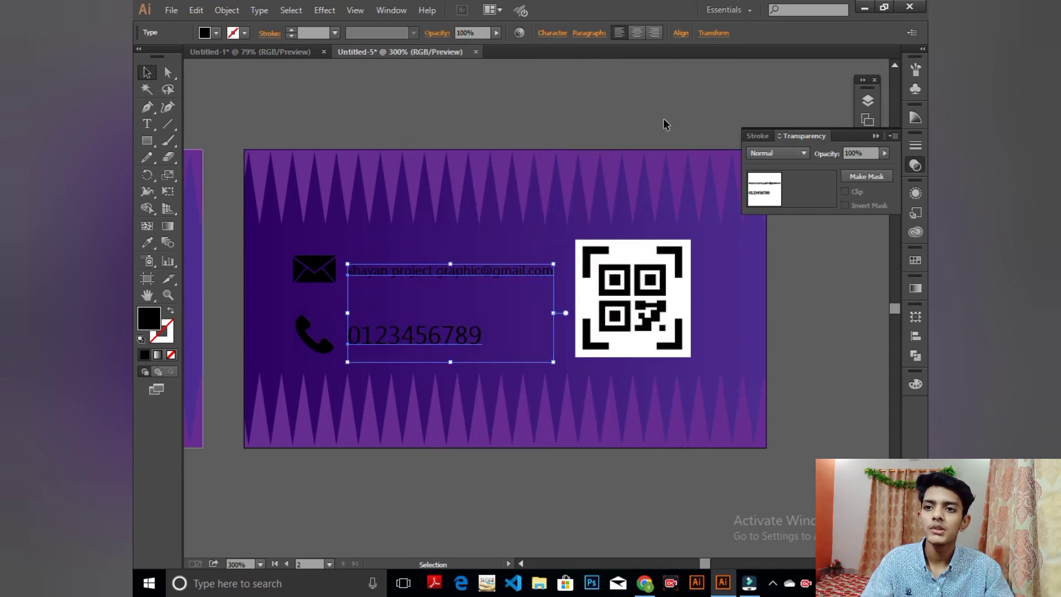
# Step: Colour both text lines white by sampling the QR code's white with the Eyedropper
pyautogui.click(485, 272)
pyautogui.keyDown('shift'); pyautogui.click(465, 337); pyautogui.keyUp('shift')
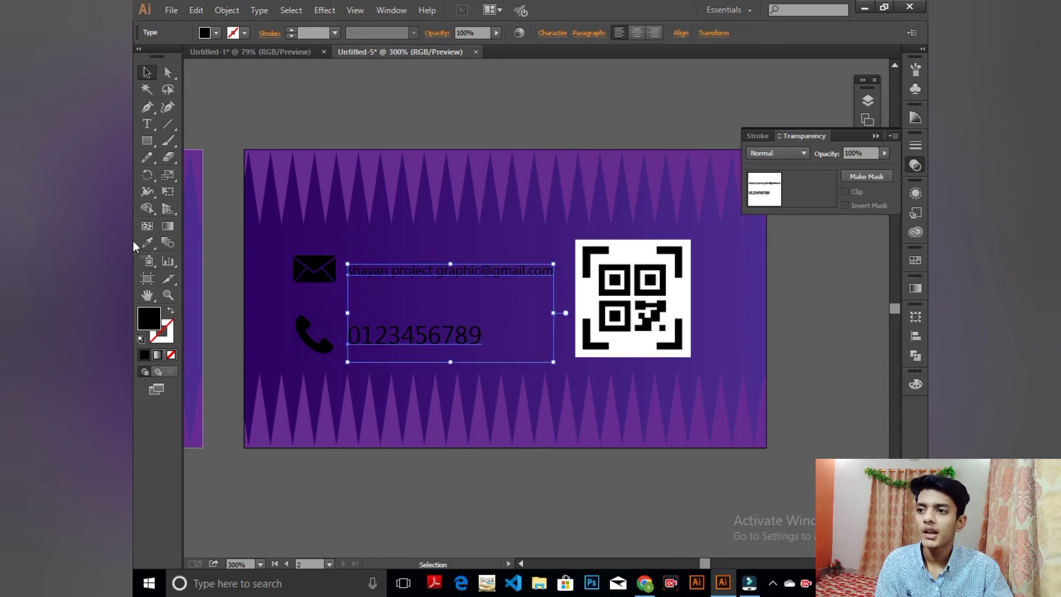
pyautogui.click(146, 242)
pyautogui.click(647, 243)
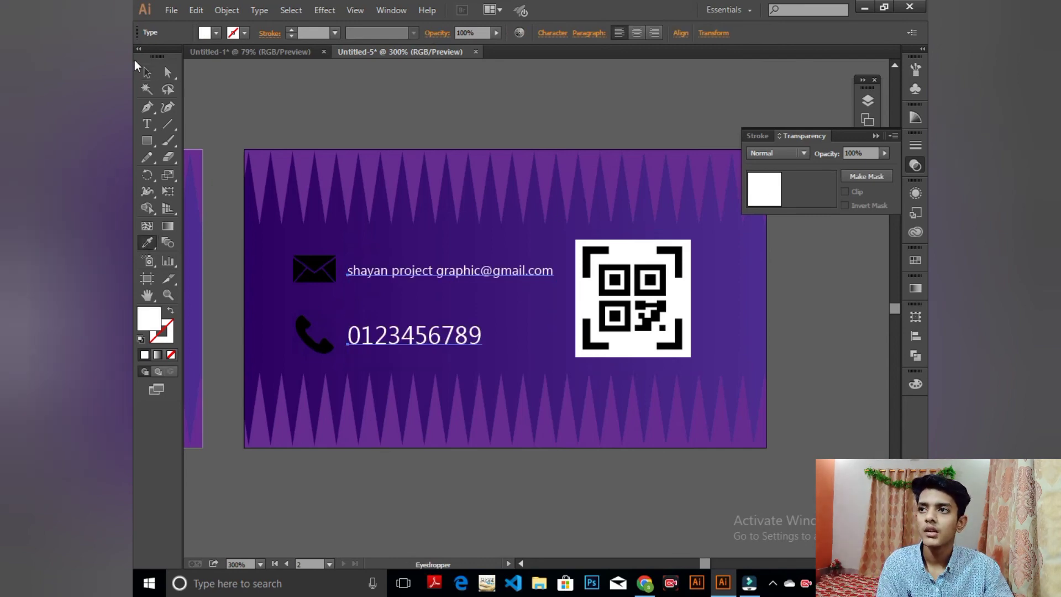
# Step: Set the QR code's blend mode to Multiply so its white background disappears
pyautogui.click(147, 71)
pyautogui.click(380, 119)
pyautogui.click(686, 289)
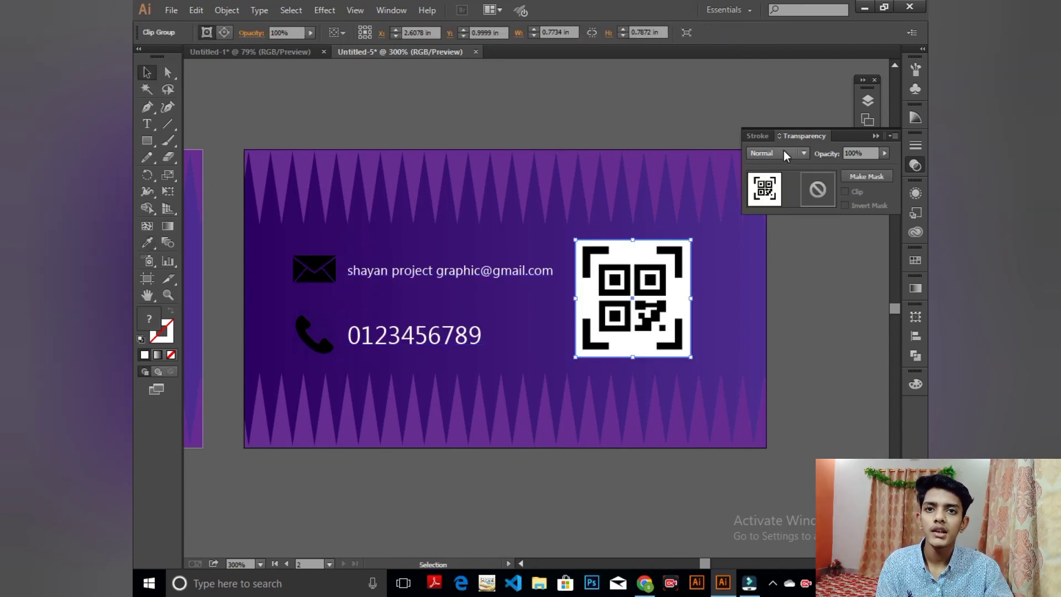
pyautogui.click(783, 151)
pyautogui.click(774, 202)
pyautogui.click(568, 124)
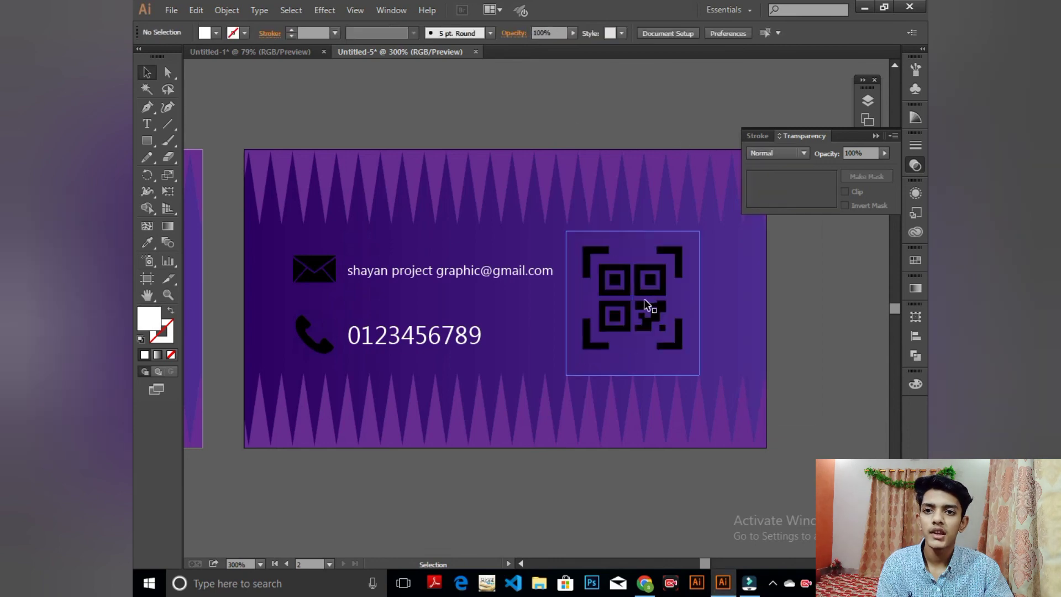
# Step: Zoom out and pan to view the front and back cards together
pyautogui.hotkey('ctrl', '-')
pyautogui.hotkey('ctrl', '-')
pyautogui.moveTo(506, 335)
pyautogui.mouseDown()
pyautogui.moveTo(576, 306)
pyautogui.moveTo(638, 338)
pyautogui.mouseUp()
pyautogui.click(465, 351)
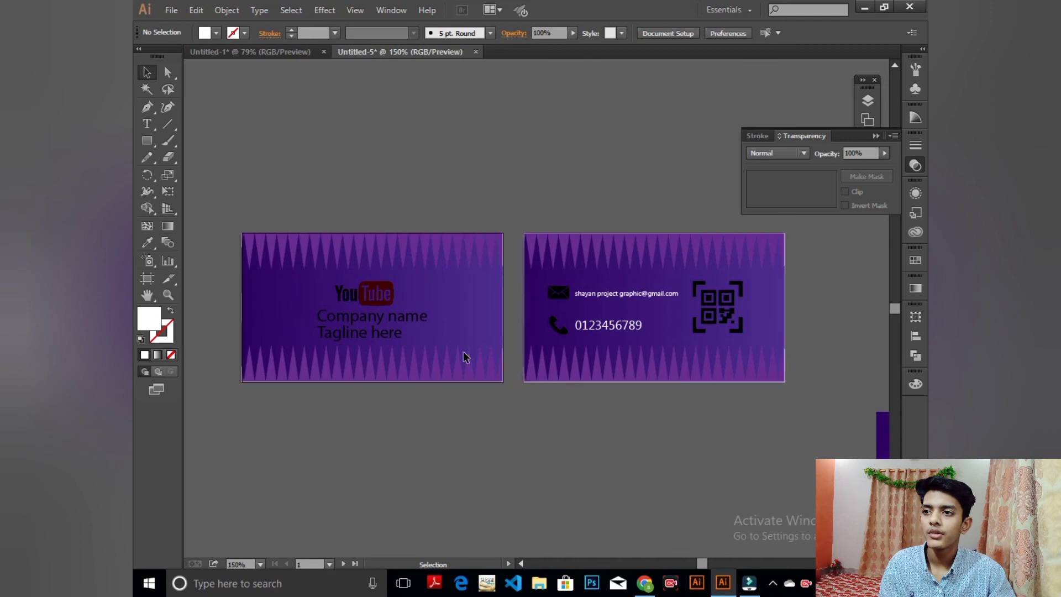